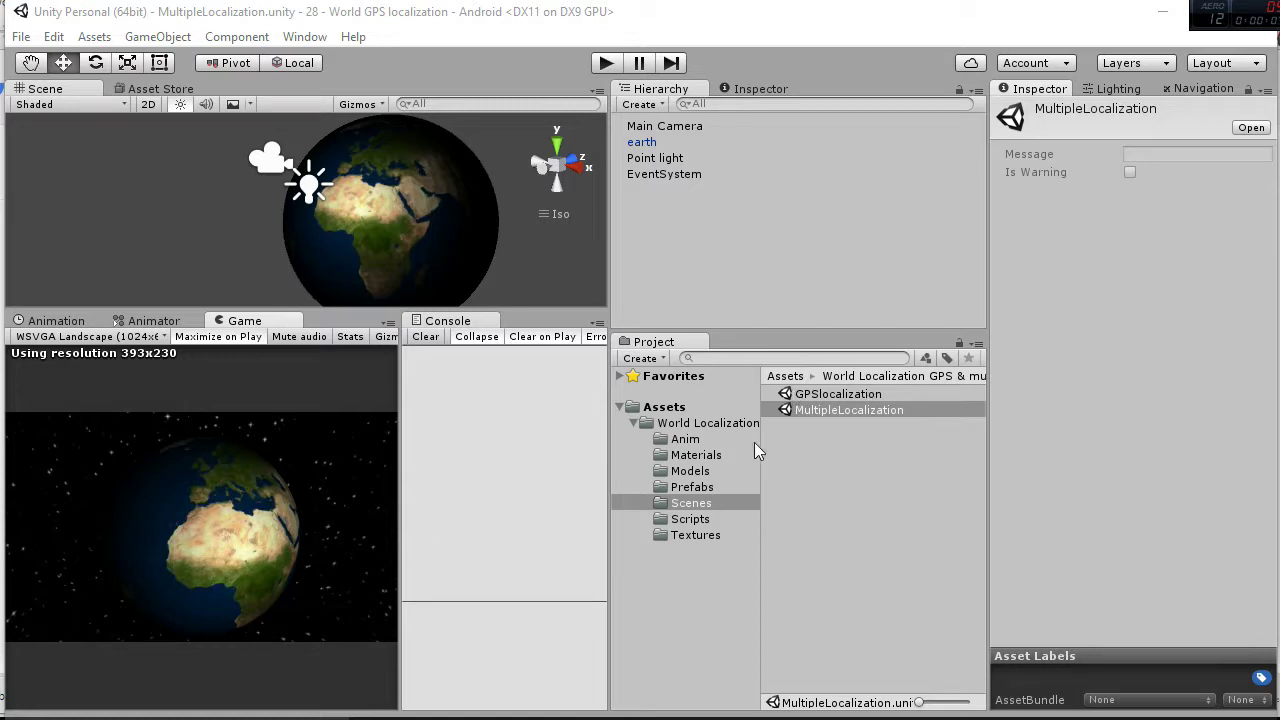
Step: Open World Localization > Scenes, select GPSlocalization then MultipleLocalization, and start Play mode
left_click(706, 423)
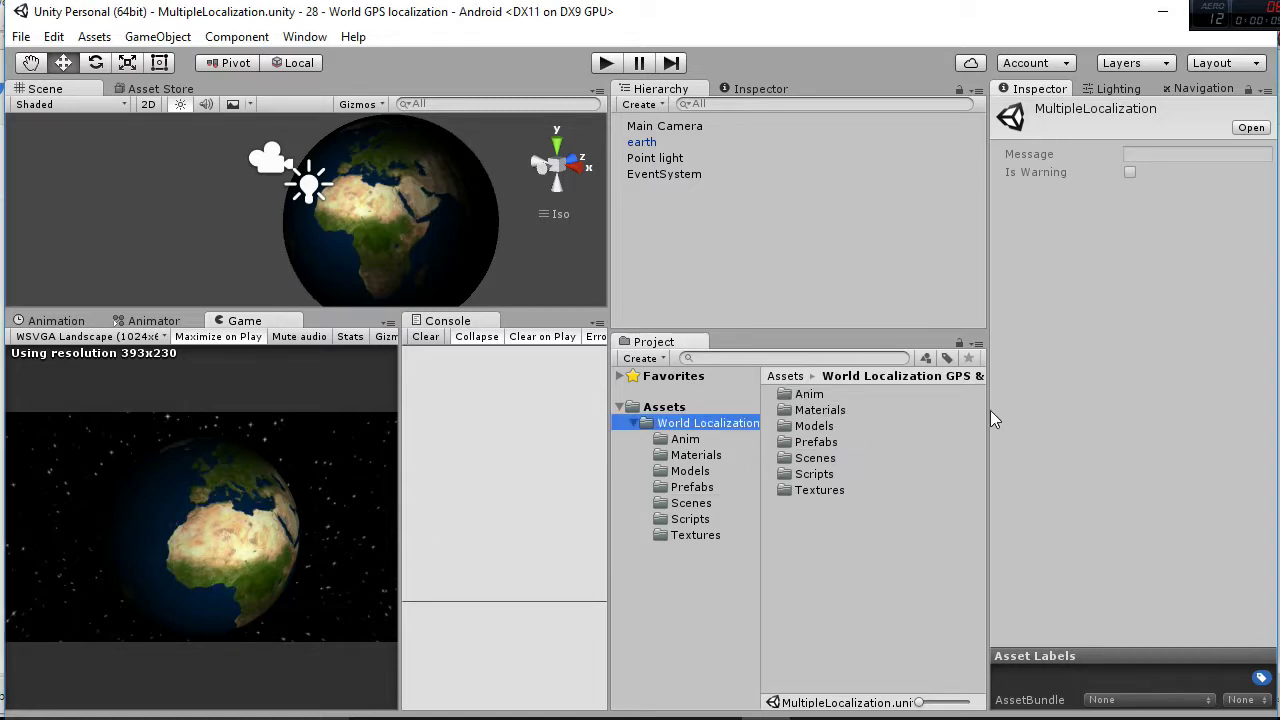
left_click(1042, 416)
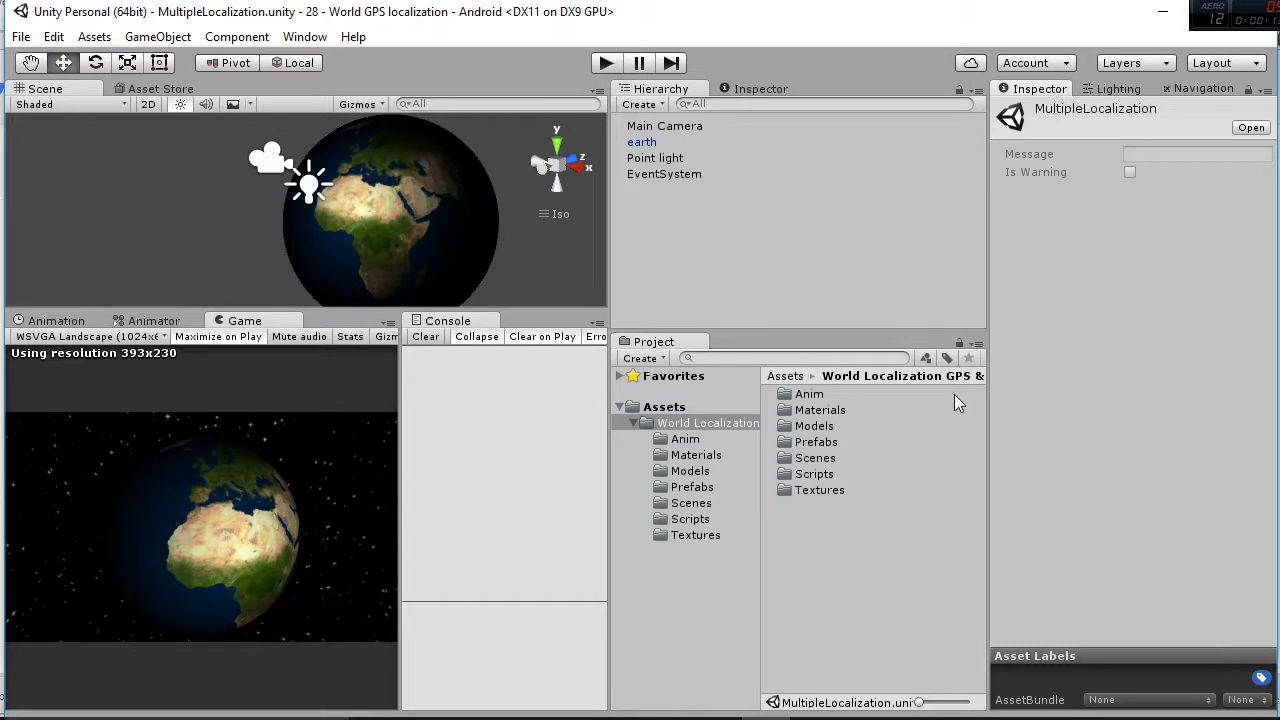
left_click(690, 503)
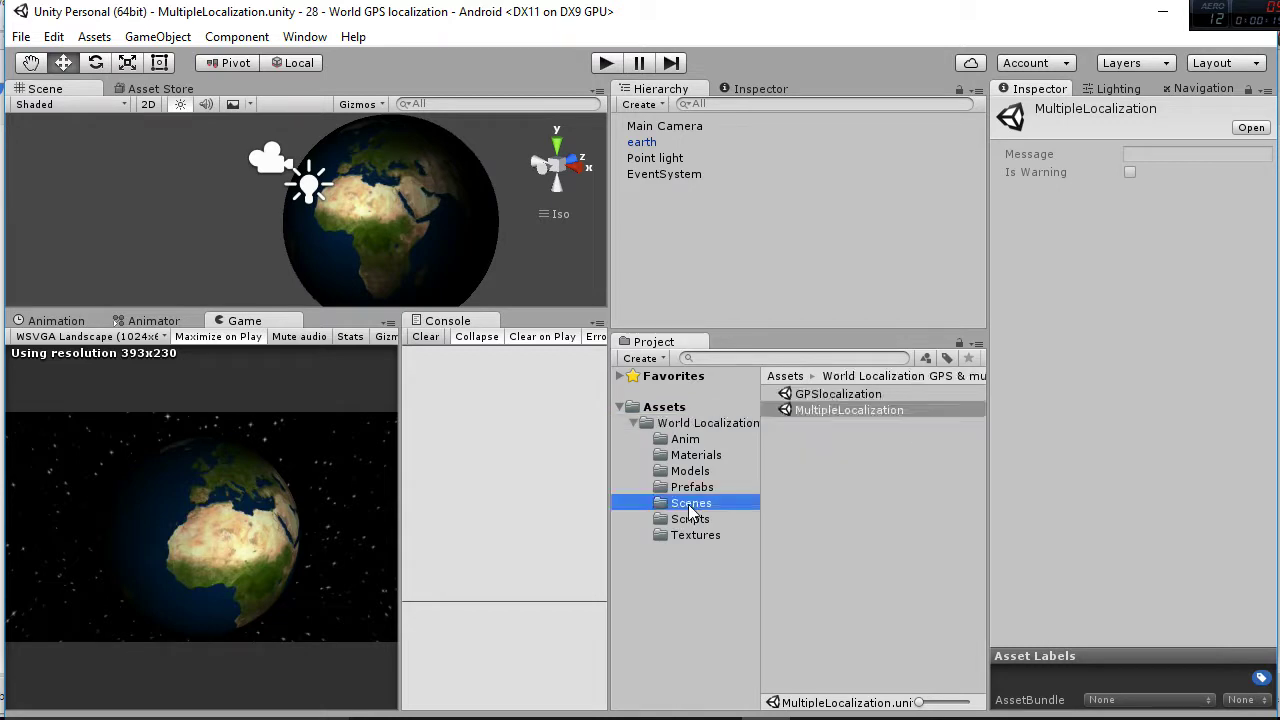
left_click(799, 396)
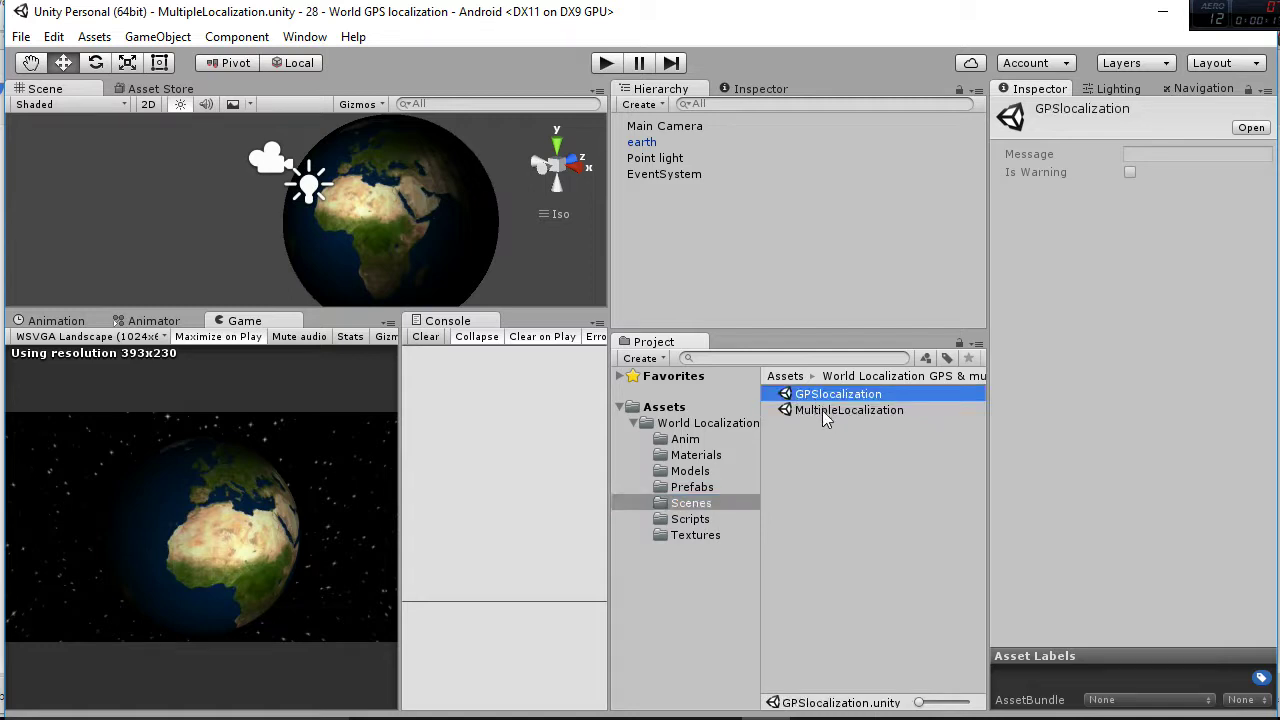
left_click(824, 414)
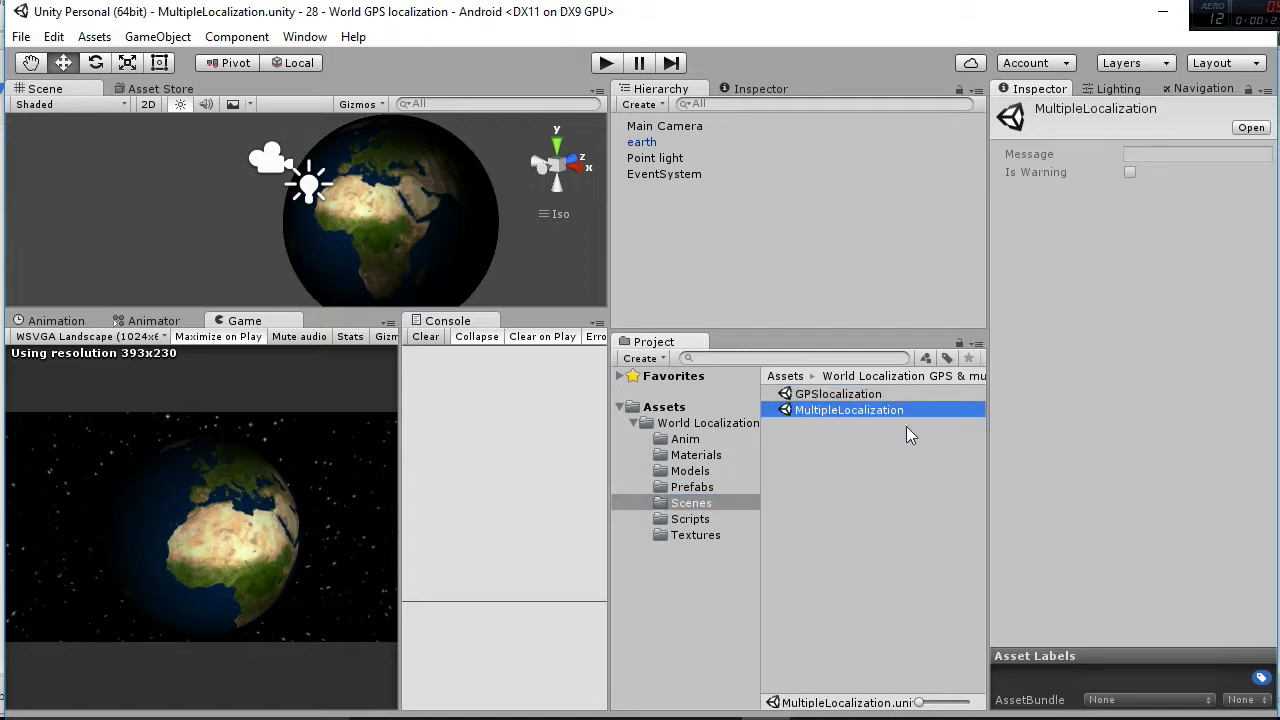
left_click(603, 66)
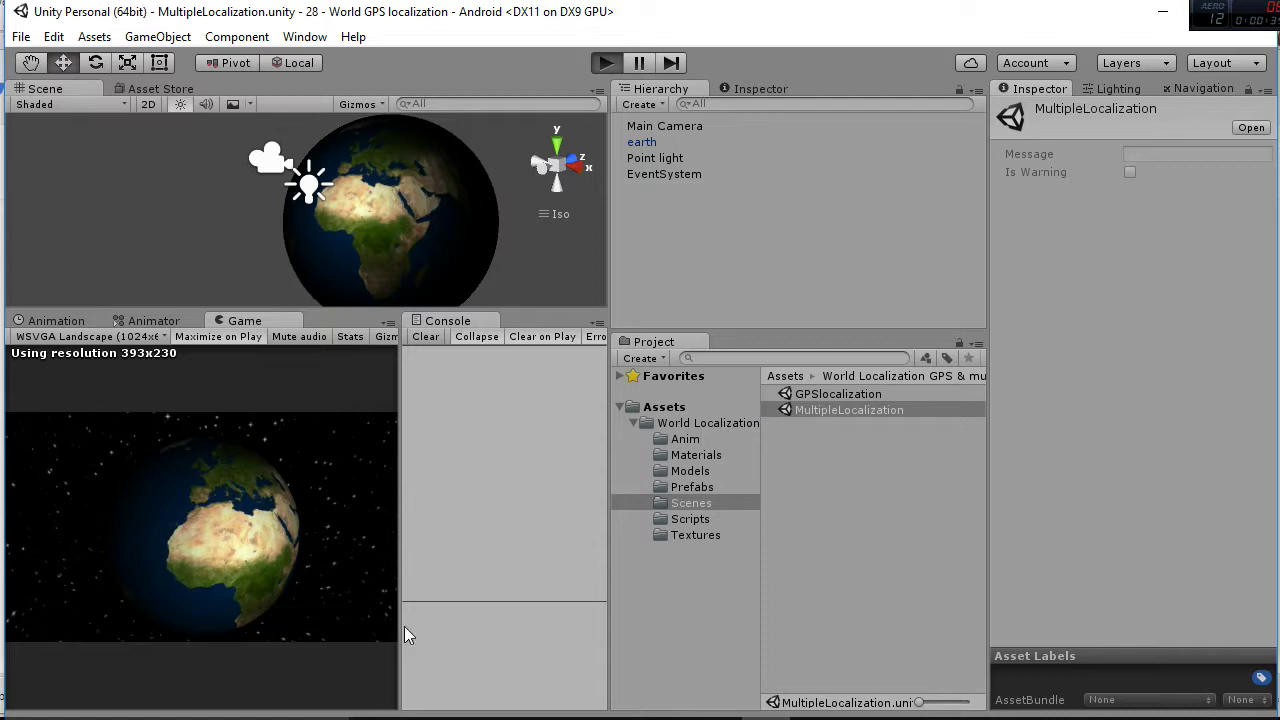
Step: Watch the spinning globe in the maximized Game view, then stop Play mode
key("ctrl+p")
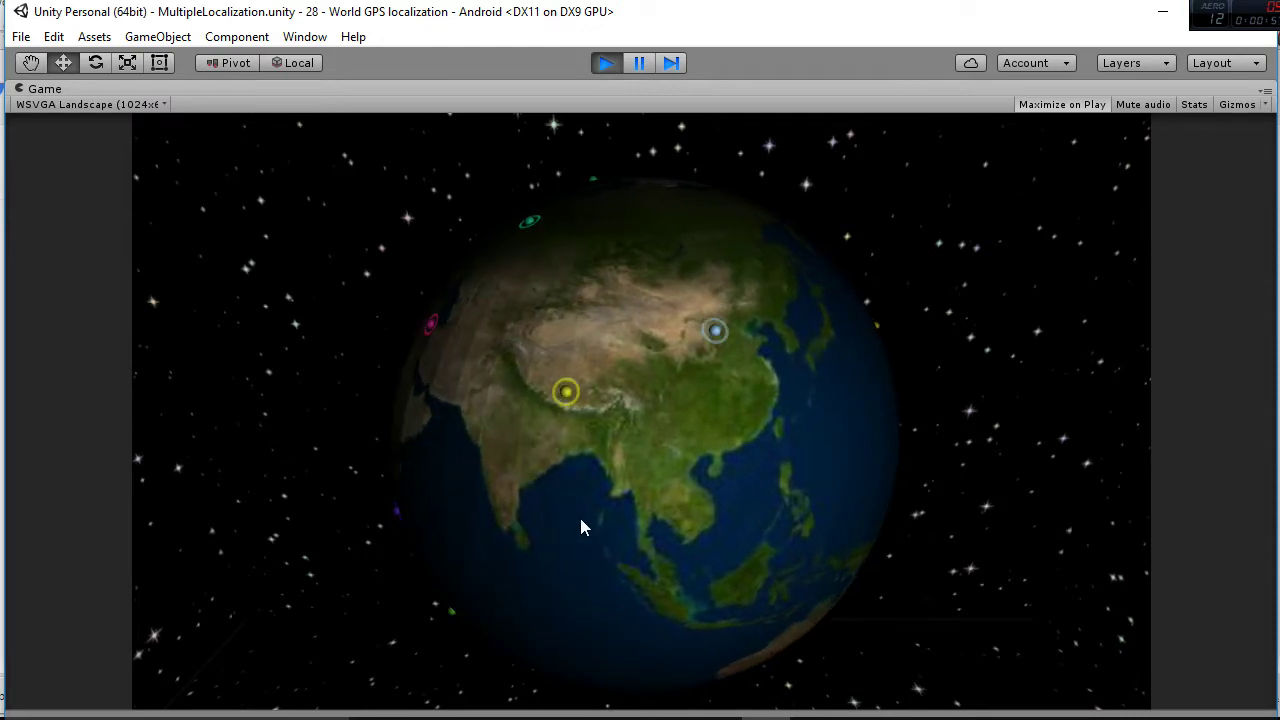
left_click(605, 63)
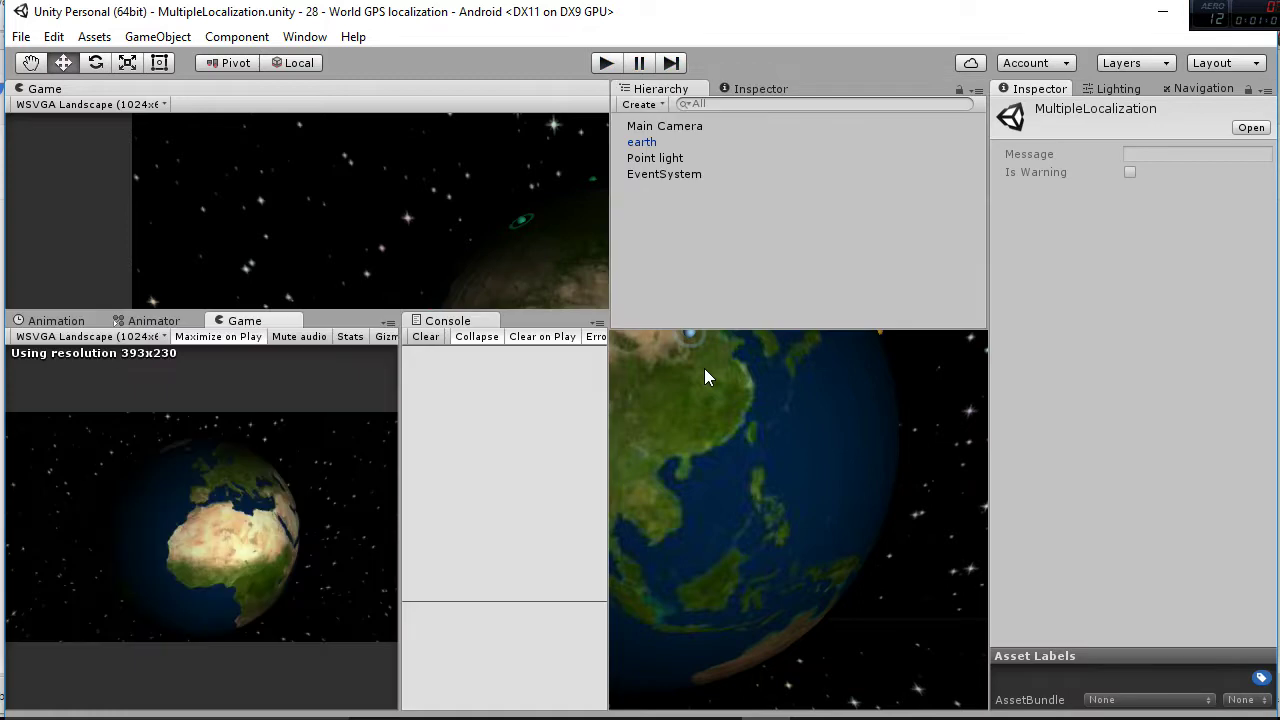
Step: Set the earth's Auto Rotation rotating speed X to 5
left_click(643, 145)
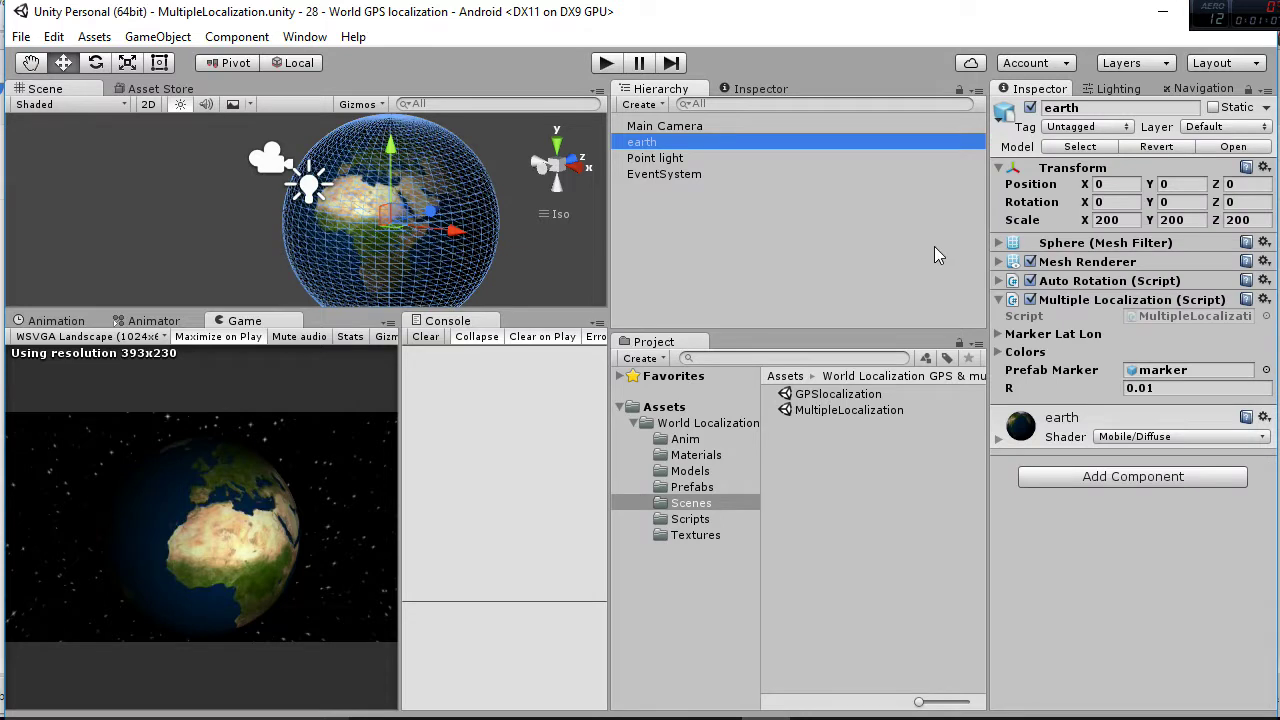
left_click(1000, 283)
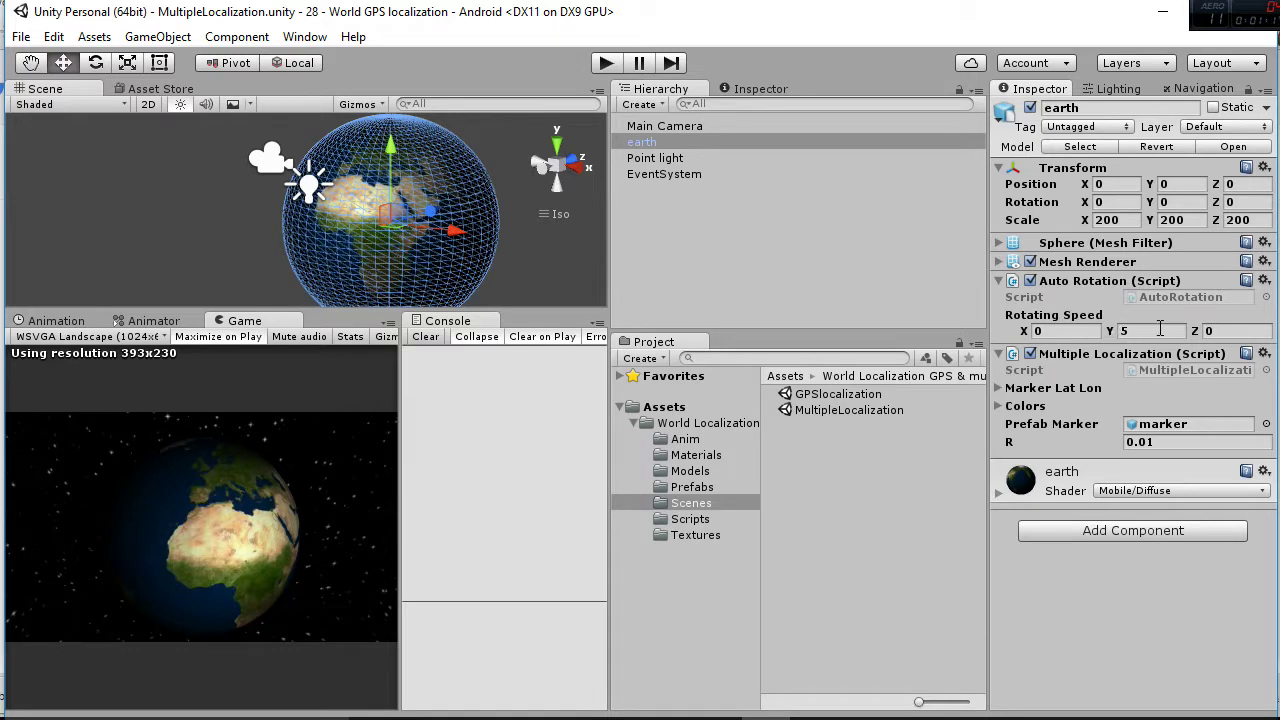
left_click(1072, 331)
type("1")
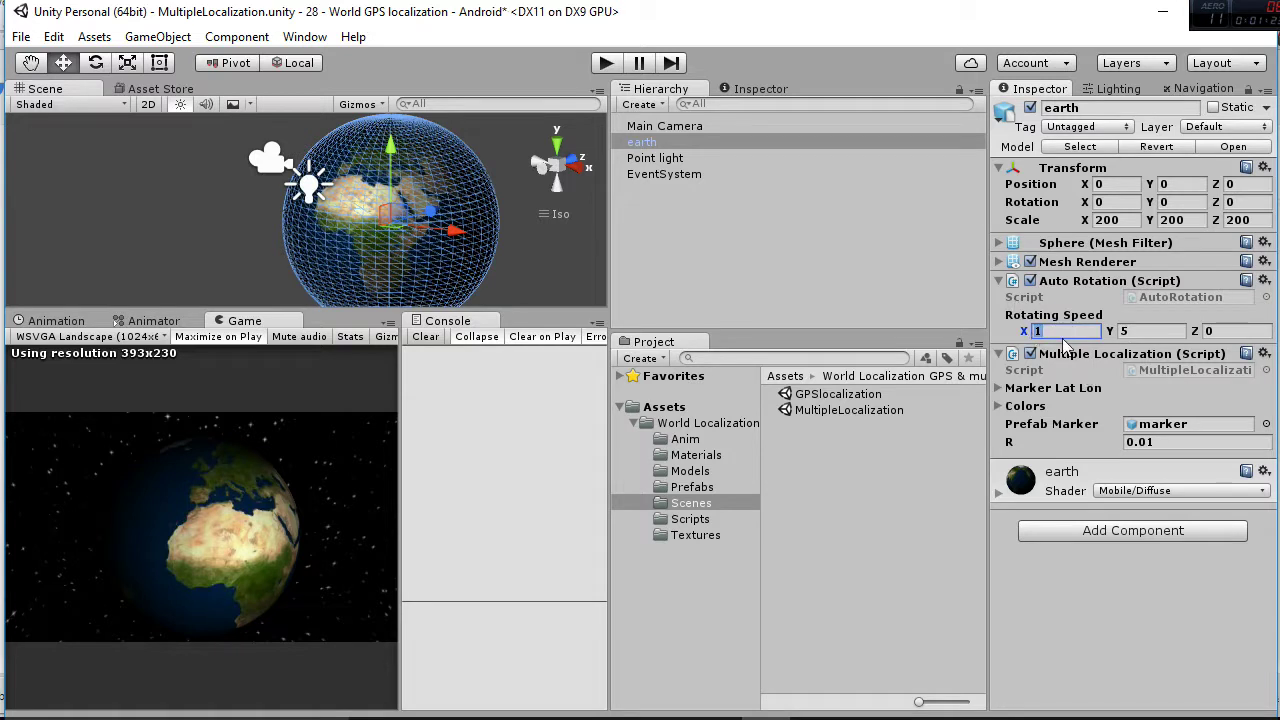
type("5")
key("Return")
Step: Play the scene full-size to test the rotation, then stop it
left_click(605, 62)
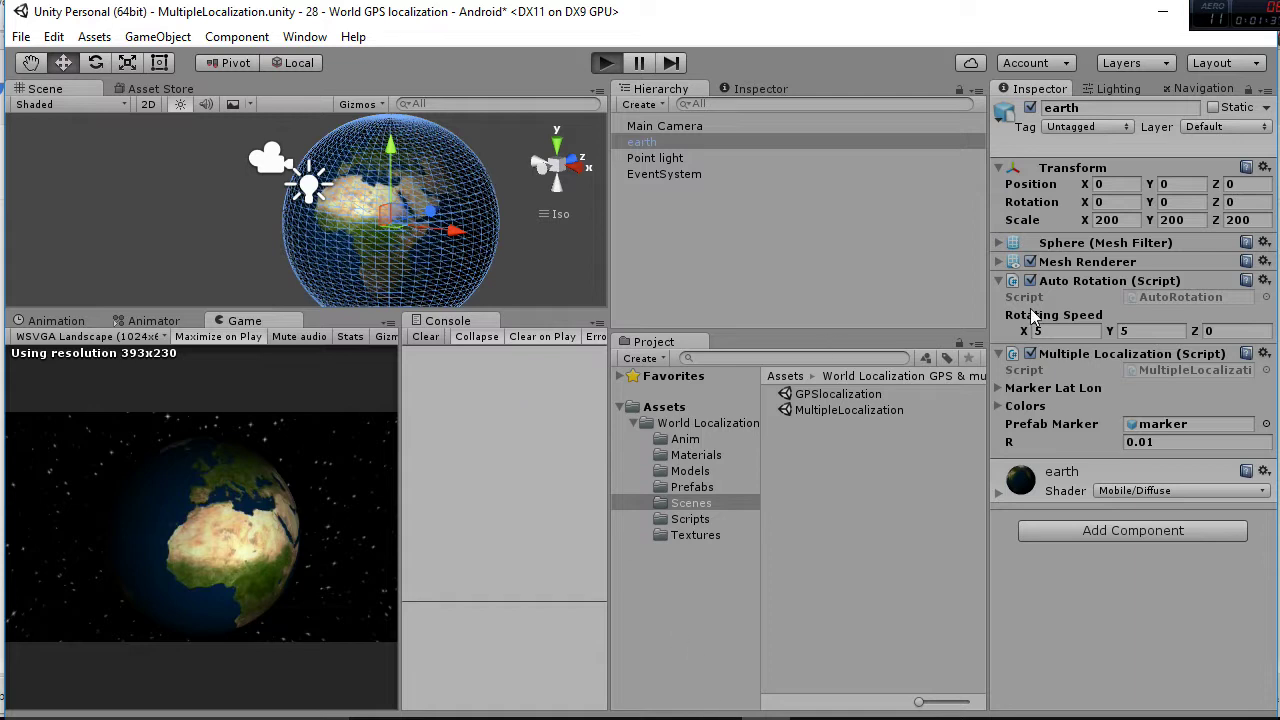
key("ctrl+p")
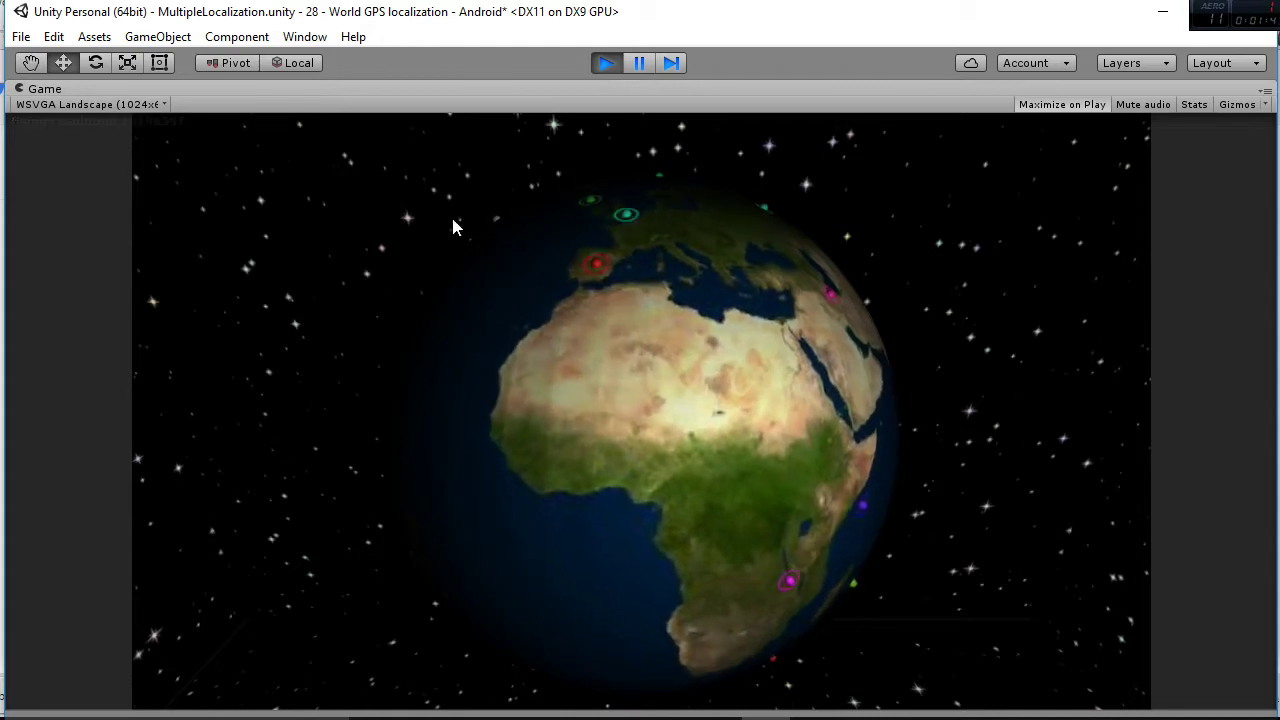
left_click(606, 64)
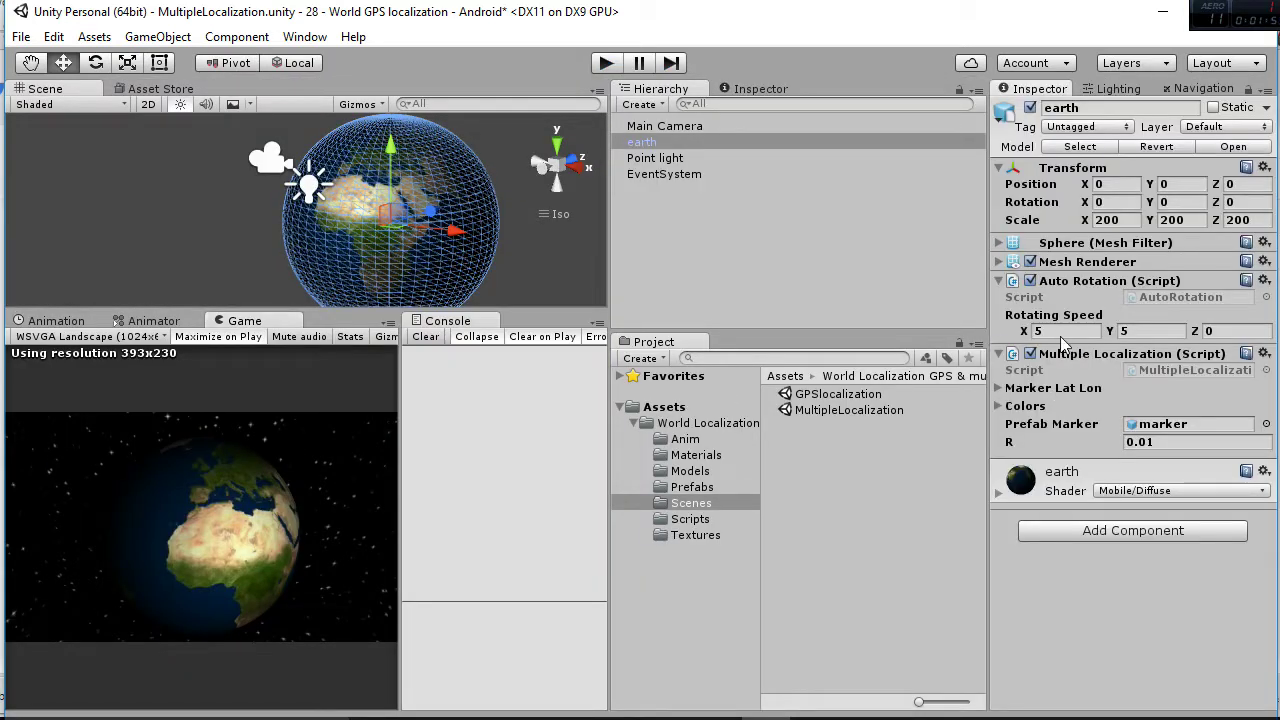
Step: Reset the rotating speed X to 0 and collapse Auto Rotation
left_click(1062, 331)
type("0")
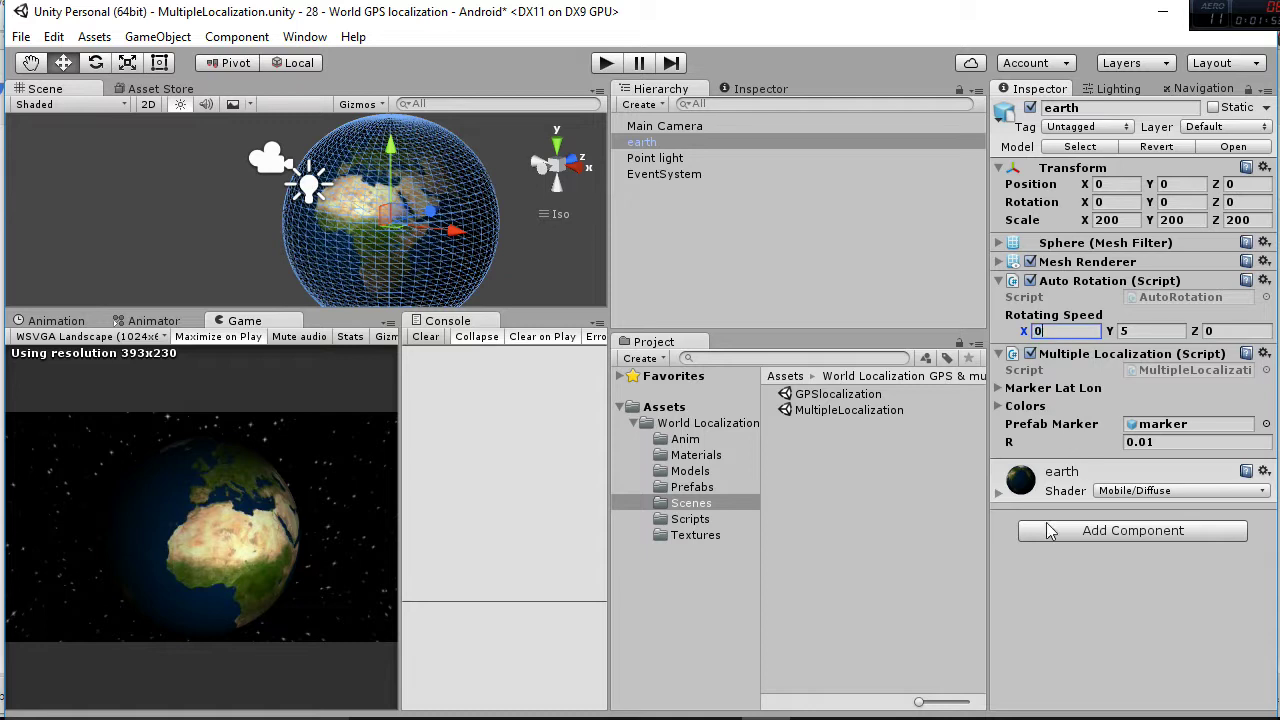
left_click(1062, 617)
left_click(997, 280)
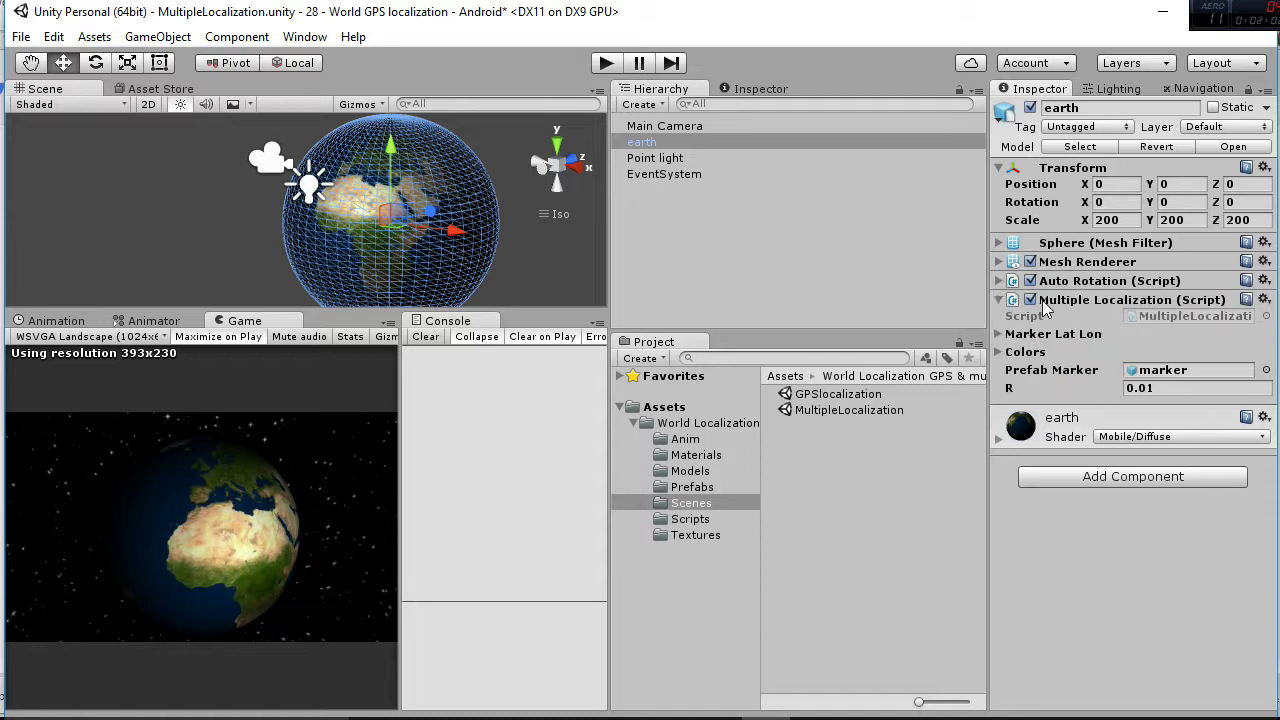
Step: Expand the earth's Marker Lat Lon list and raise its size from 20 to 21
left_click(997, 335)
scroll(1018, 406, "down", 6)
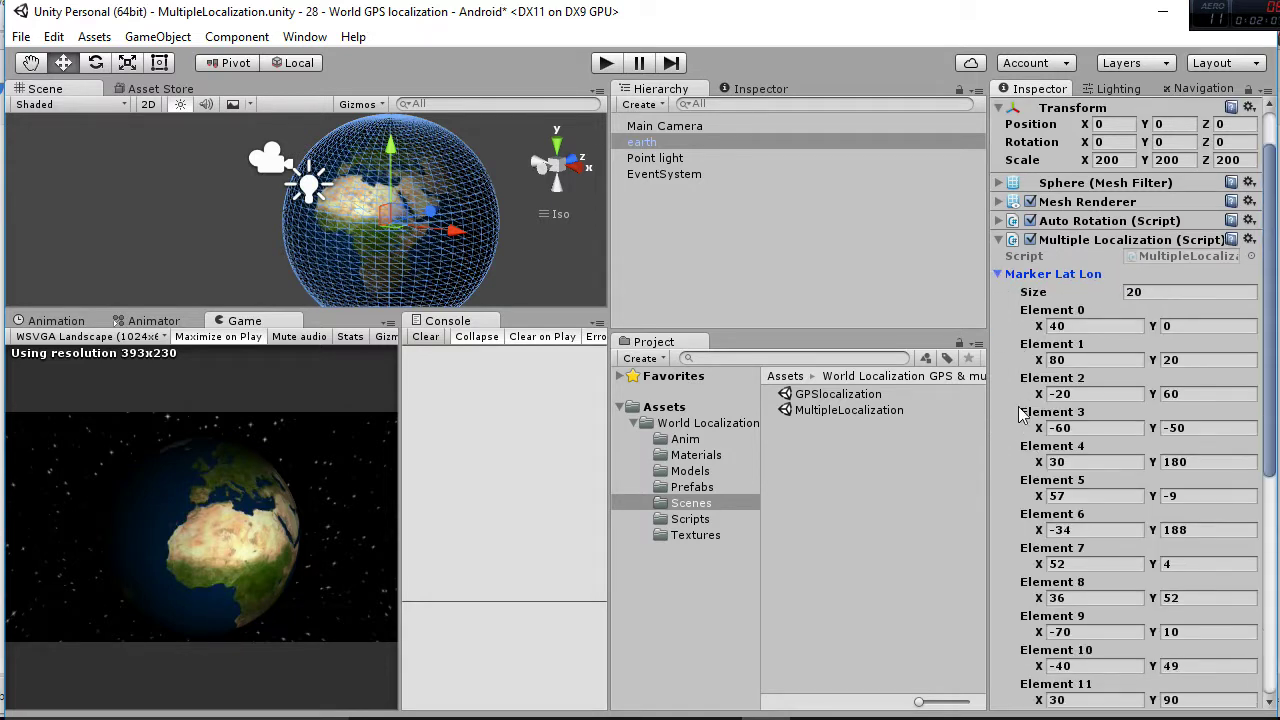
scroll(1018, 406, "down", 2)
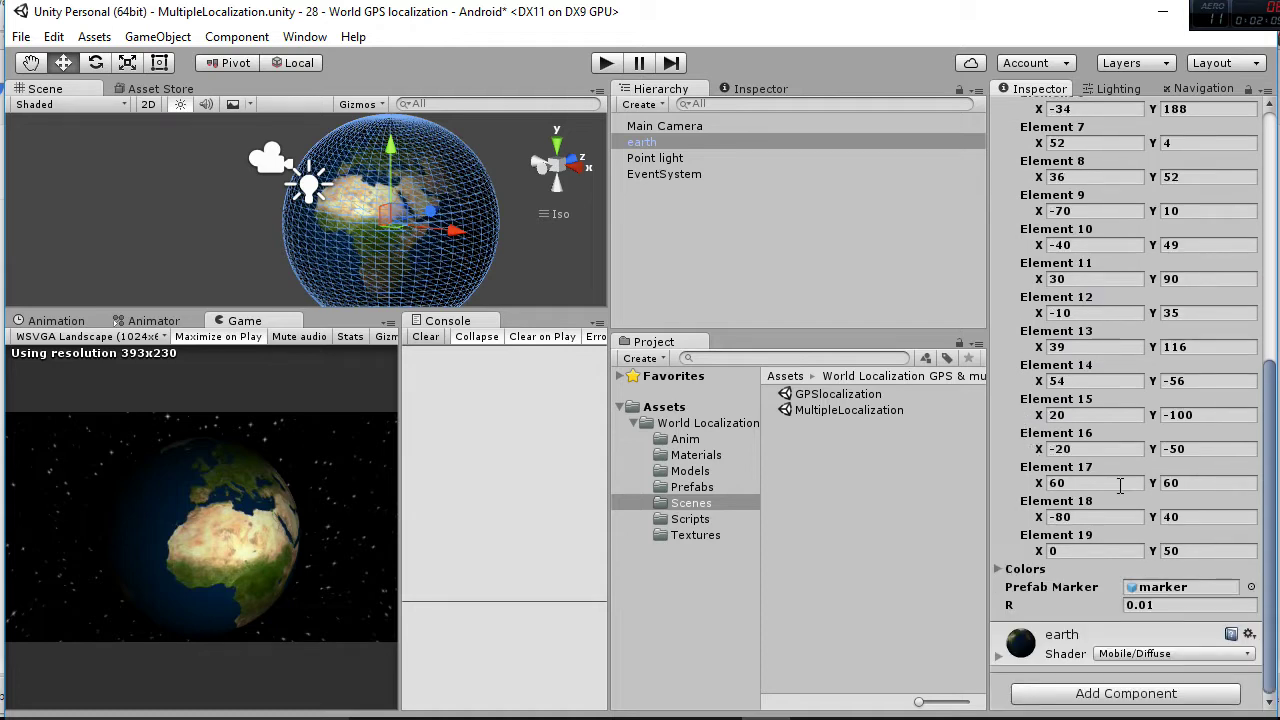
scroll(1118, 484, "up", 6)
scroll(1118, 484, "down", 1)
scroll(1118, 484, "up", 3)
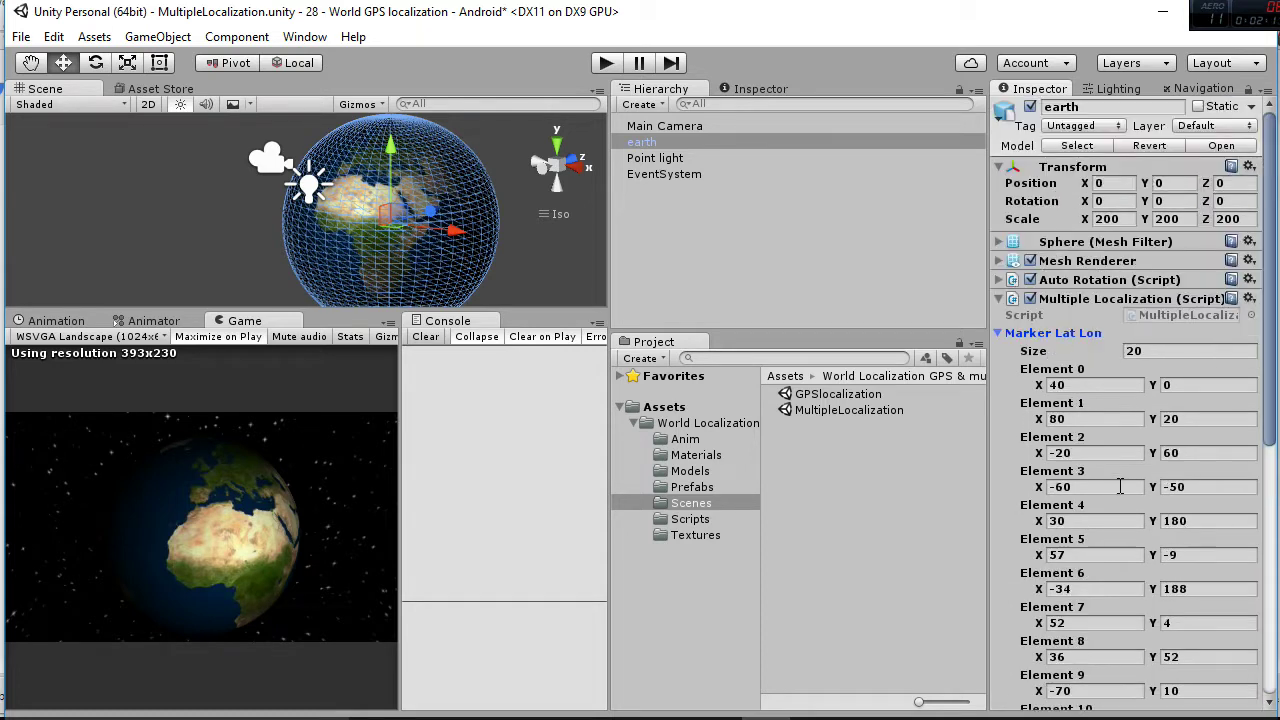
scroll(1118, 484, "down", 1)
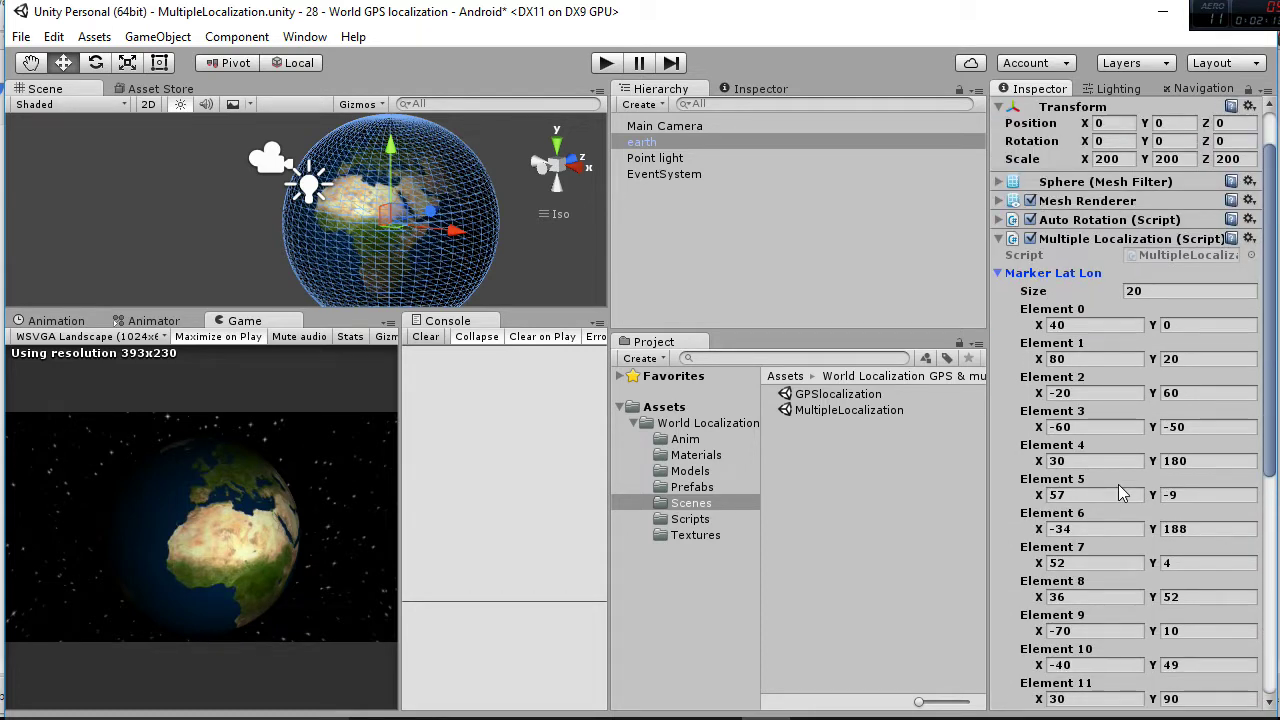
scroll(1118, 484, "down", 1)
scroll(1070, 175, "down", 1)
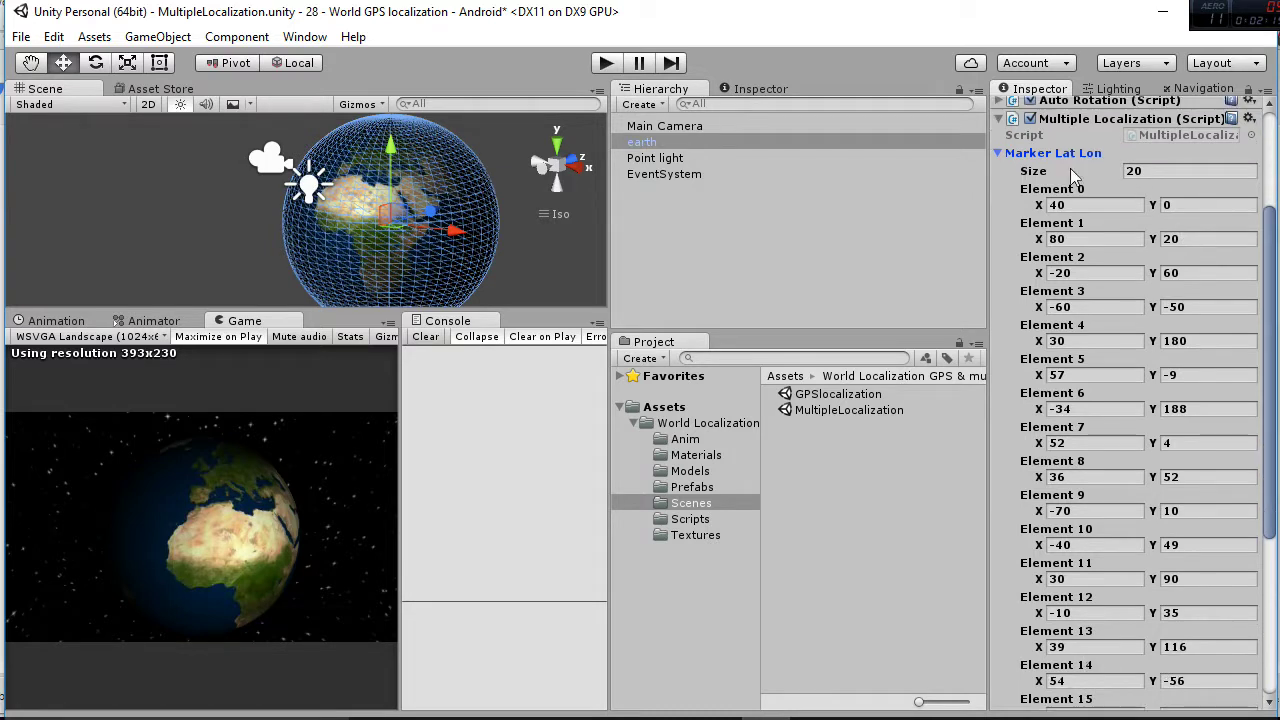
left_click(1154, 170)
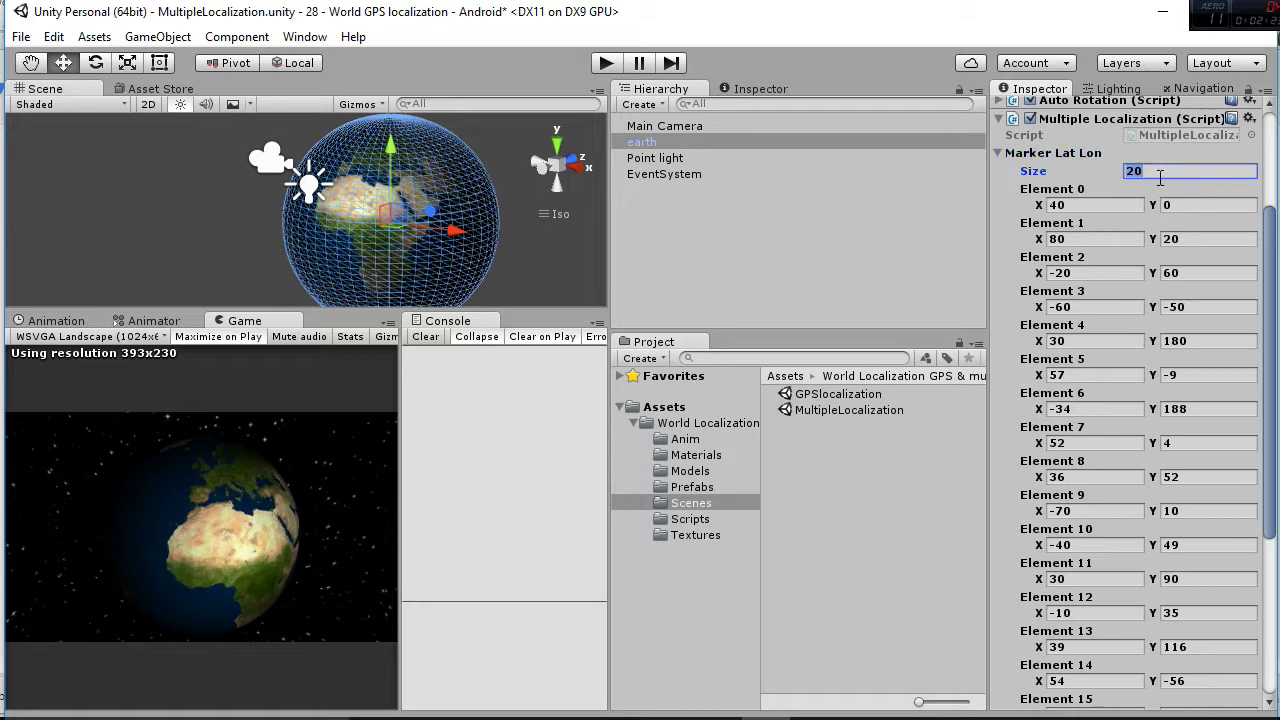
scroll(1138, 600, "down", 5)
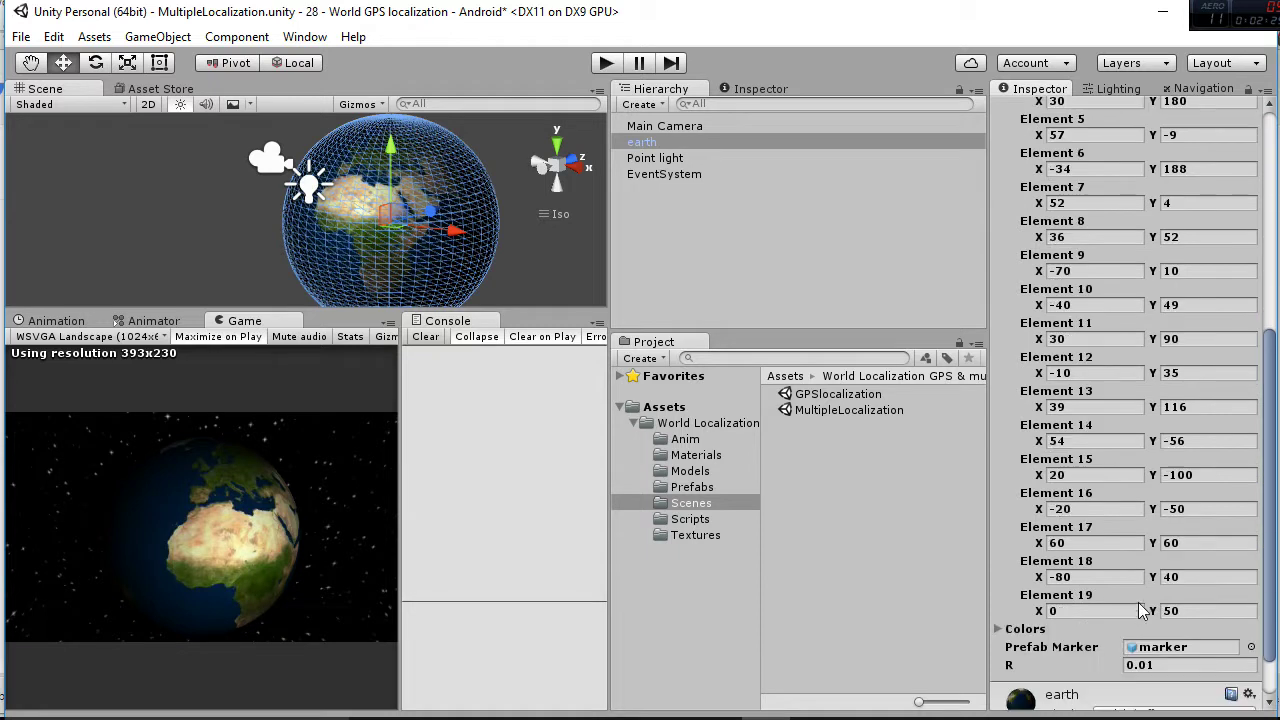
scroll(1126, 514, "up", 5)
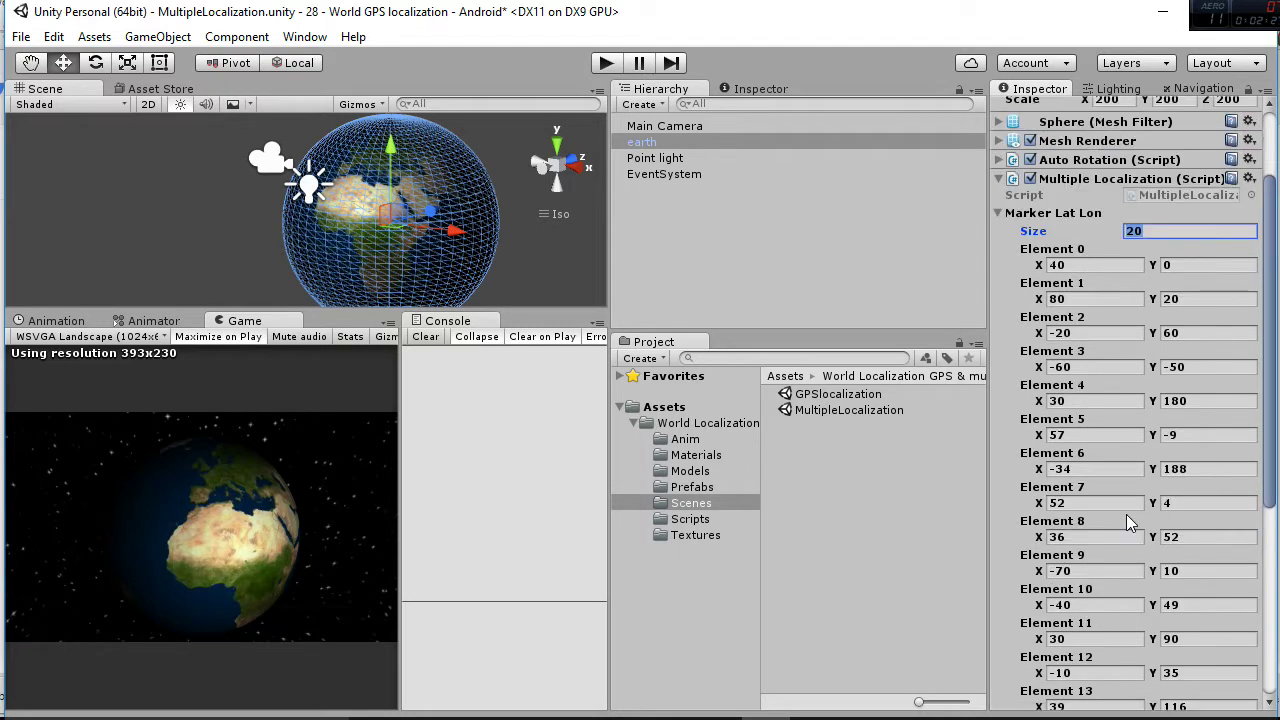
left_click(1159, 229)
key("BackSpace")
type("1")
key("Return")
Step: Set Element 20 to X 40, Y -1, then collapse the Marker Lat Lon list
scroll(1190, 398, "down", 5)
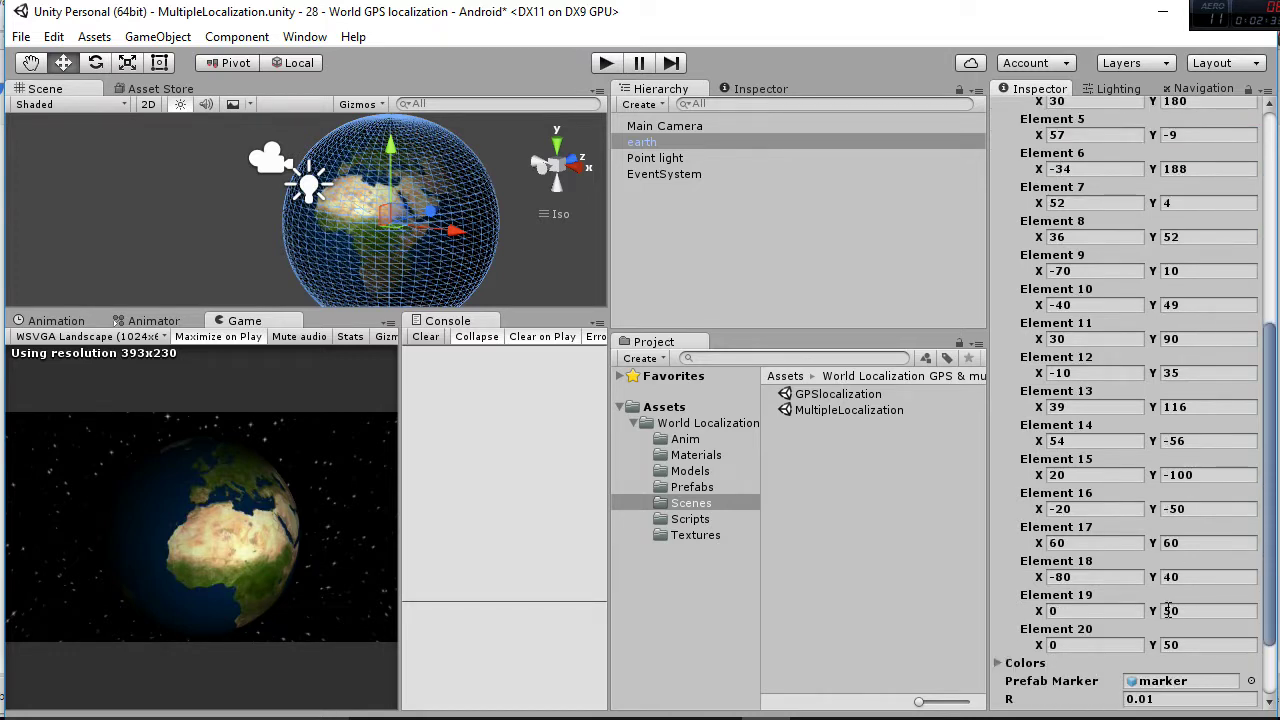
left_click(1101, 648)
type("40")
scroll(1197, 632, "down", 3)
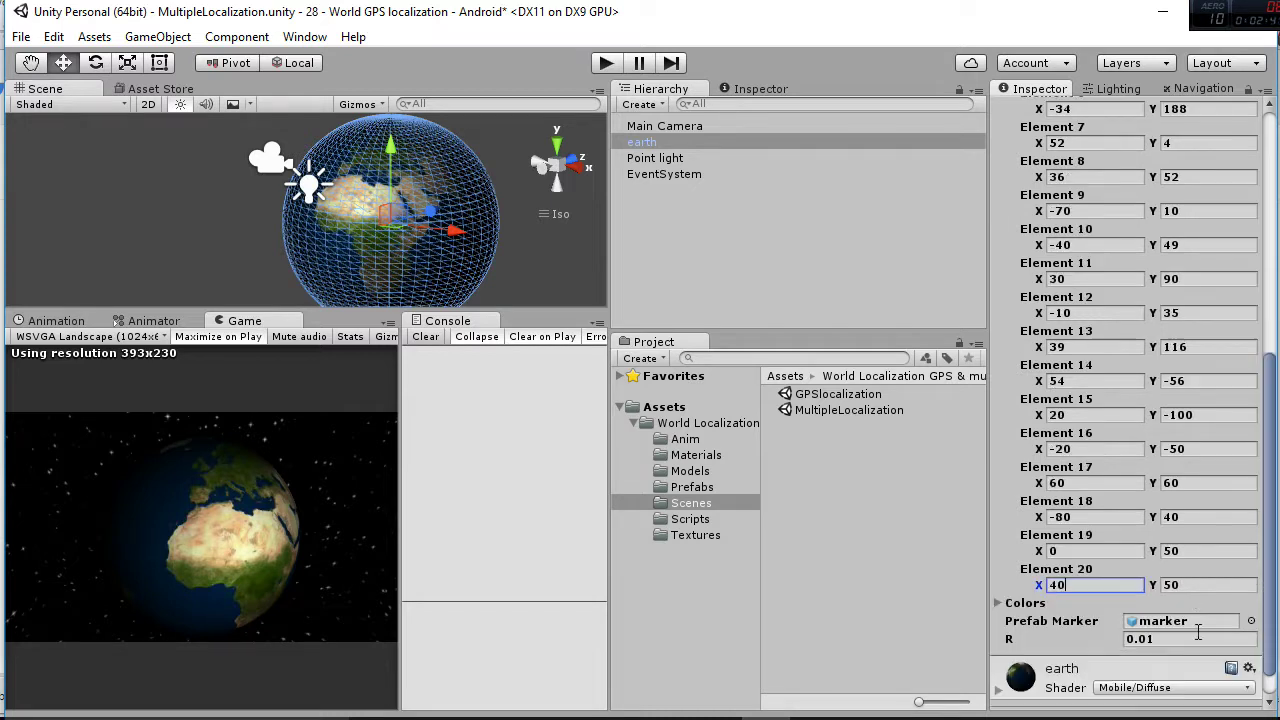
left_click(1170, 590)
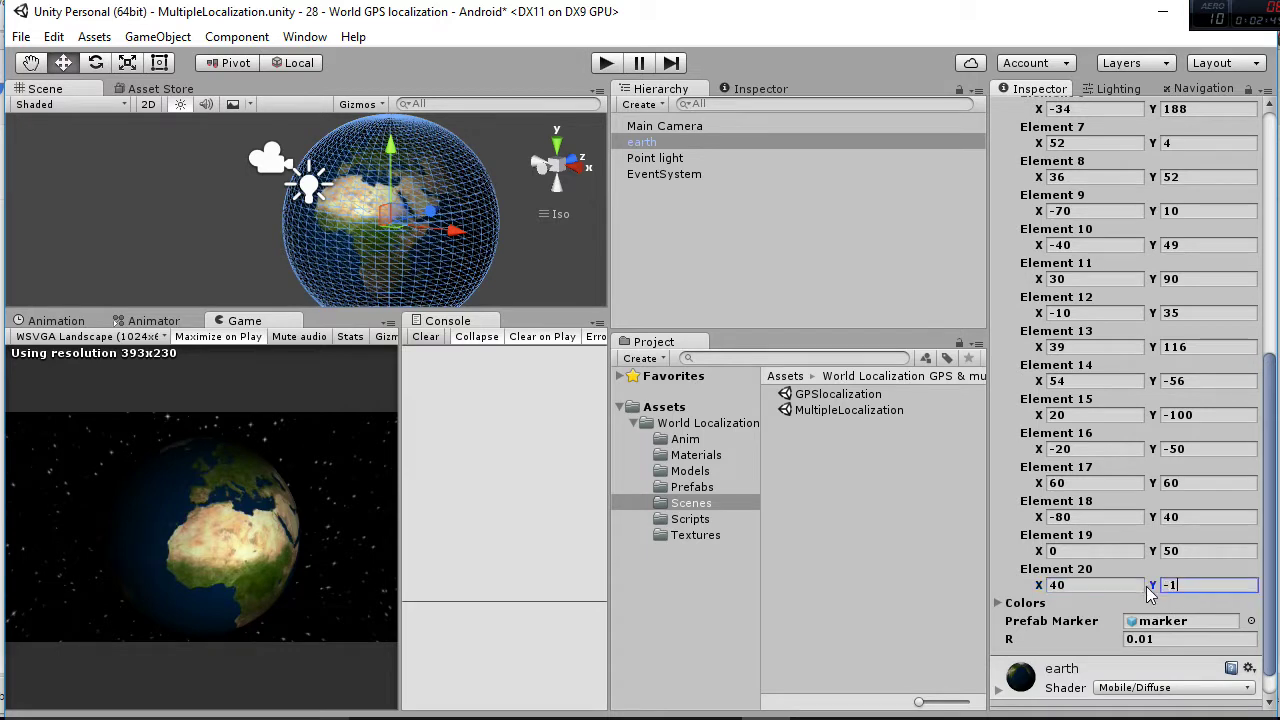
type("-1")
left_click(1100, 584)
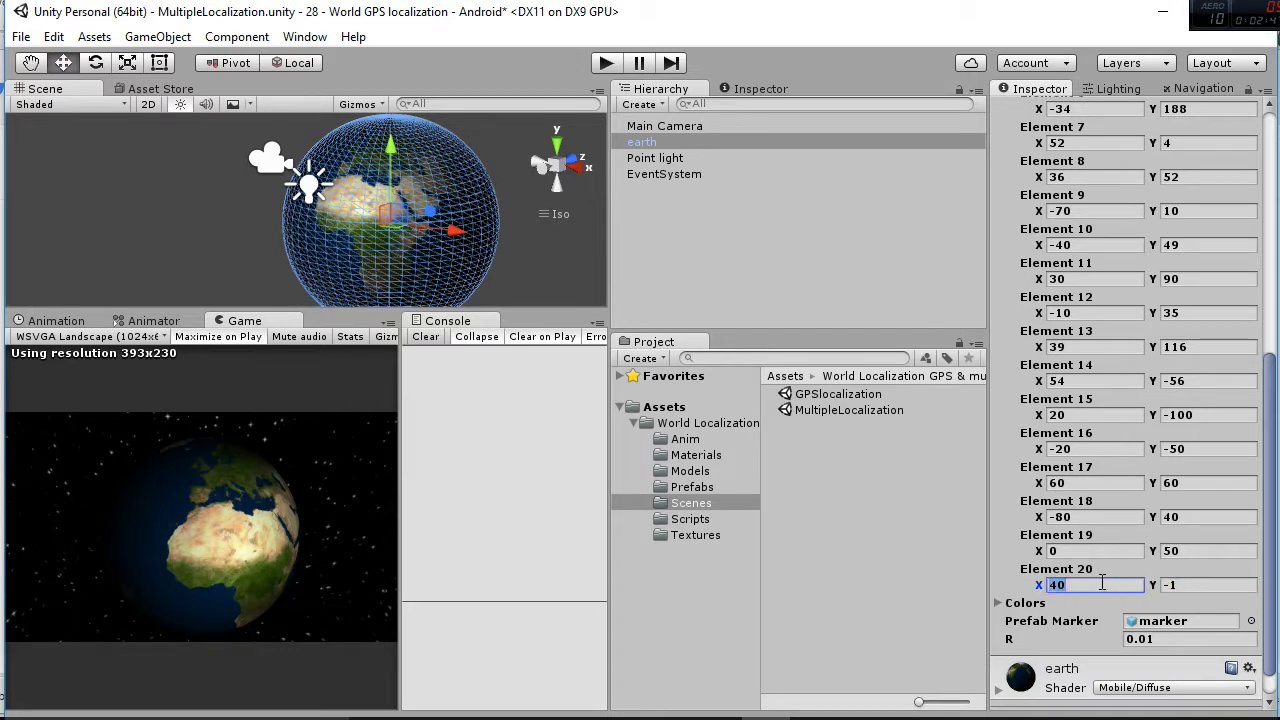
left_click(1168, 588)
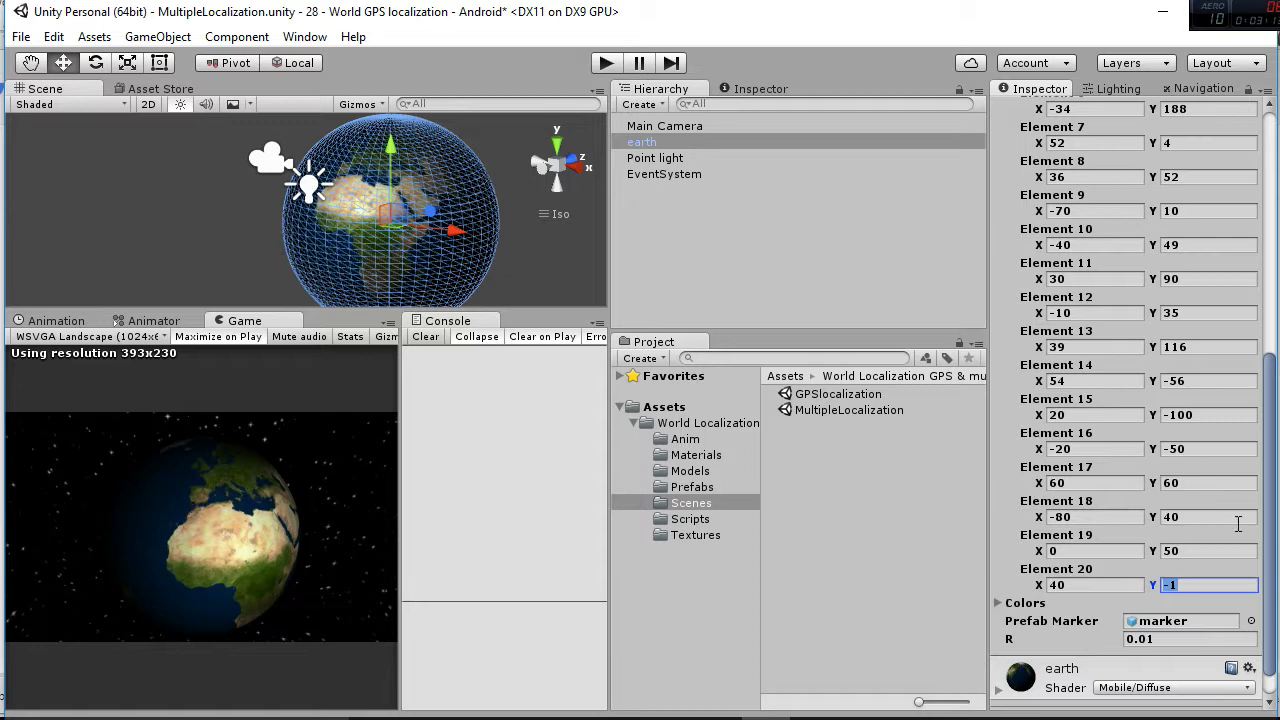
scroll(1155, 553, "down", 1)
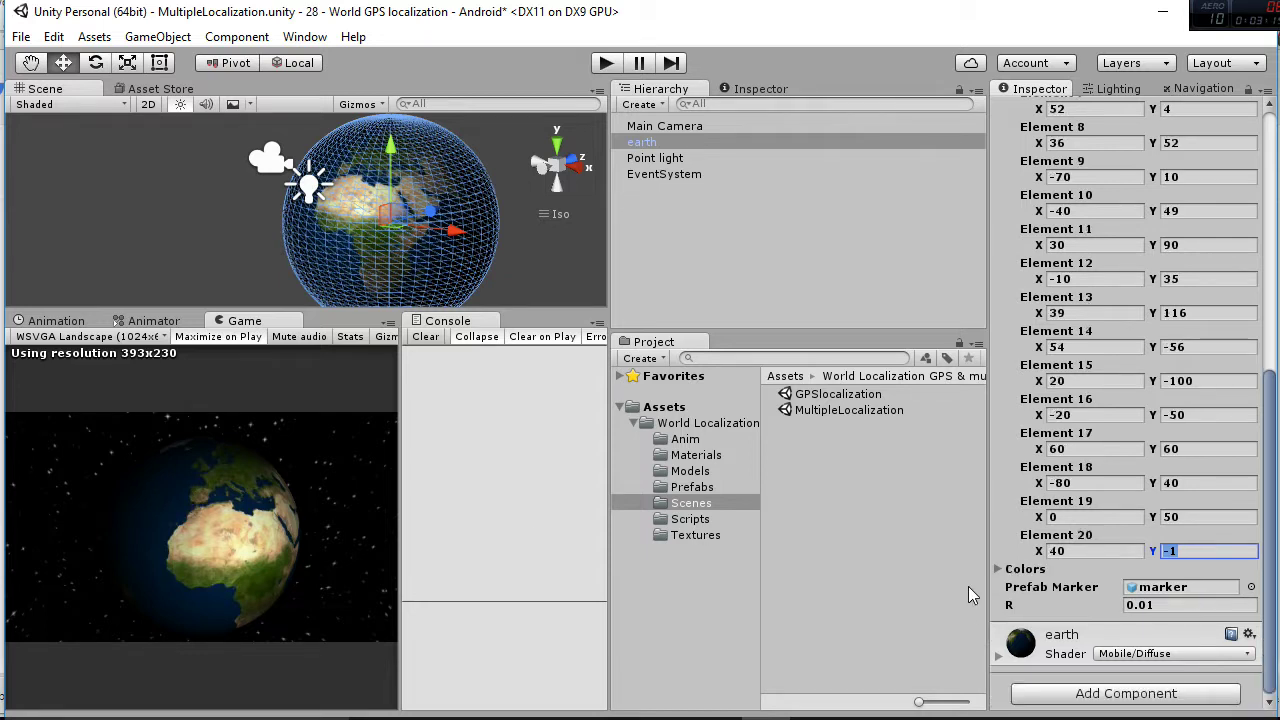
scroll(1024, 270, "up", 10)
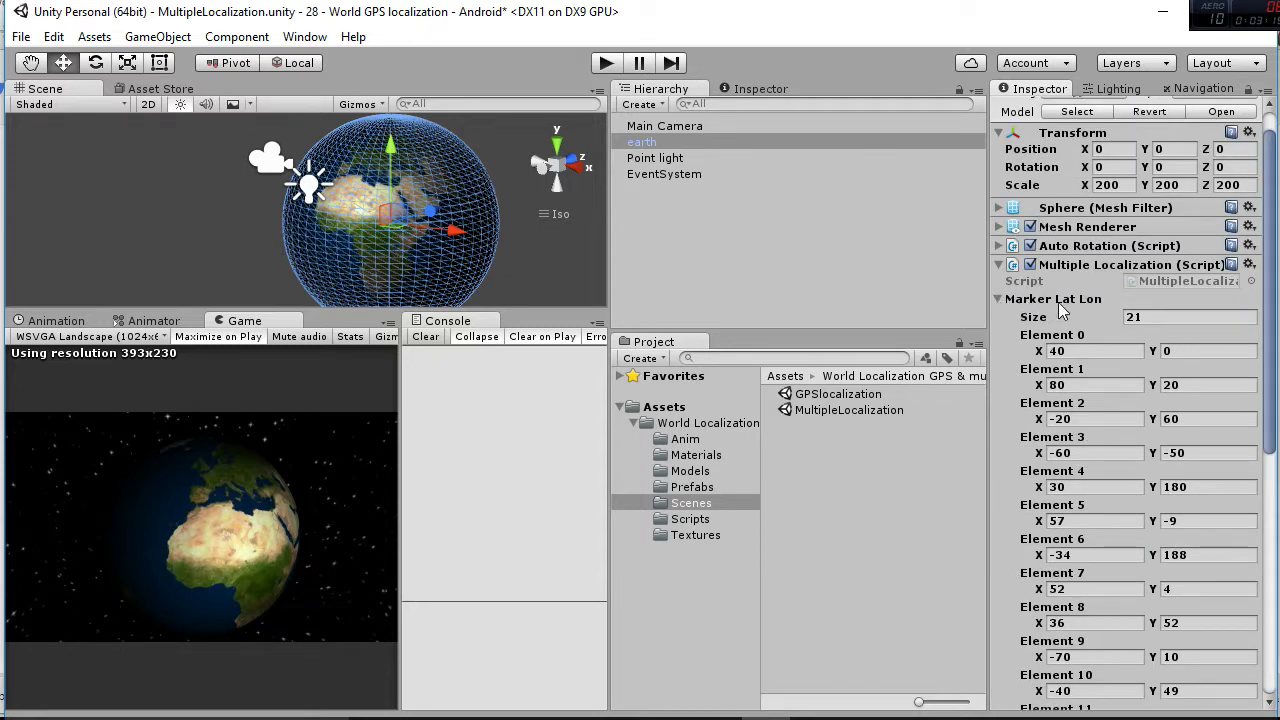
left_click(998, 304)
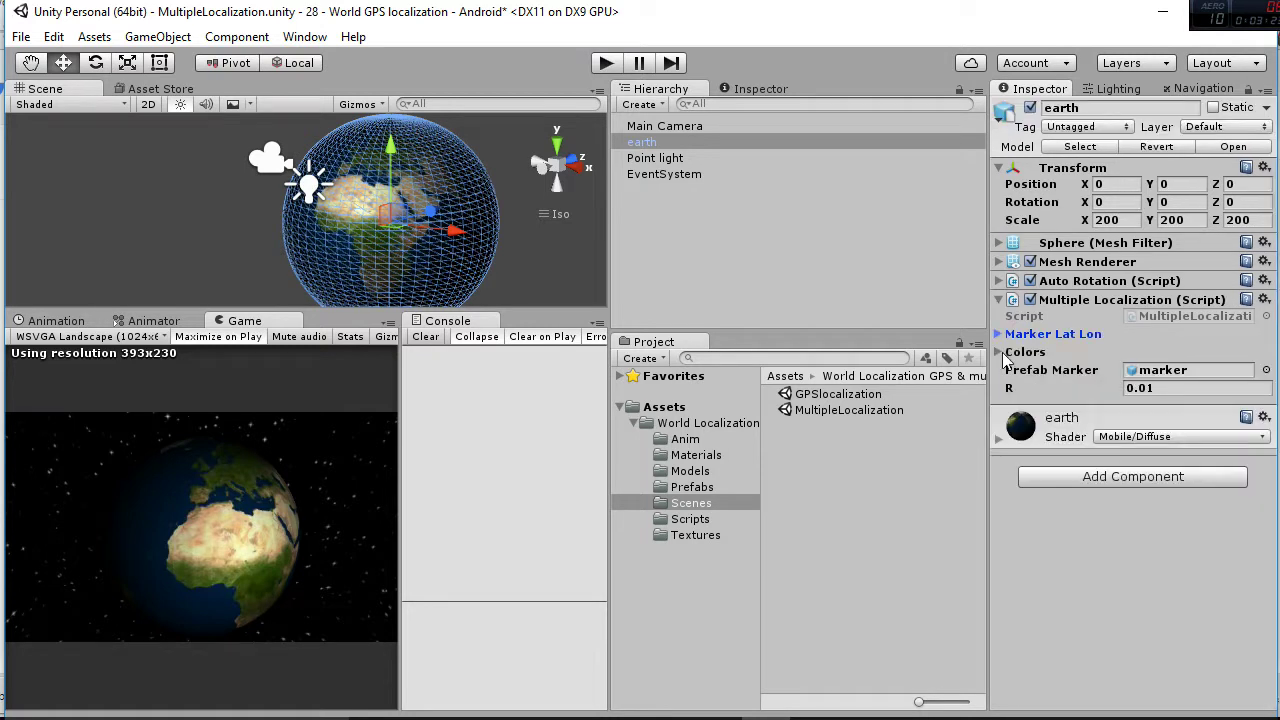
Step: Expand the earth's Colors list and change its size from 20 to 21
left_click(998, 352)
left_click(1186, 372)
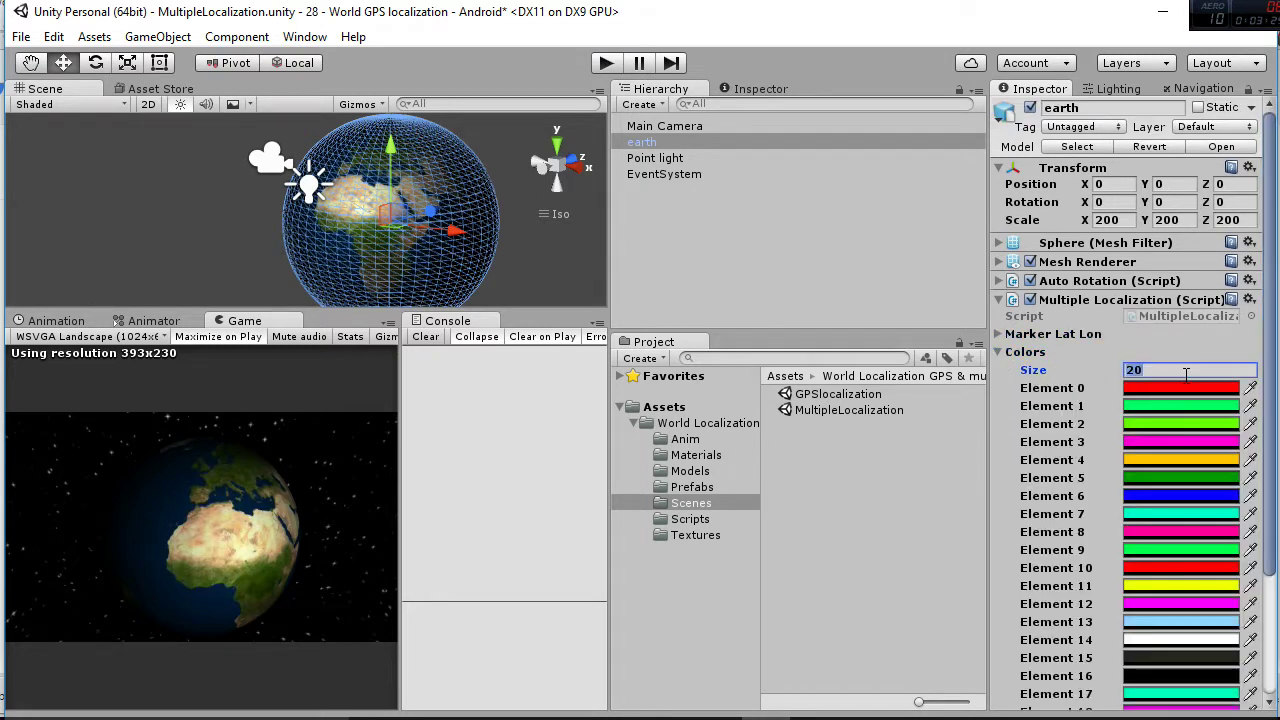
left_click(1186, 372)
key("BackSpace")
type("1")
key("Return")
Step: Change the new Element 20 colour from purple to white, then collapse Colors
scroll(1118, 522, "down", 3)
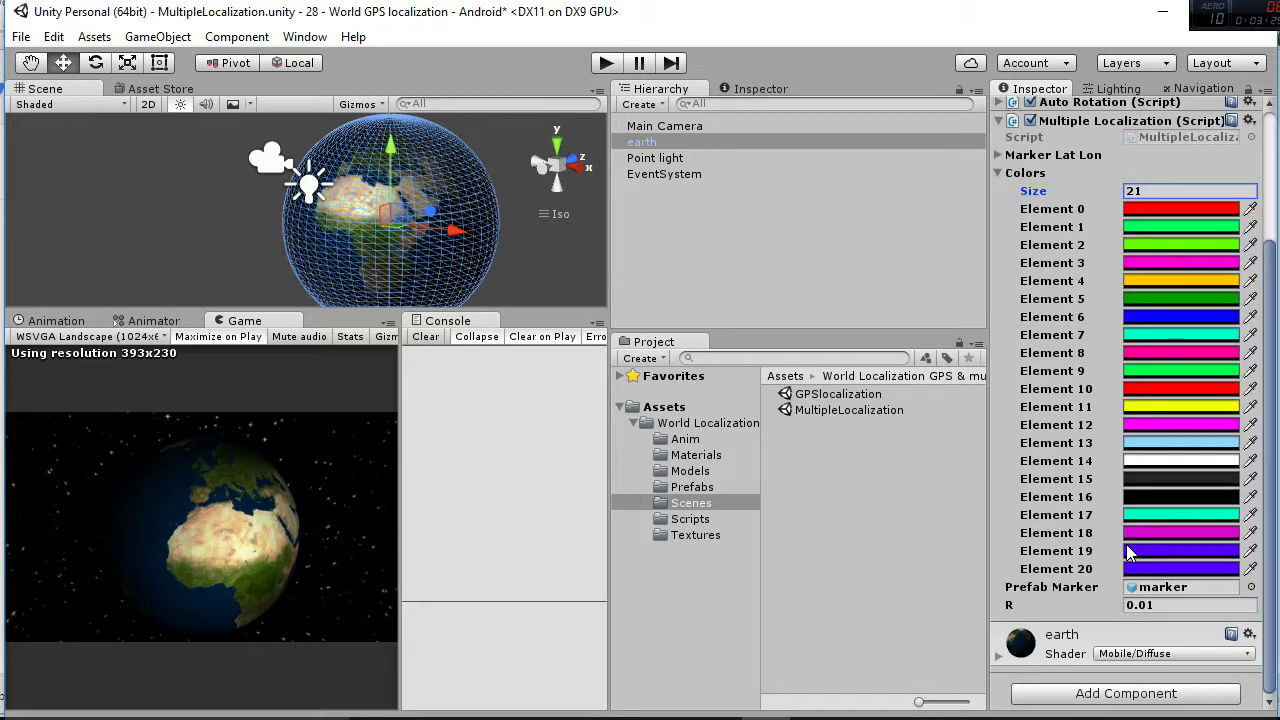
left_click(1204, 569)
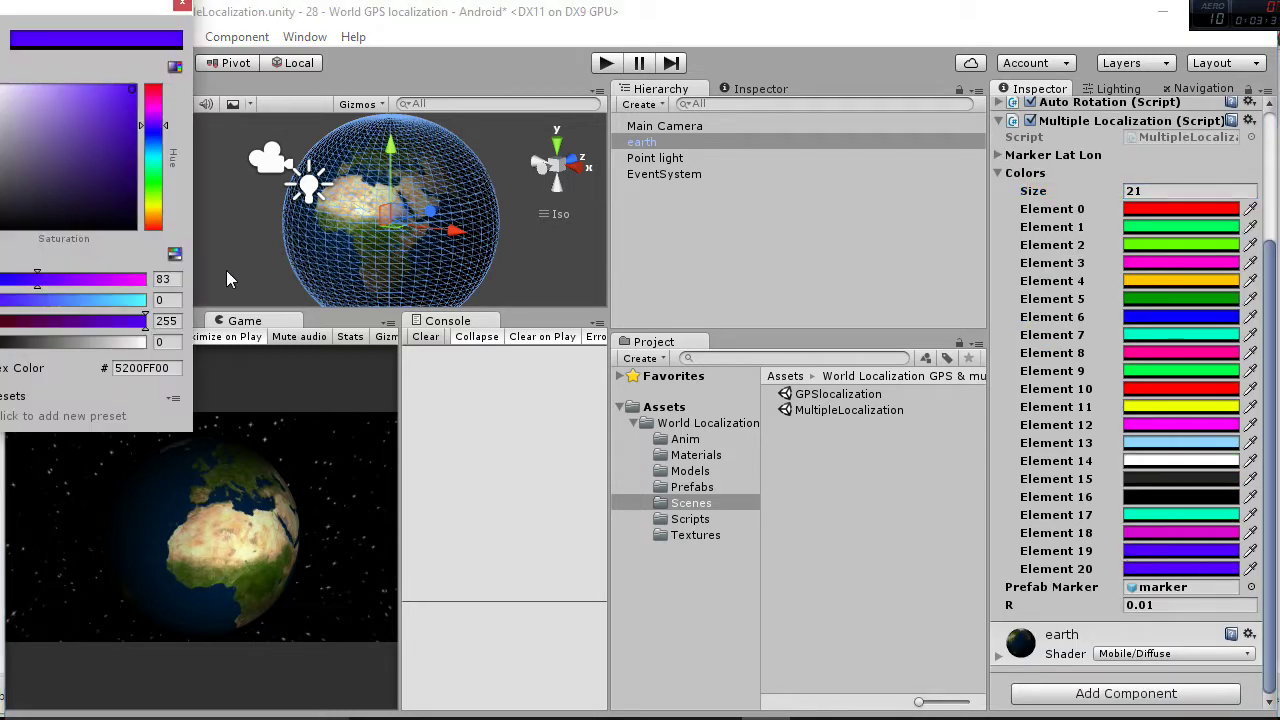
left_click_drag(40, 150, 2, 86)
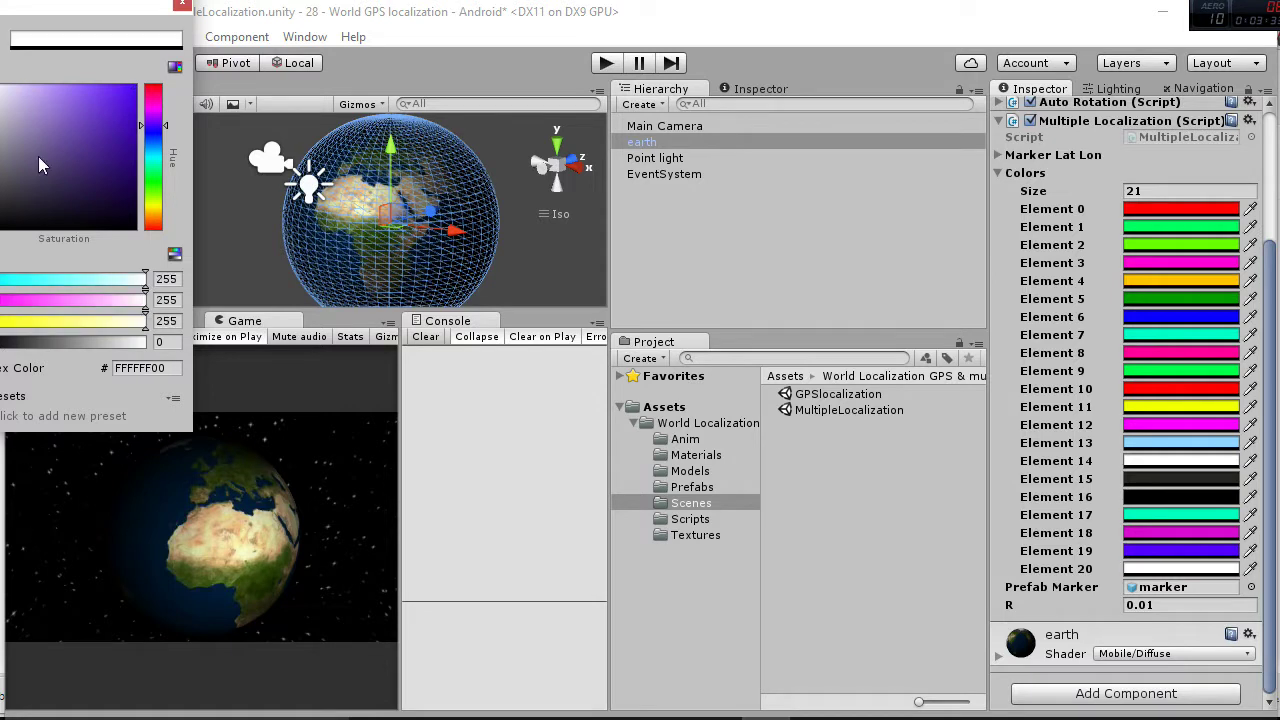
left_click_drag(120, 14, 271, 143)
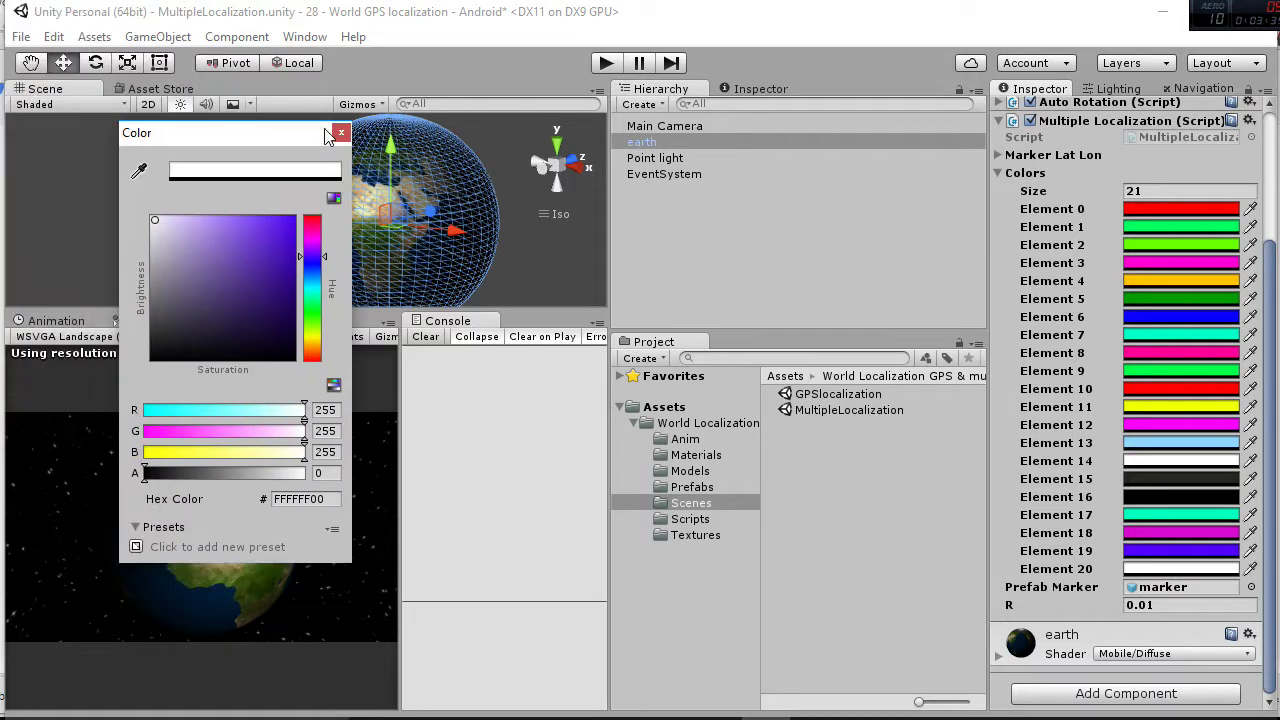
left_click(336, 134)
scroll(1152, 498, "up", 5)
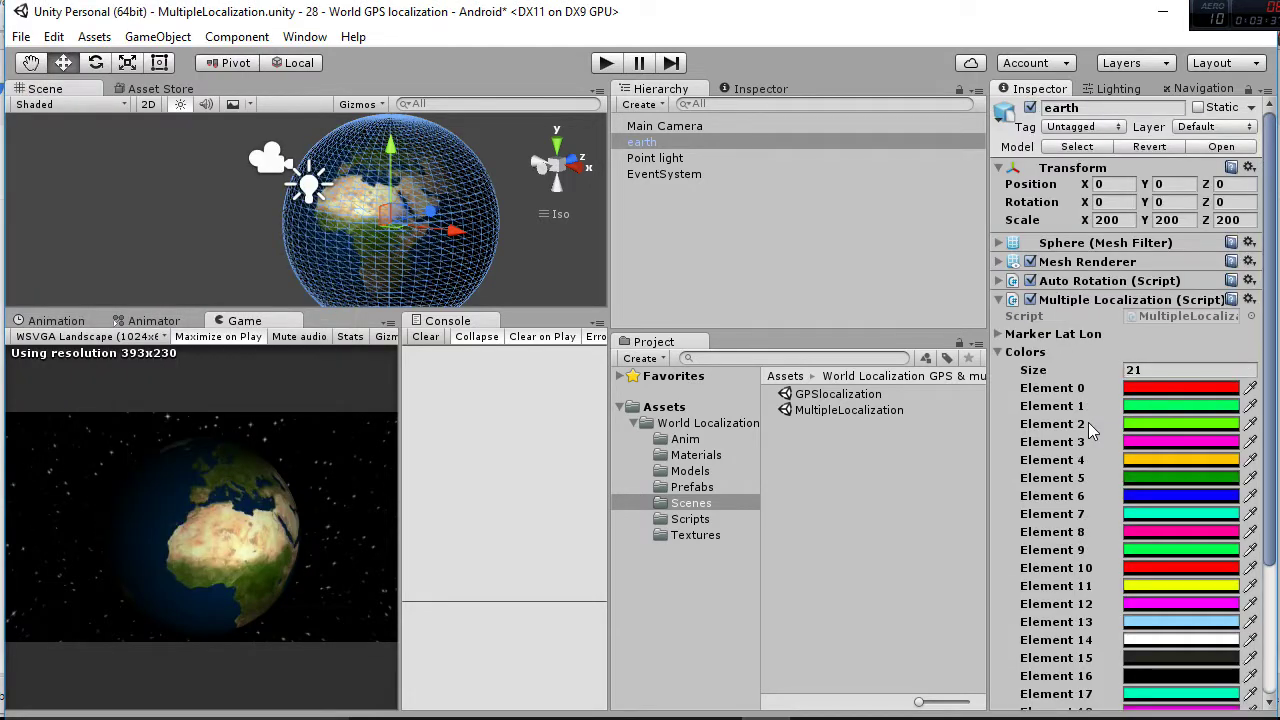
scroll(1137, 322, "down", 4)
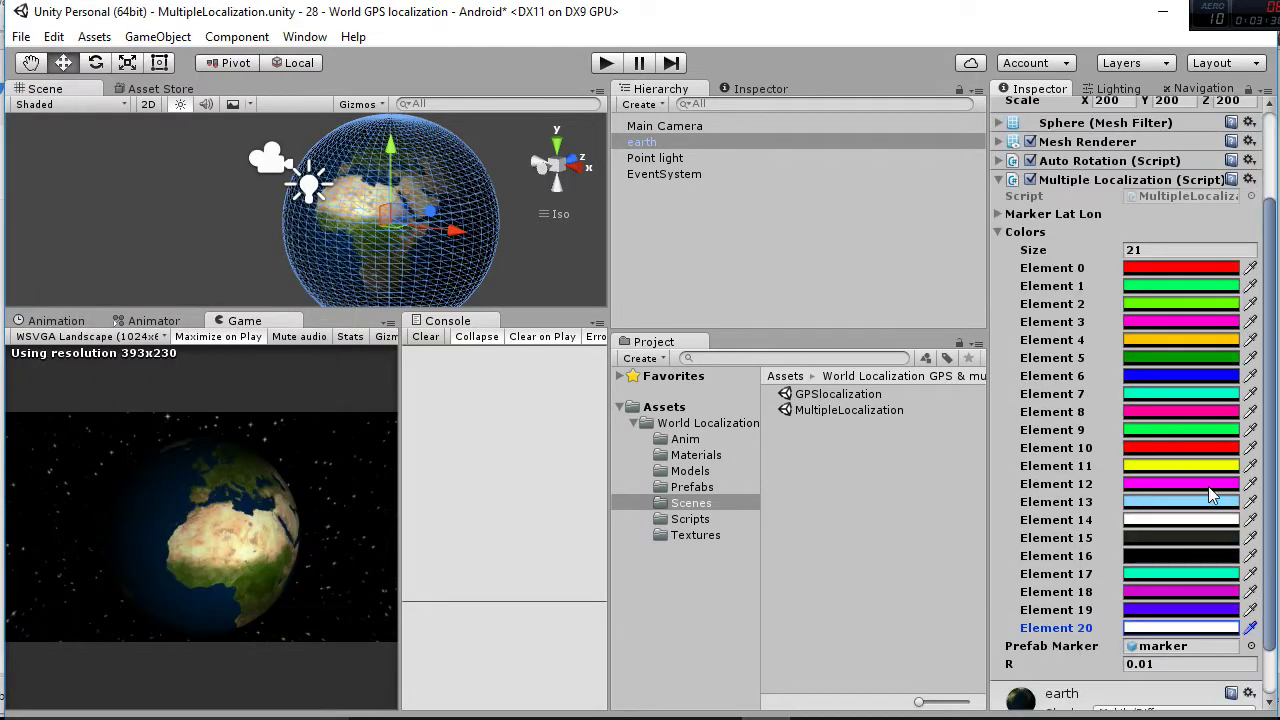
left_click(997, 232)
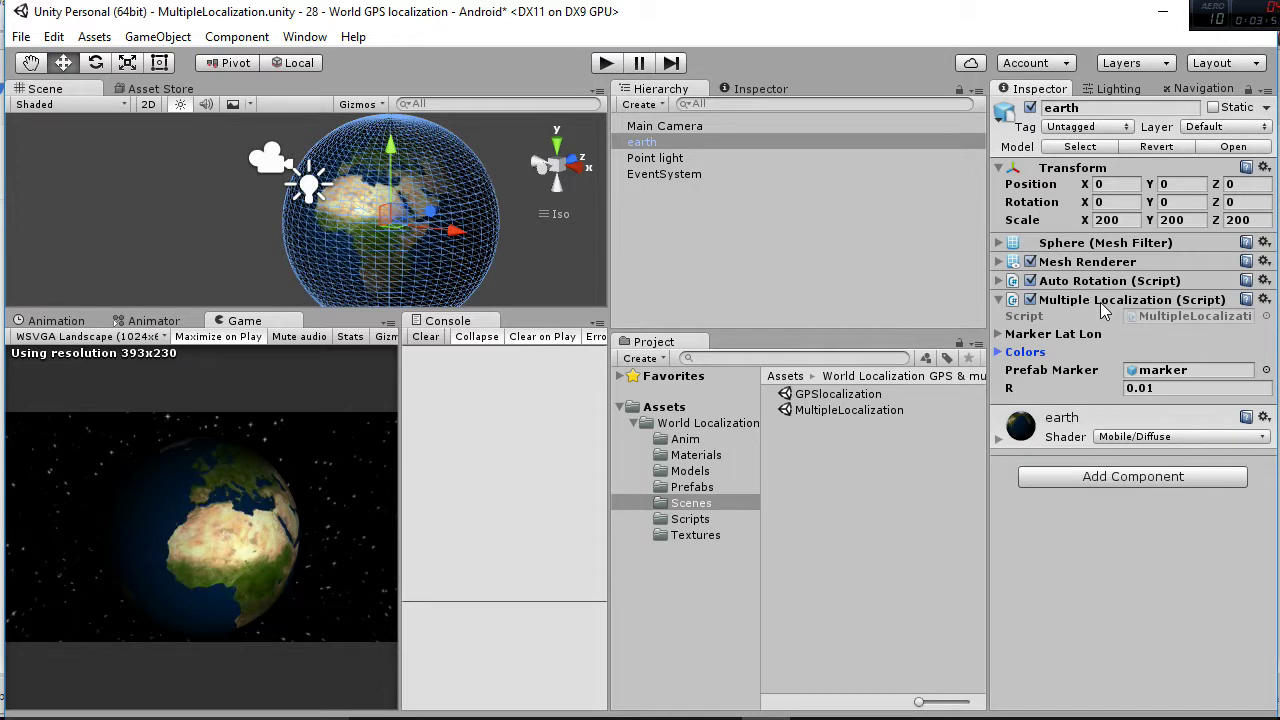
Step: Locate and inspect the marker prefab, then reselect the earth object
left_click(1163, 372)
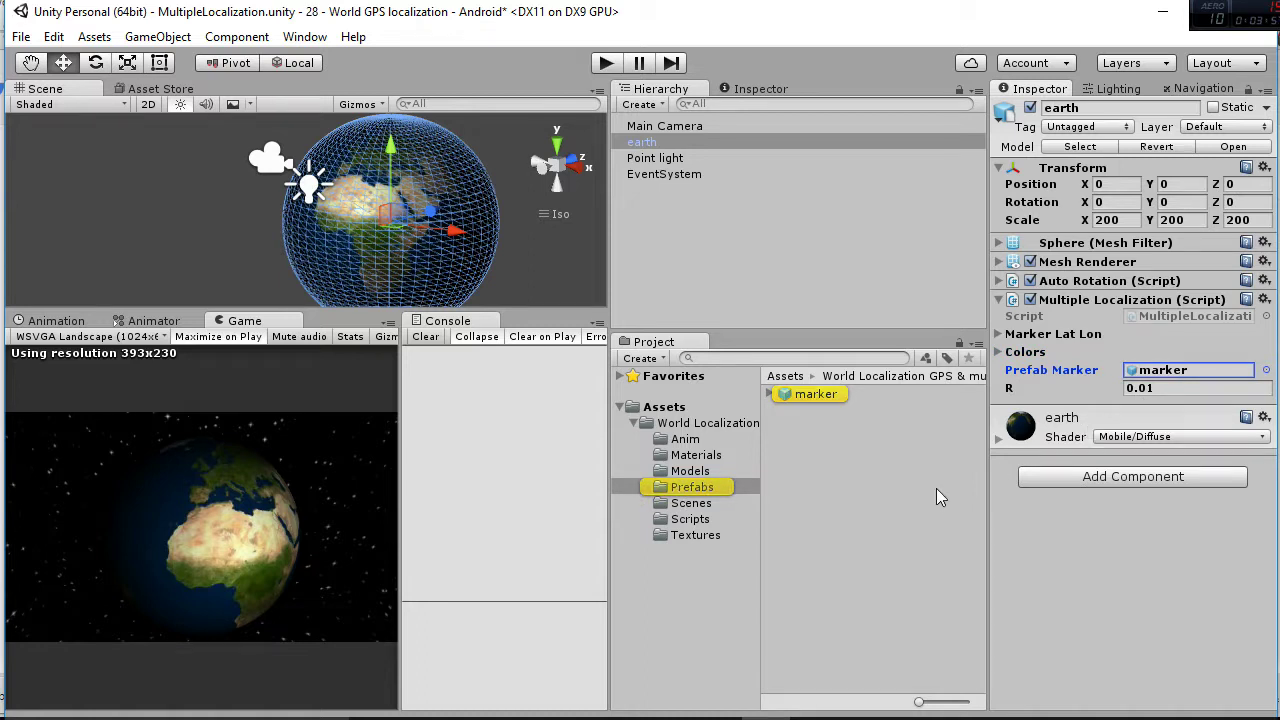
left_click(826, 396)
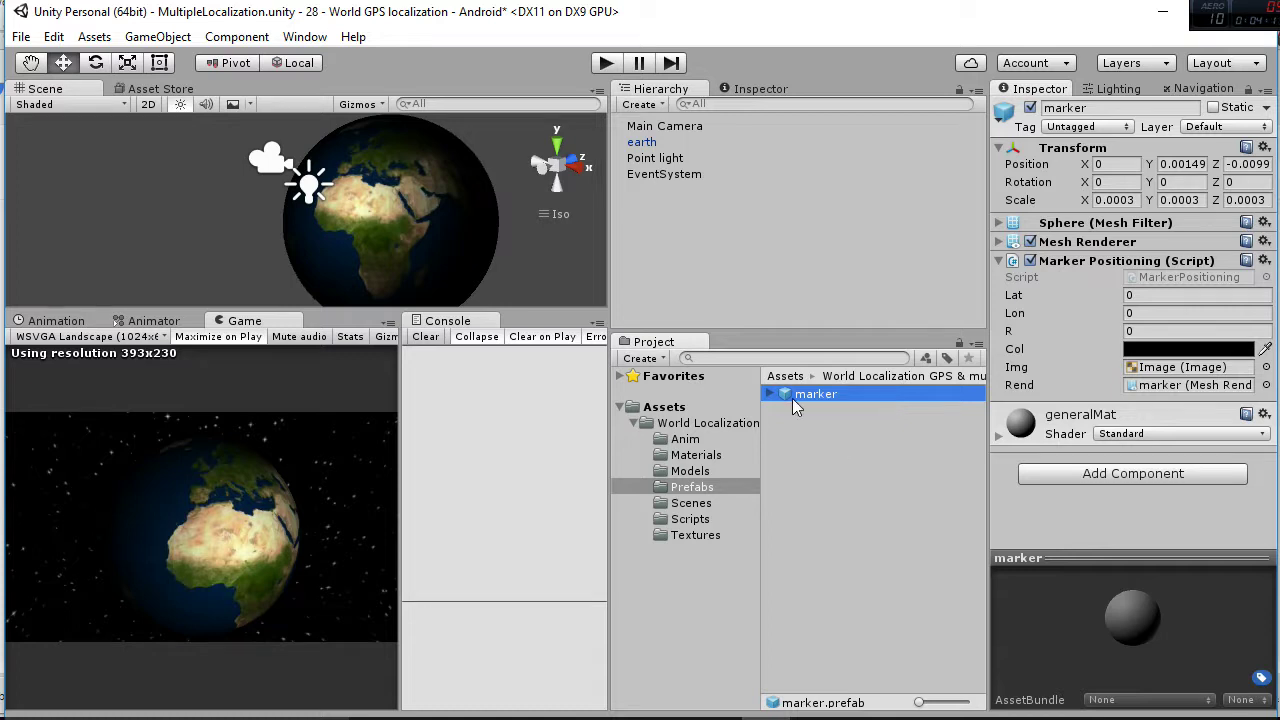
left_click(647, 143)
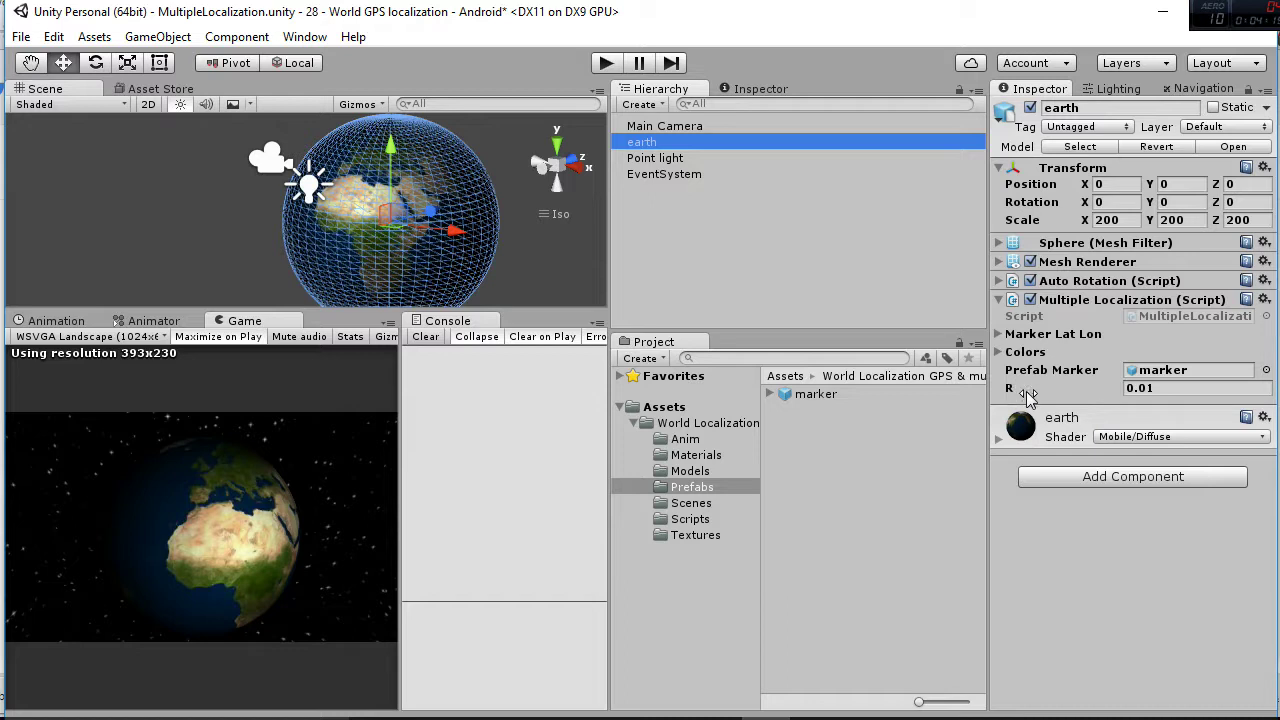
Step: Check the earth's R value of 0.01 and run the globe scene
left_click(1186, 394)
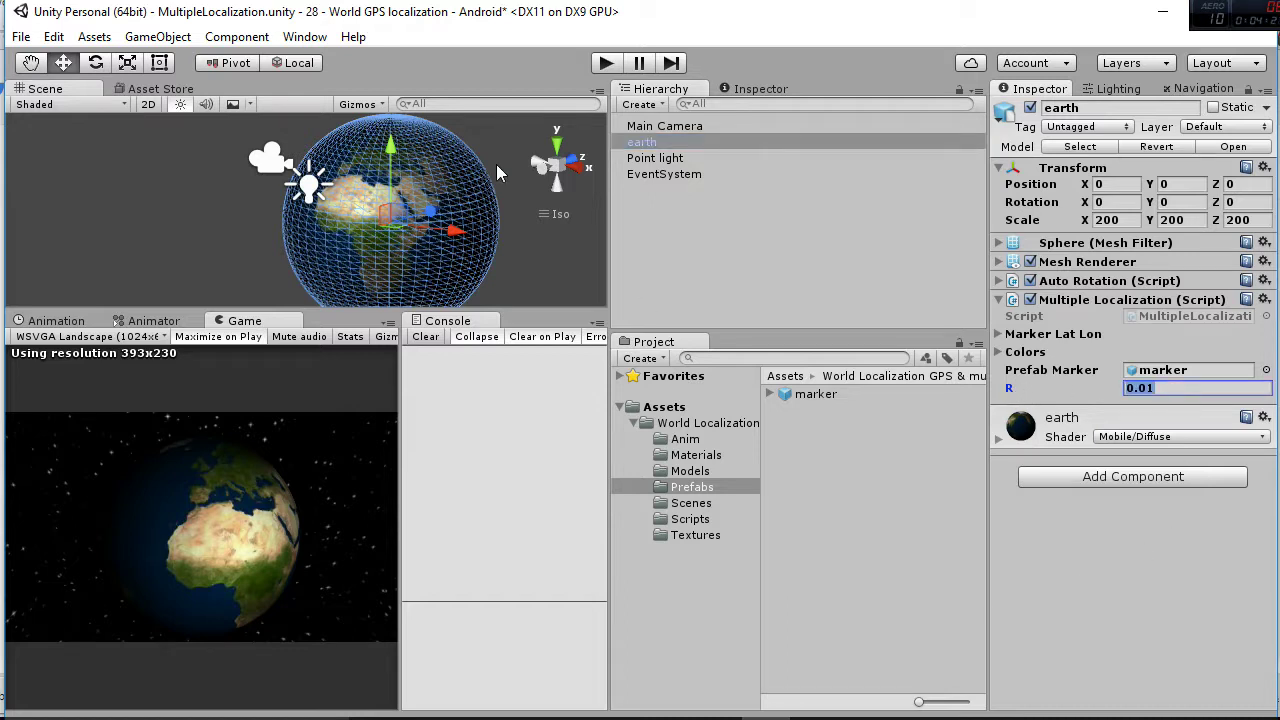
left_click(1170, 387)
left_click(608, 68)
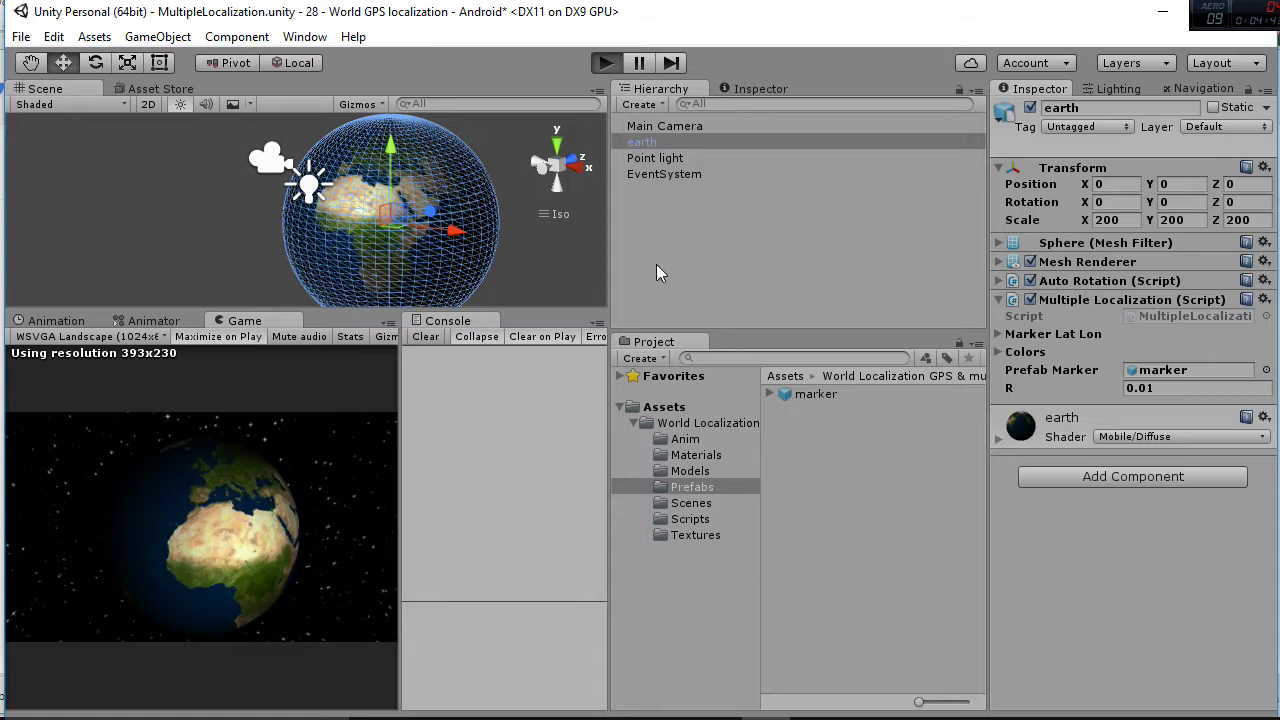
Step: Maximize the Game view, pause to view the Spain marker, resume, then stop
key("ctrl+p")
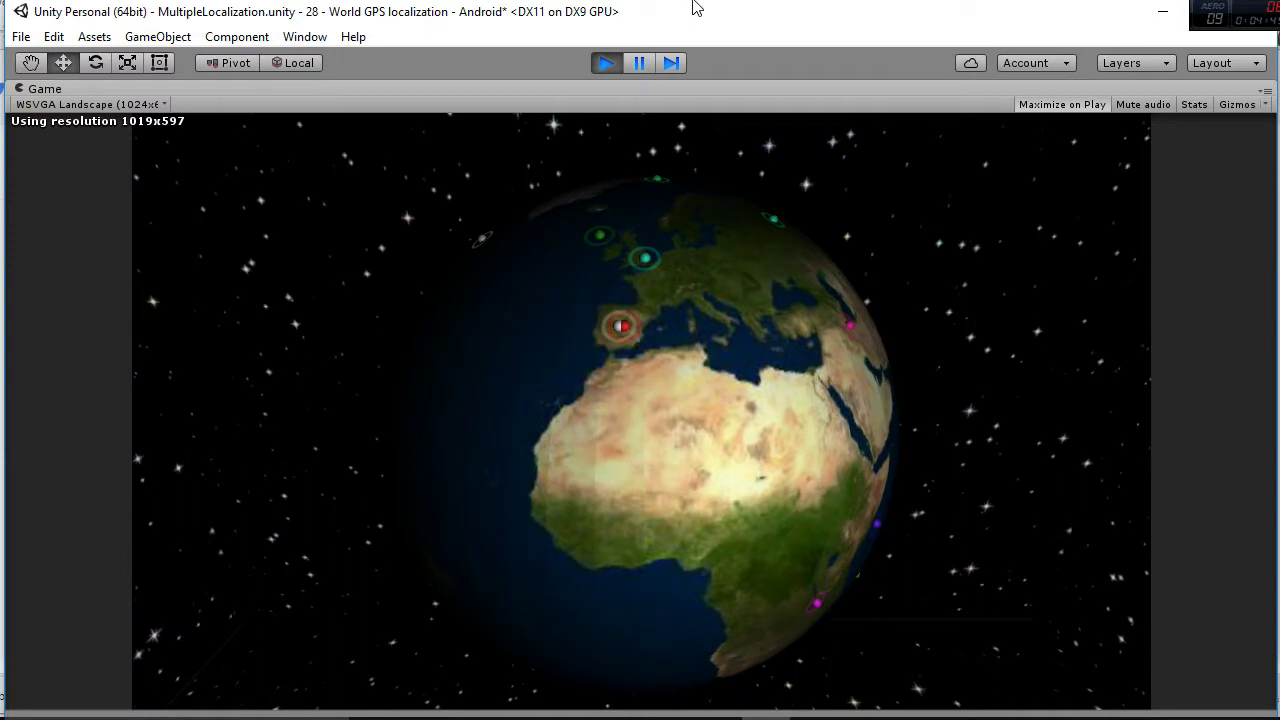
left_click(641, 63)
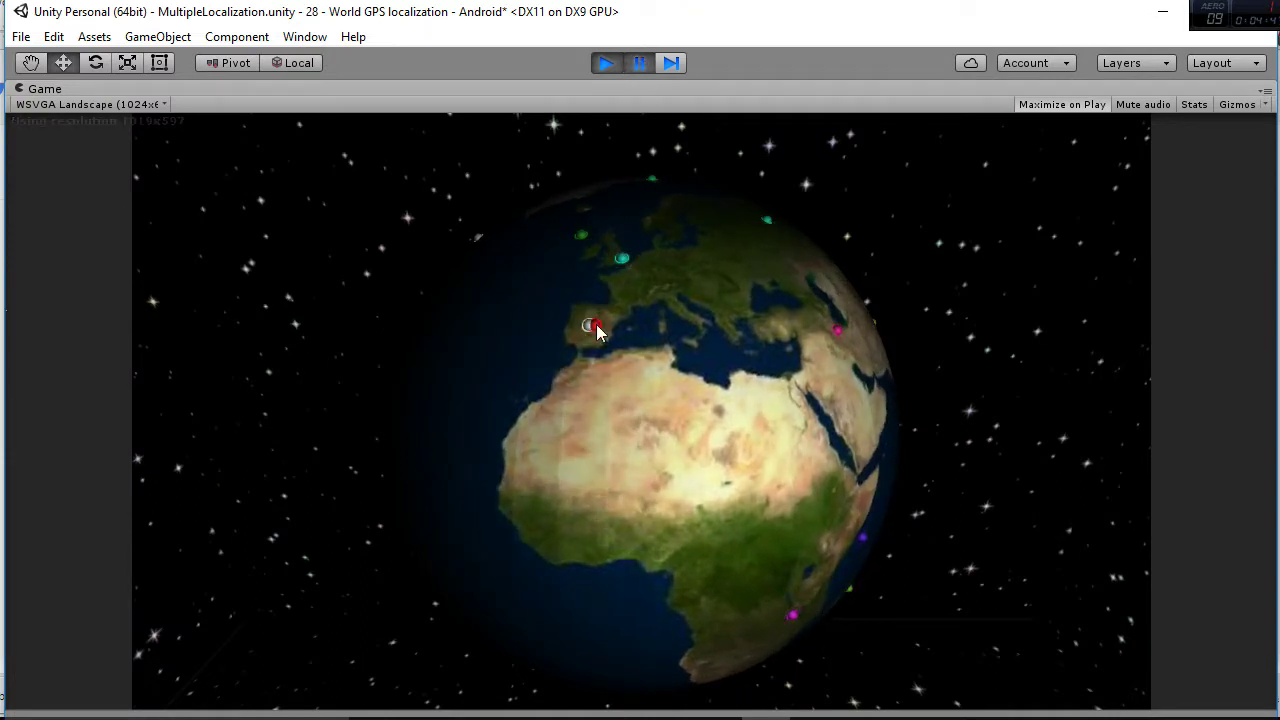
key("shift+space")
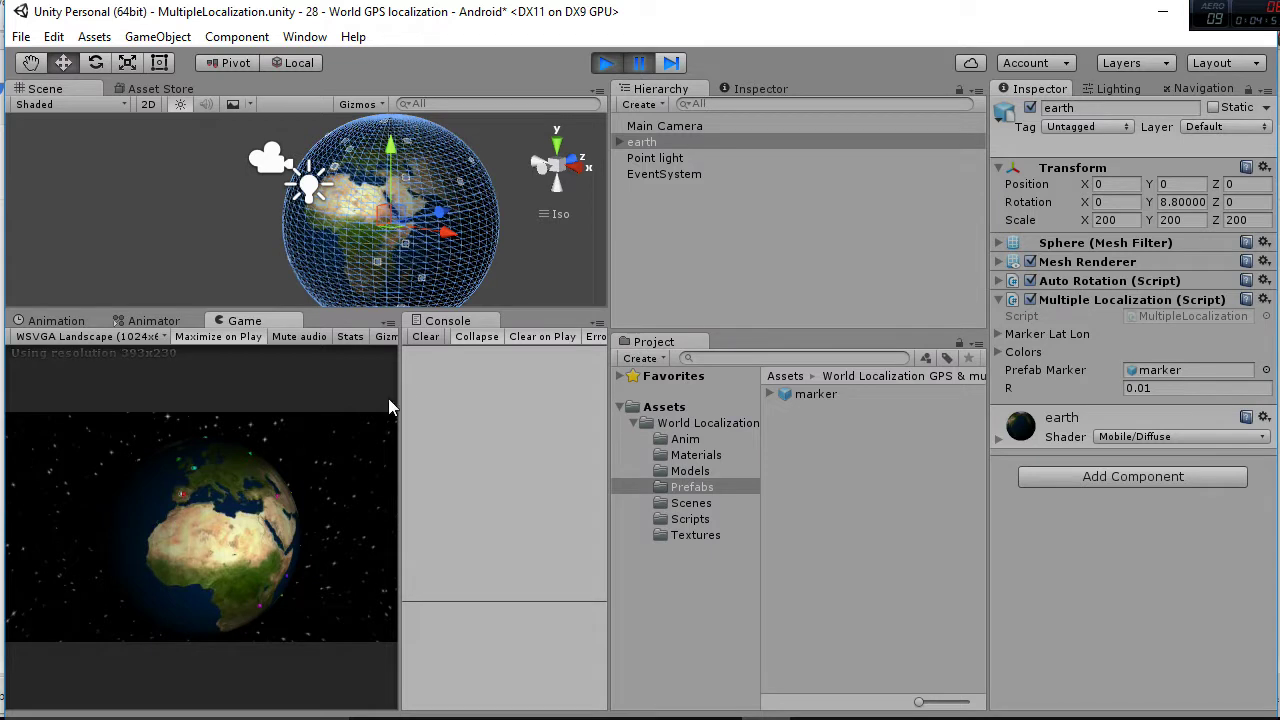
left_click(641, 63)
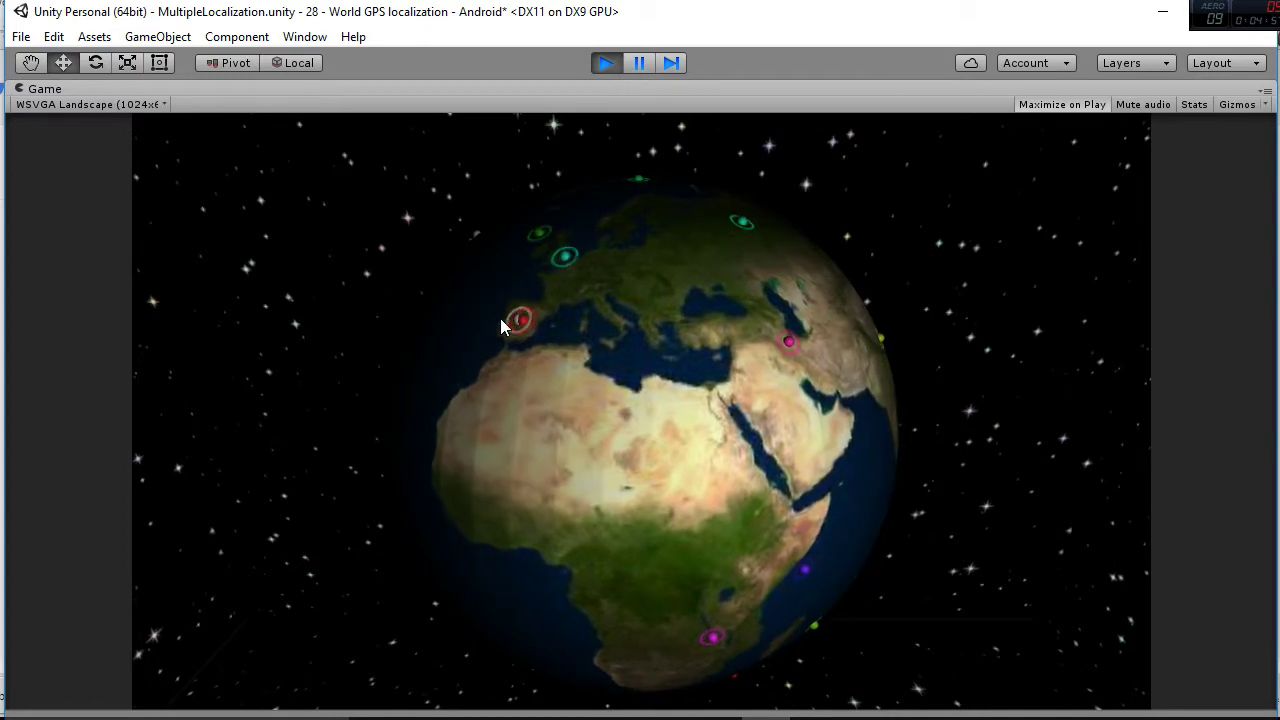
left_click(606, 66)
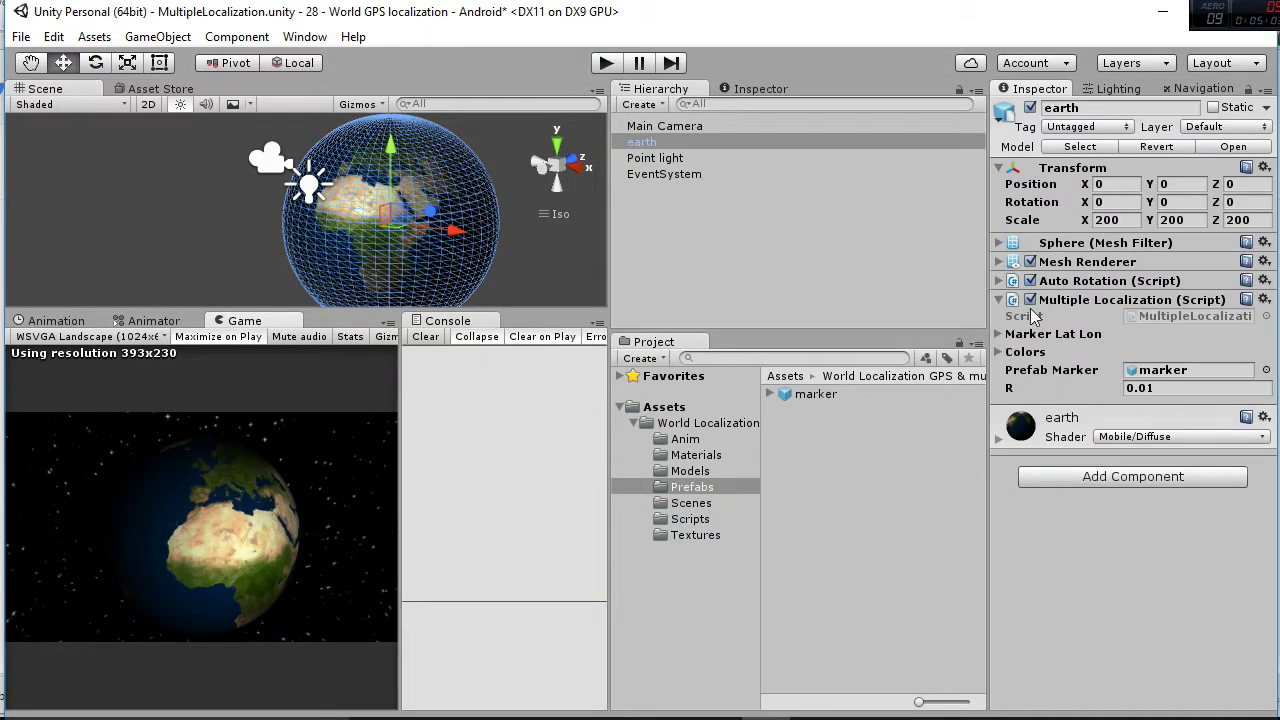
Step: Reduce the earth's Marker Lat Lon size from 21 back to 20
left_click(999, 281)
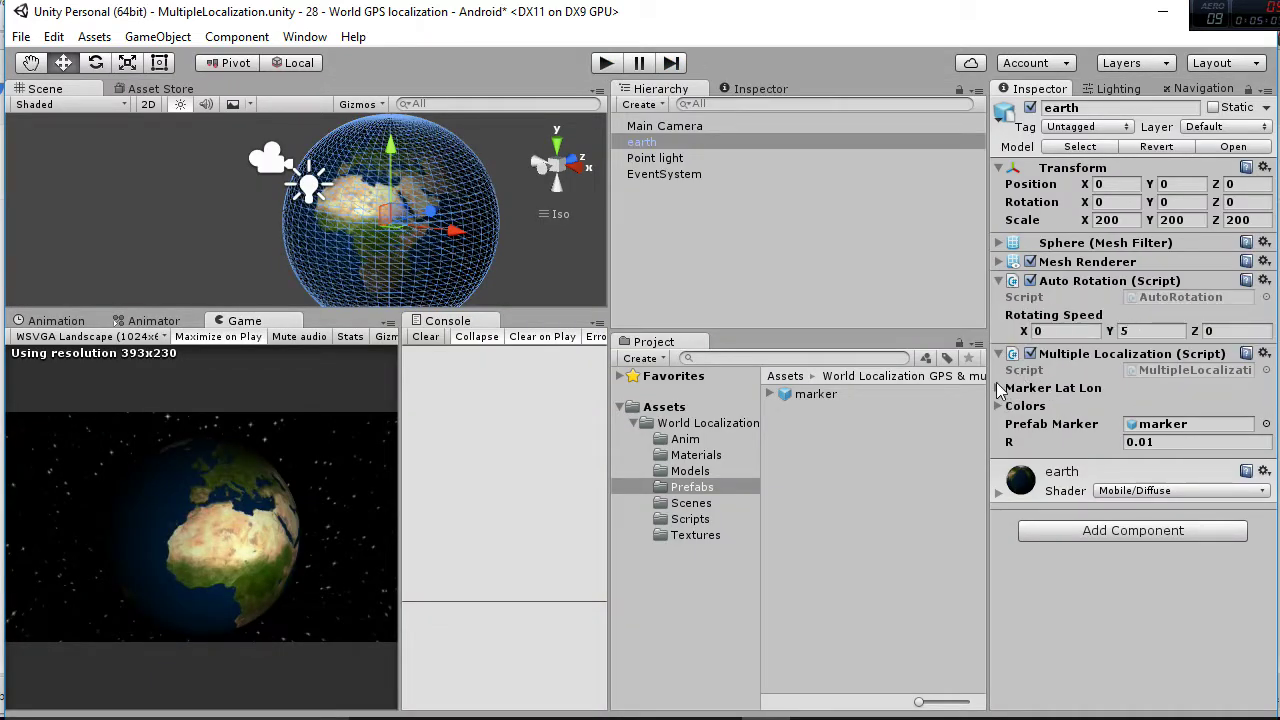
left_click(996, 386)
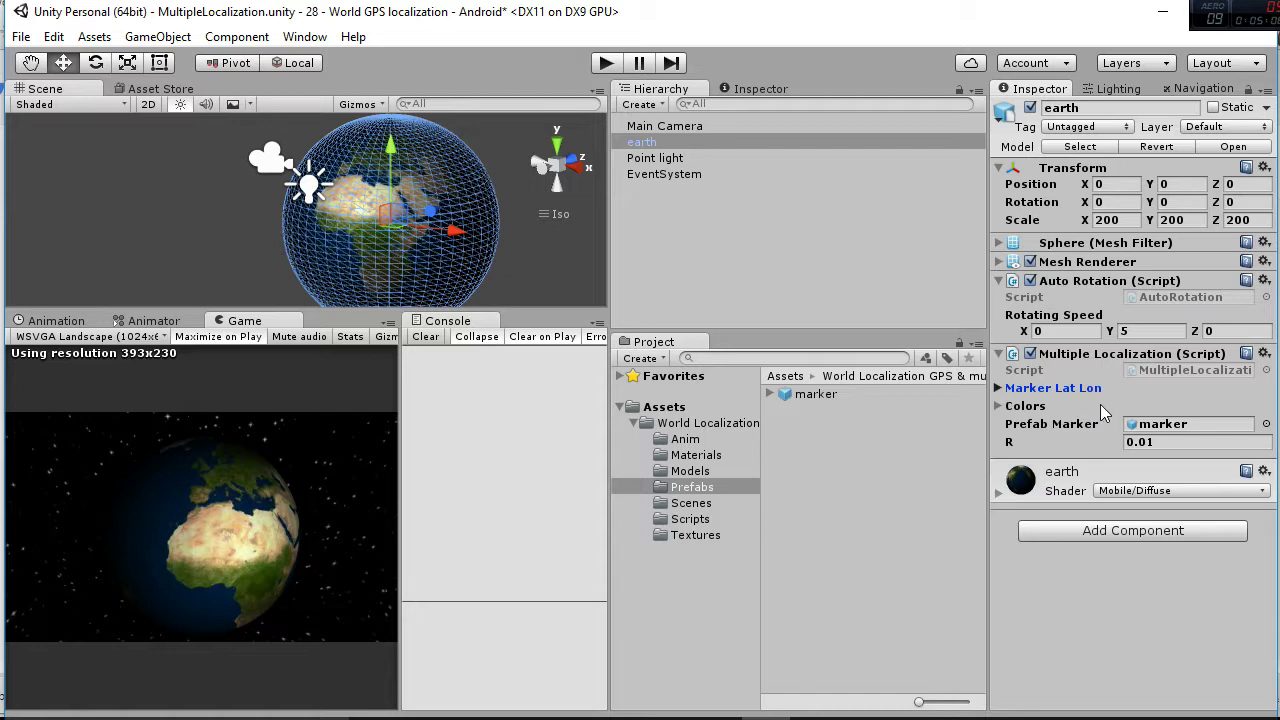
left_click(998, 388)
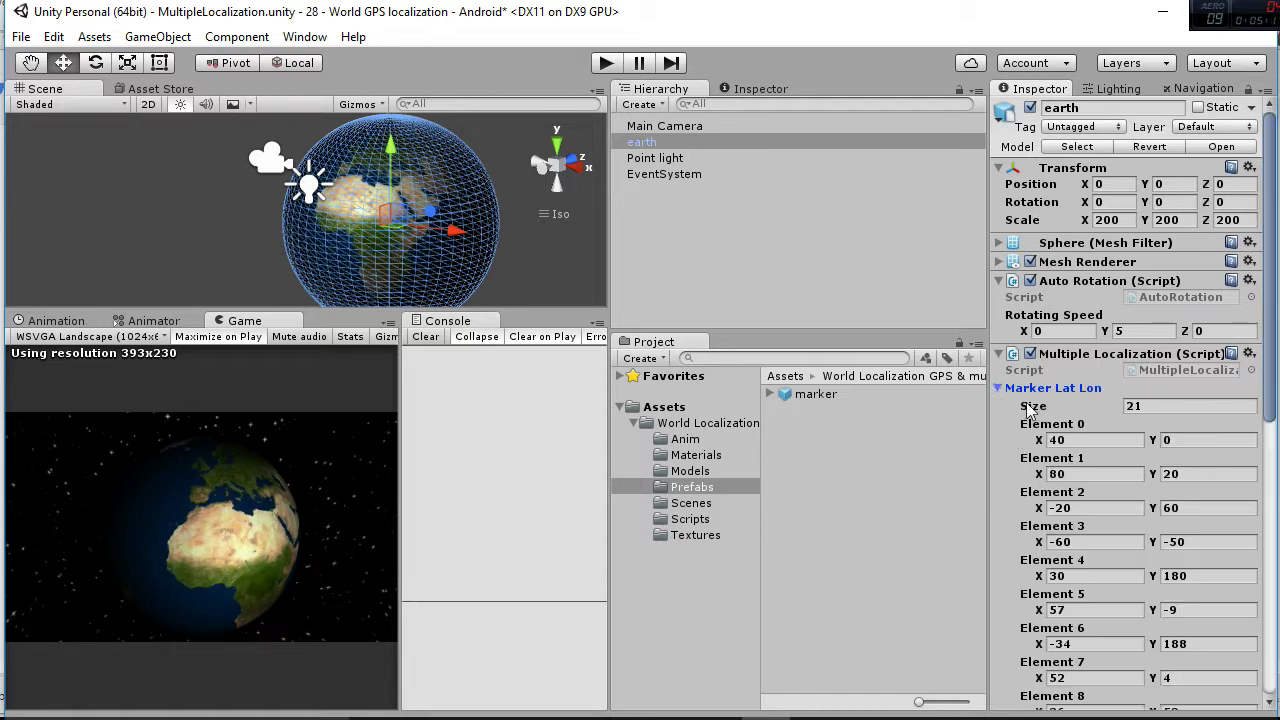
left_click(1218, 407)
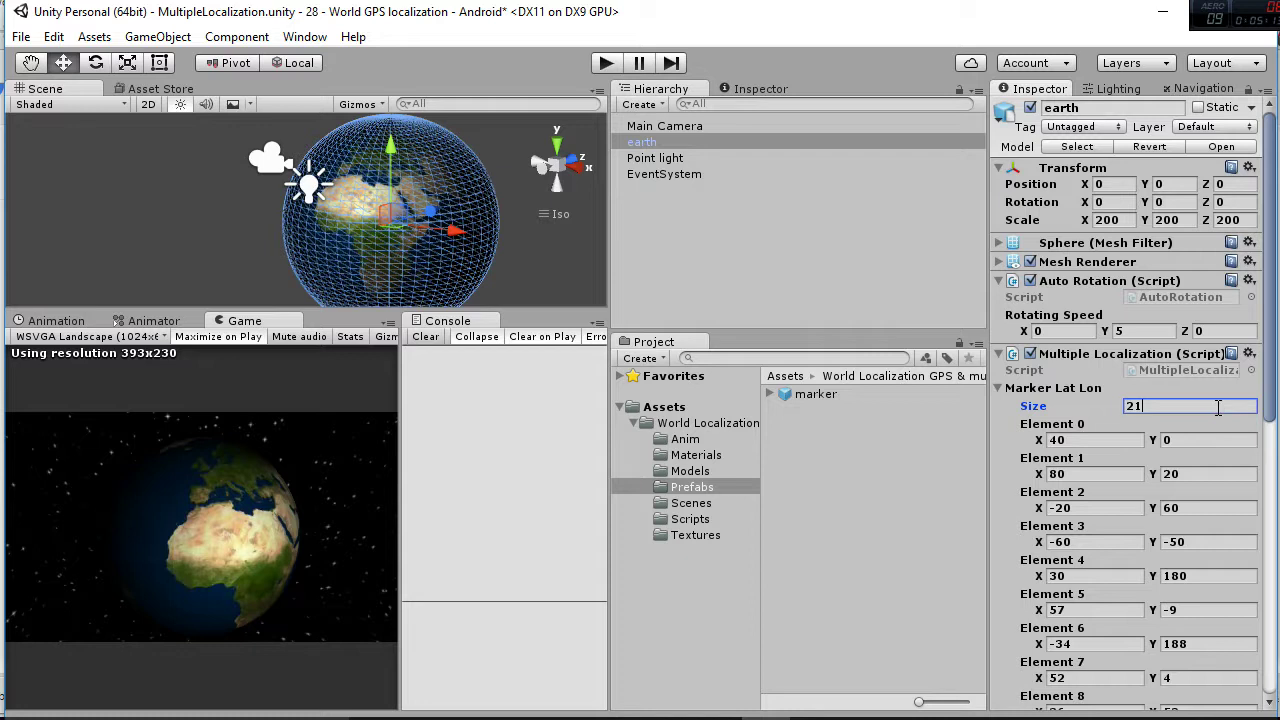
key("BackSpace")
type("0")
Step: Reduce the Colors list size to 20, then collapse both marker lists
left_click(998, 355)
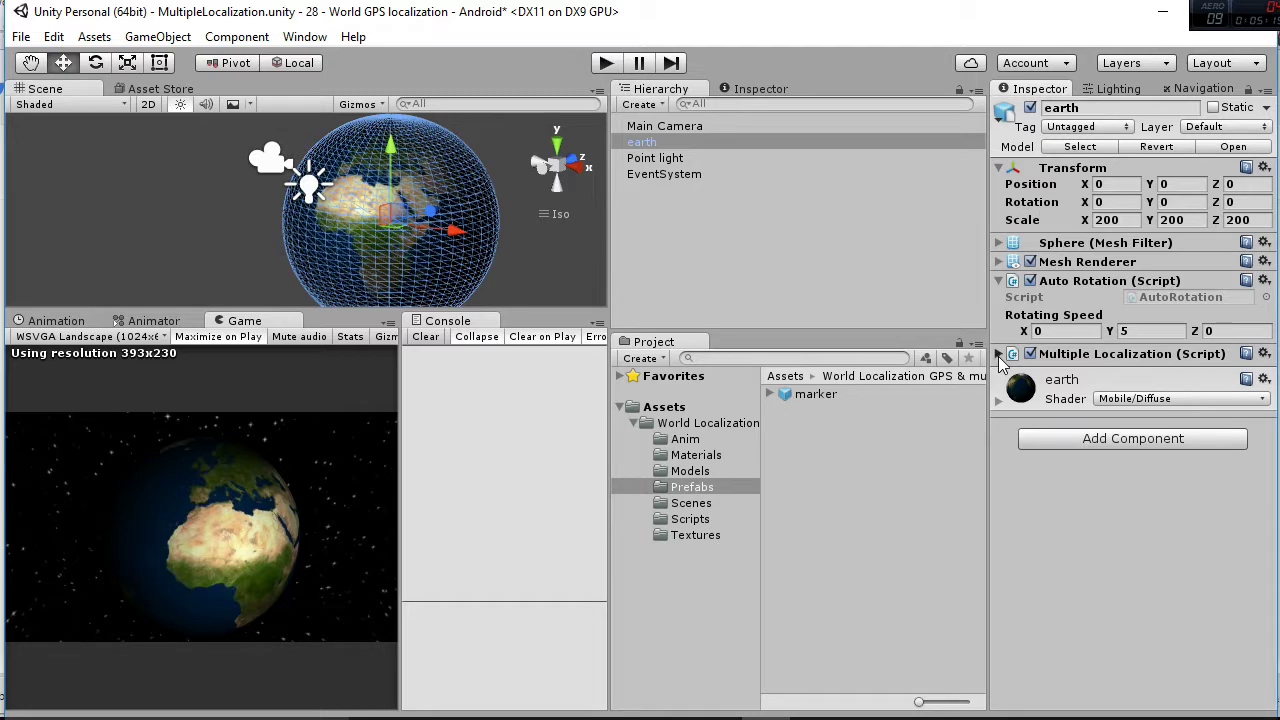
left_click(998, 355)
scroll(1080, 498, "down", 10)
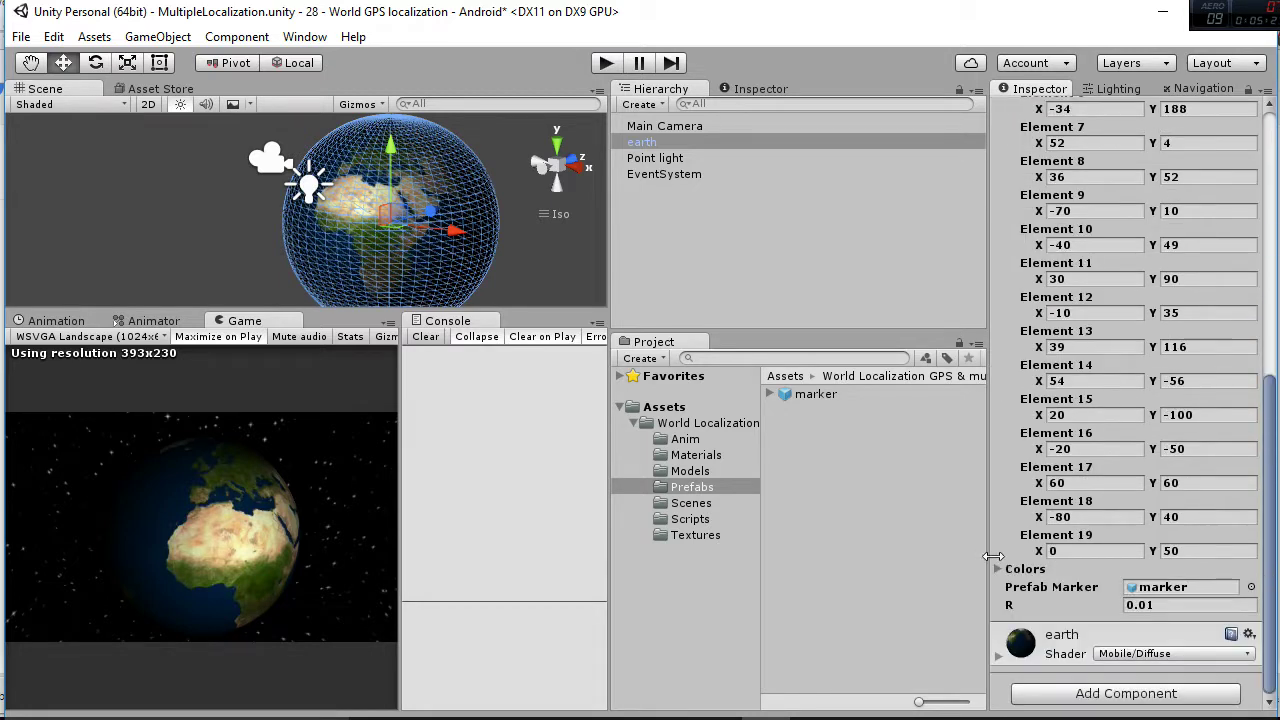
left_click(997, 568)
scroll(1148, 548, "down", 3)
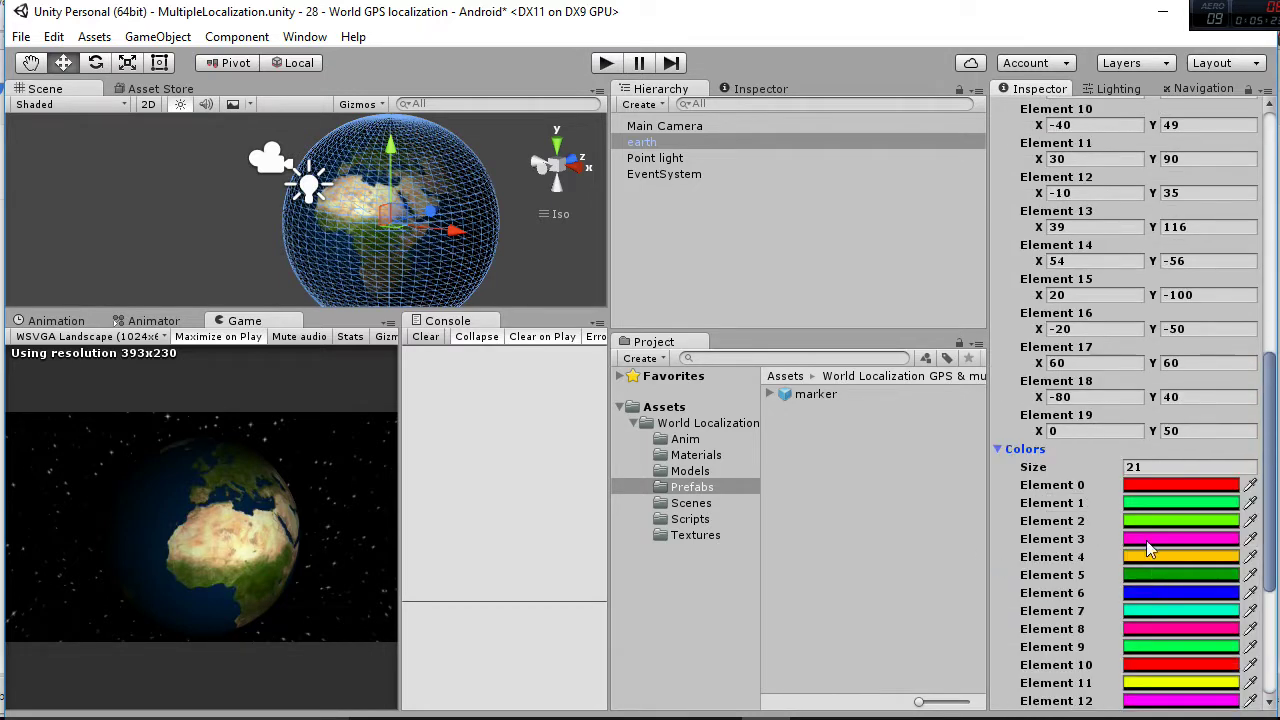
left_click(1155, 467)
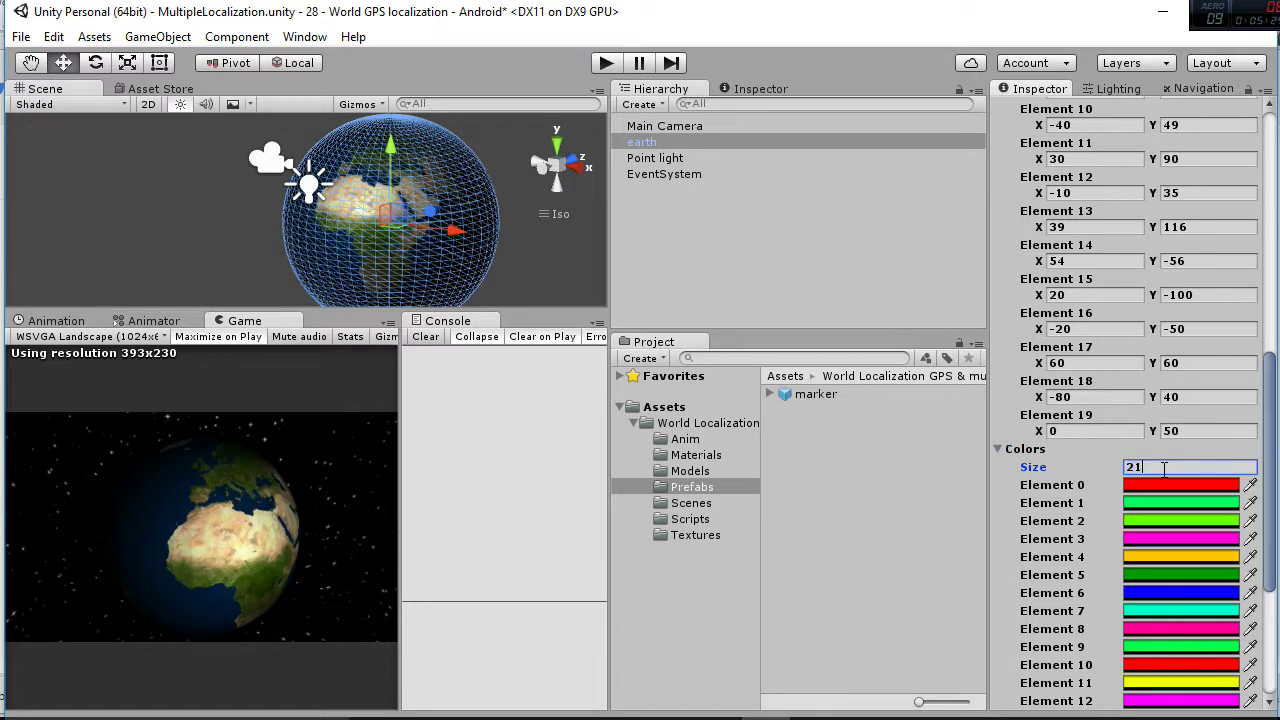
key("BackSpace")
type("0")
scroll(1072, 403, "up", 2)
scroll(1072, 403, "up", 10)
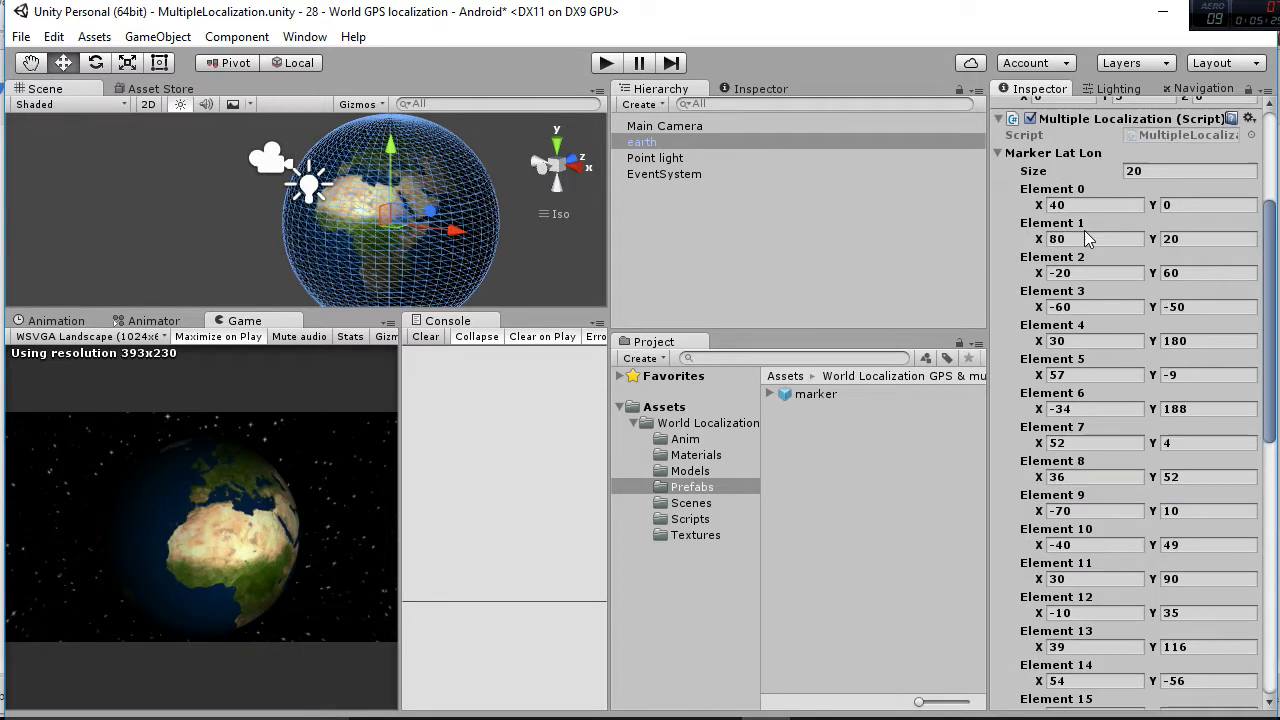
left_click(1000, 214)
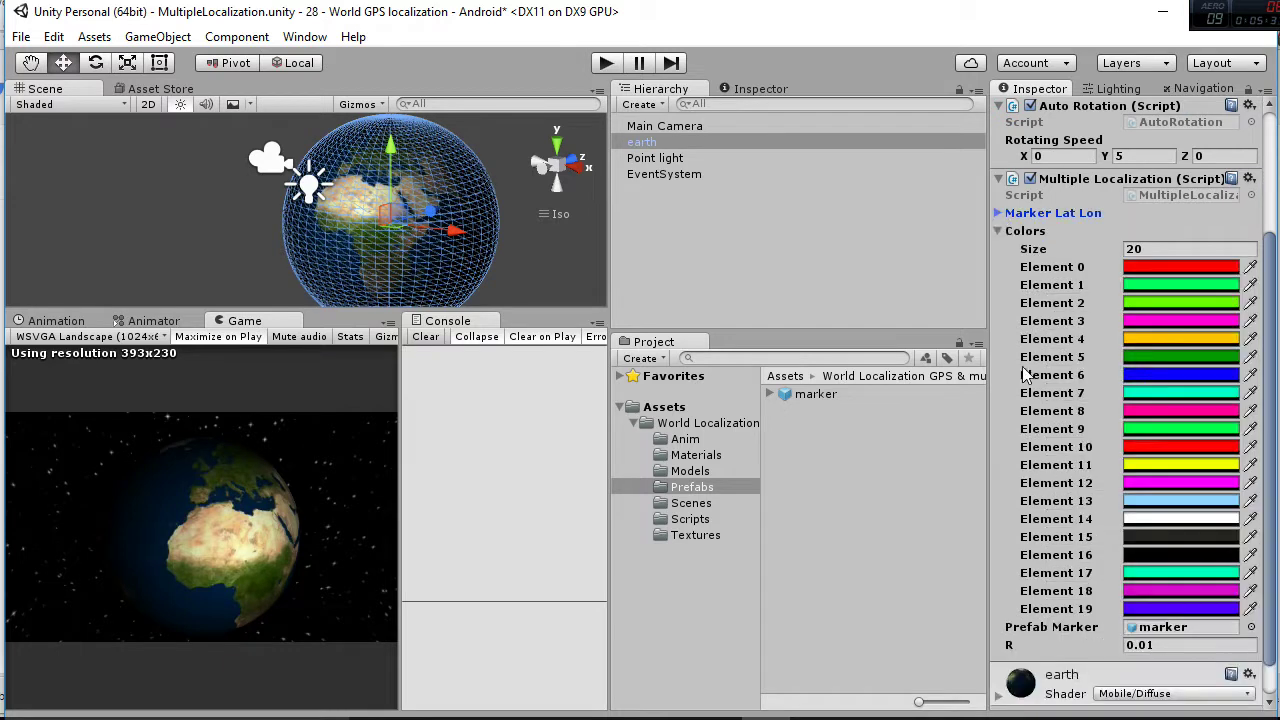
left_click(997, 230)
left_click(1158, 586)
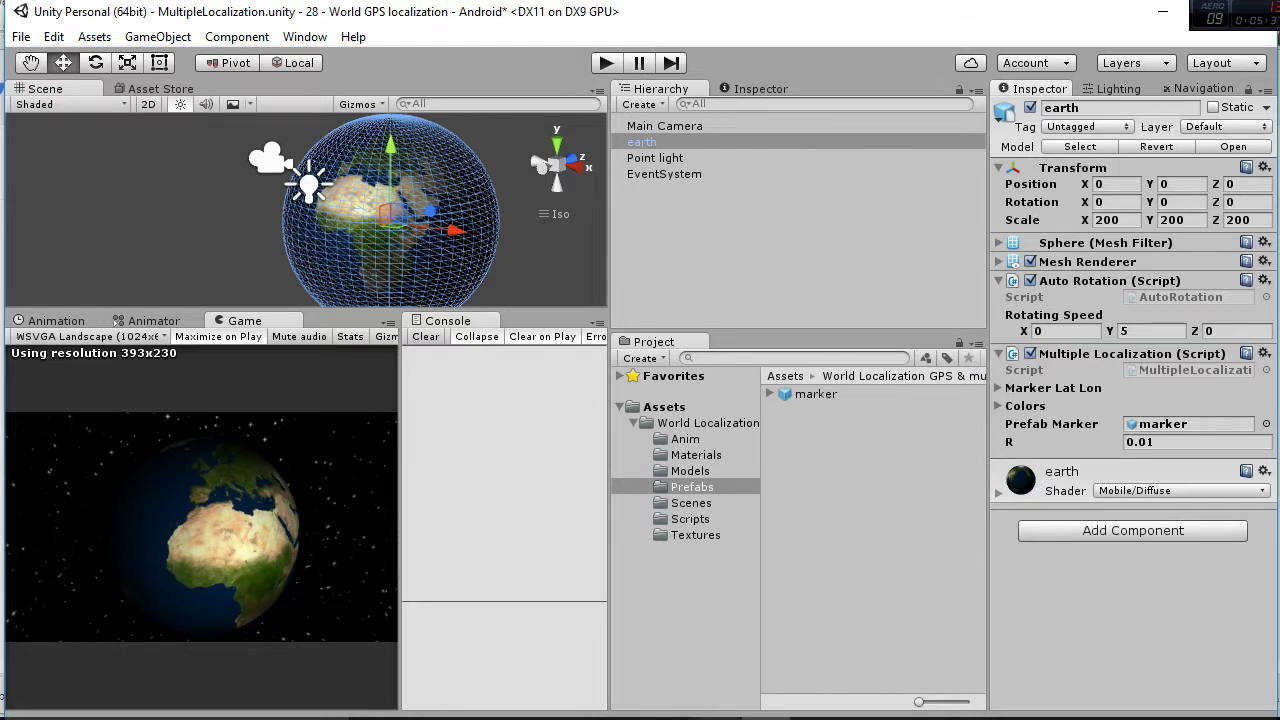
Step: Bring MonoDevelop forward, restore it to a smaller window, and return to Unity
left_click(720, 655)
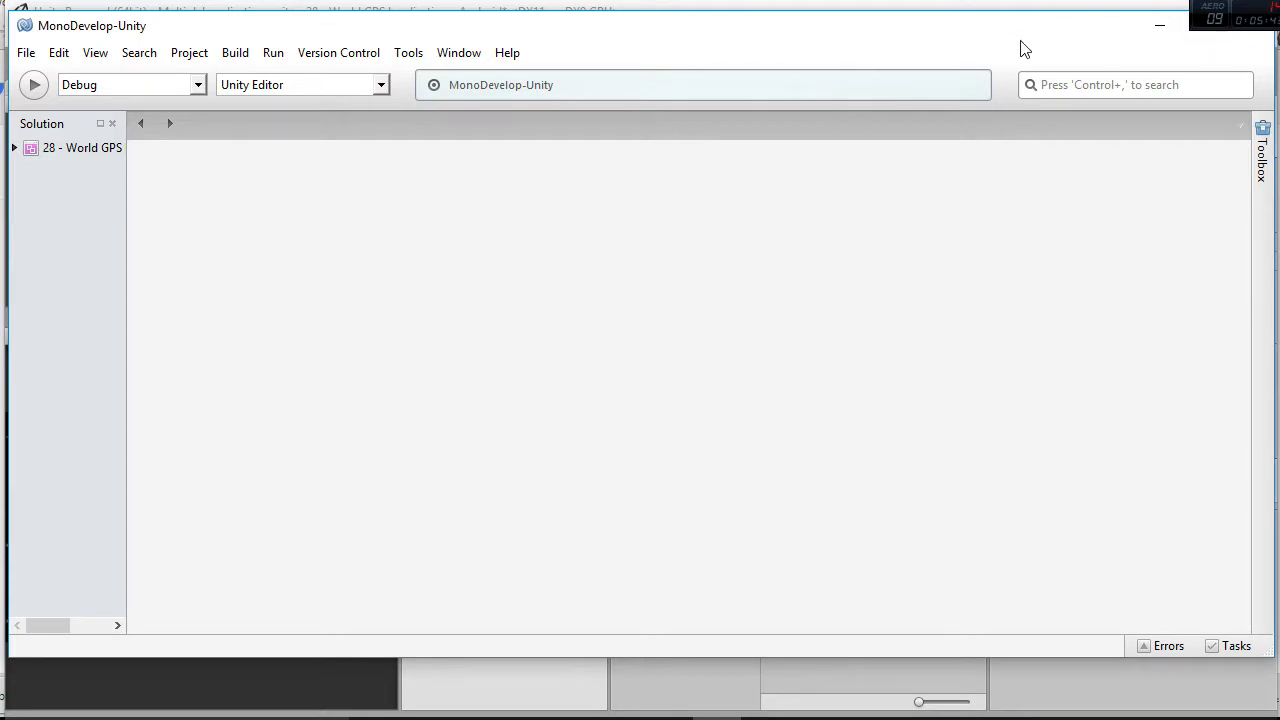
left_click_drag(1023, 35, 1040, 101)
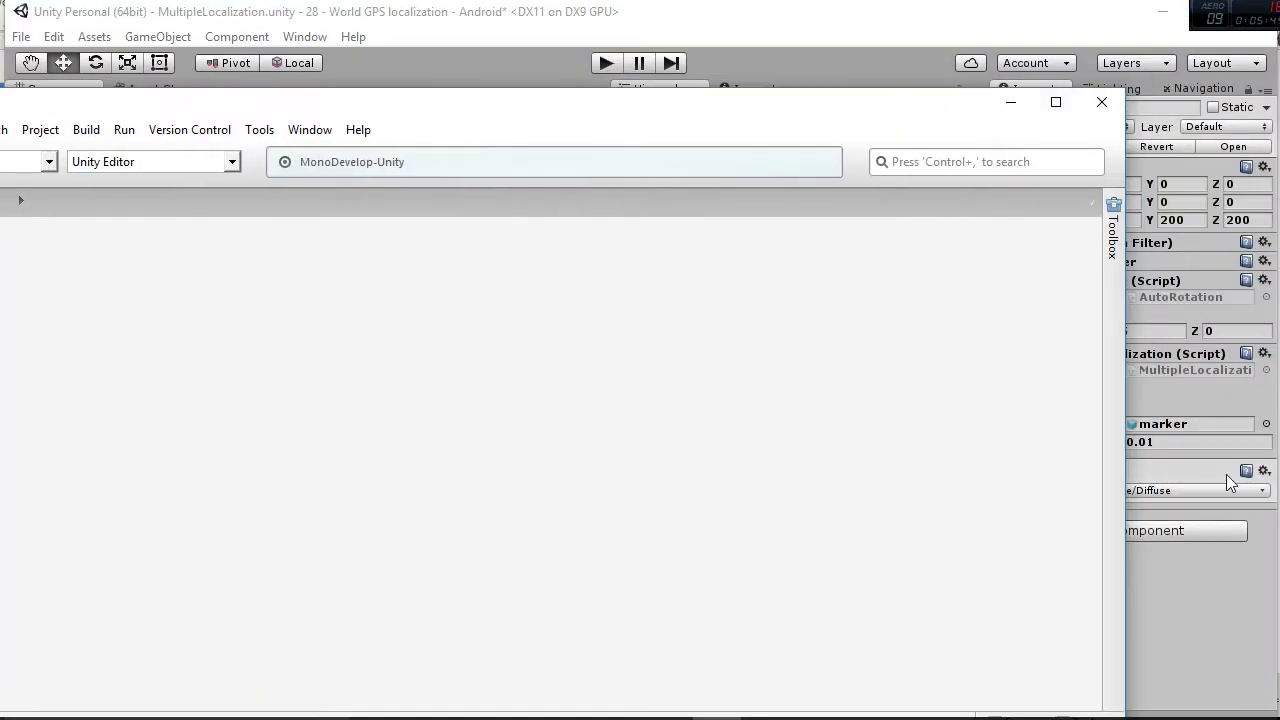
left_click(1094, 14)
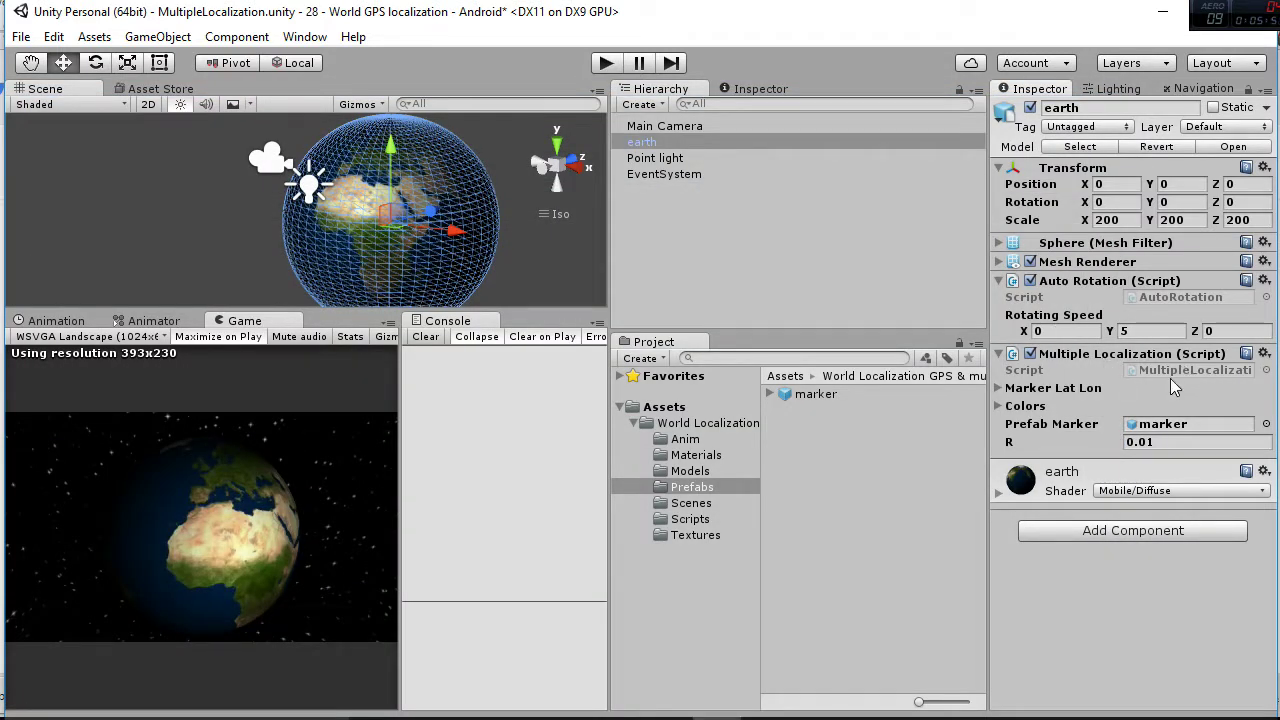
Step: Browse the Scripts and Textures folders, inspecting earth_texture_2016 and the starSkybox sprite
left_click(716, 516)
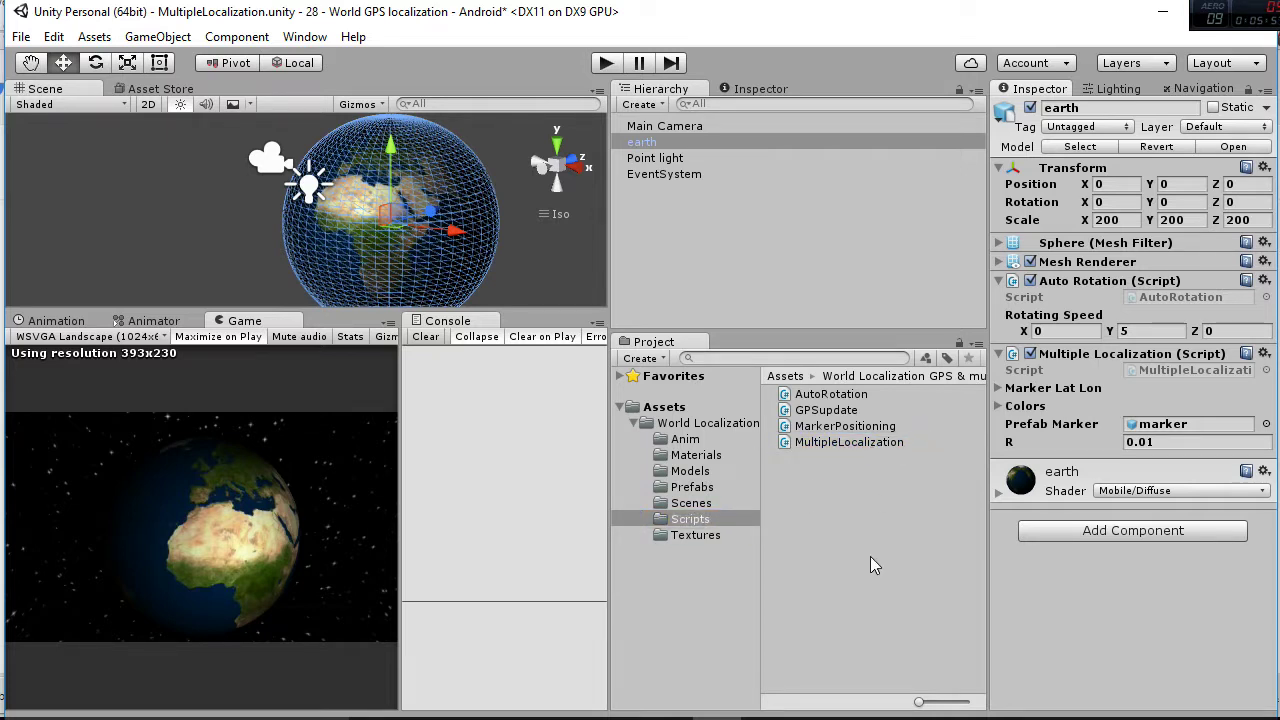
left_click(848, 446)
left_click(698, 534)
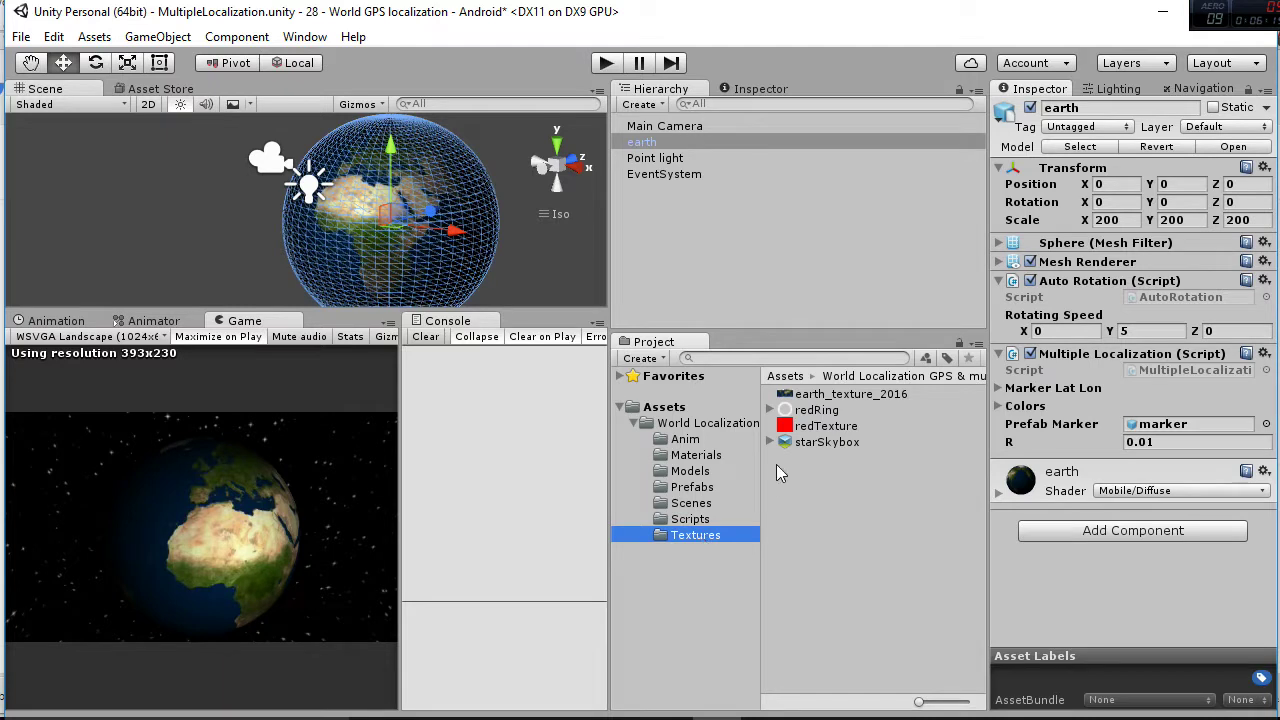
left_click(822, 394)
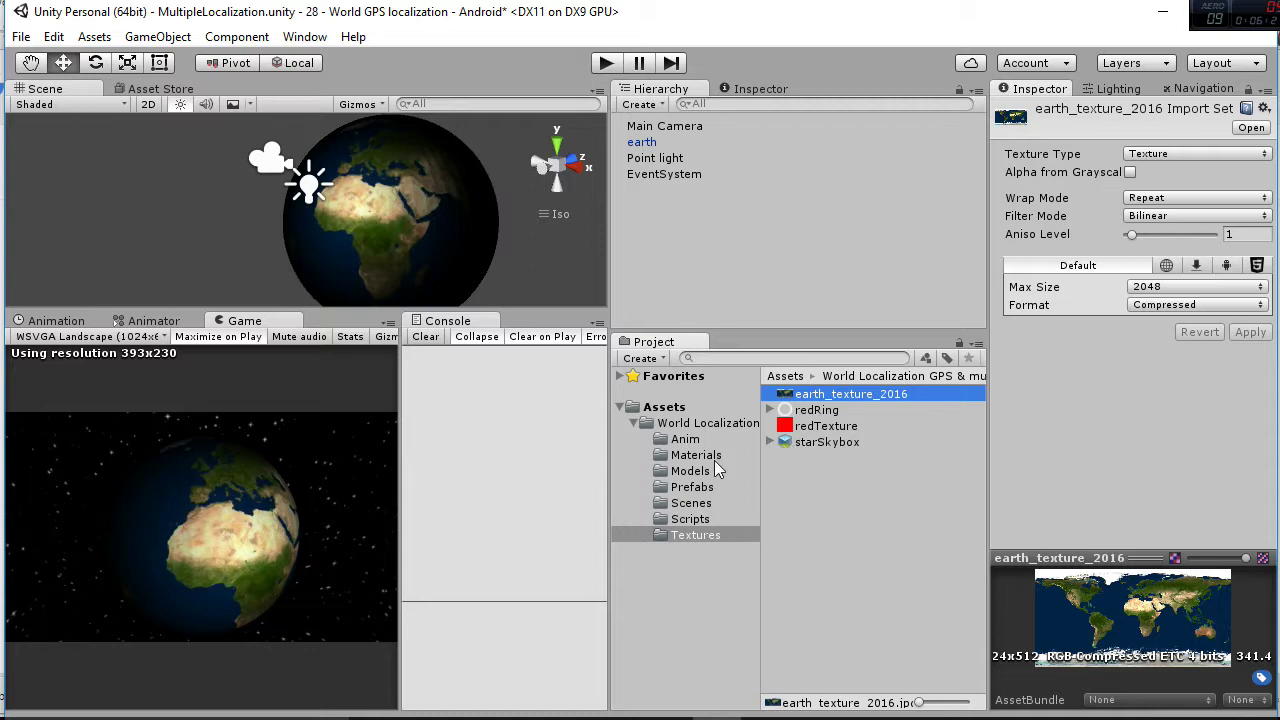
left_click(770, 442)
left_click(814, 458)
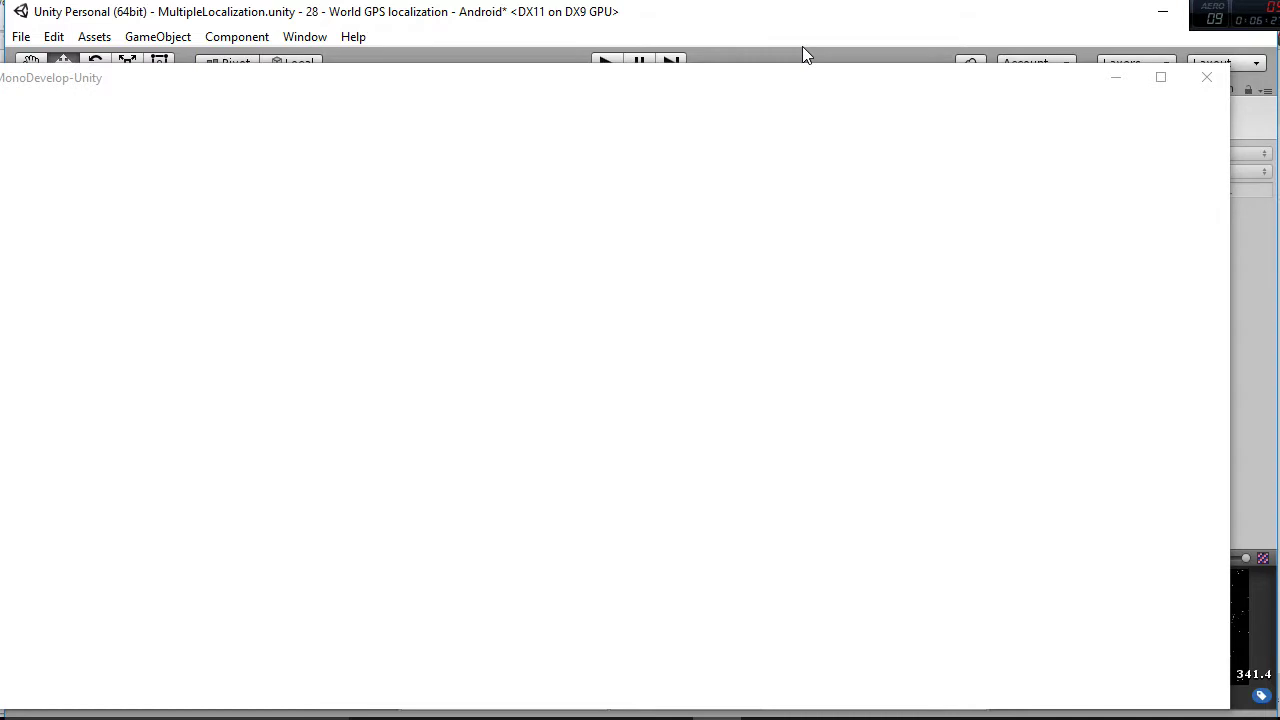
Step: Return to Unity and drag the unresponsive MonoDevelop window out of the way
left_click(1050, 32)
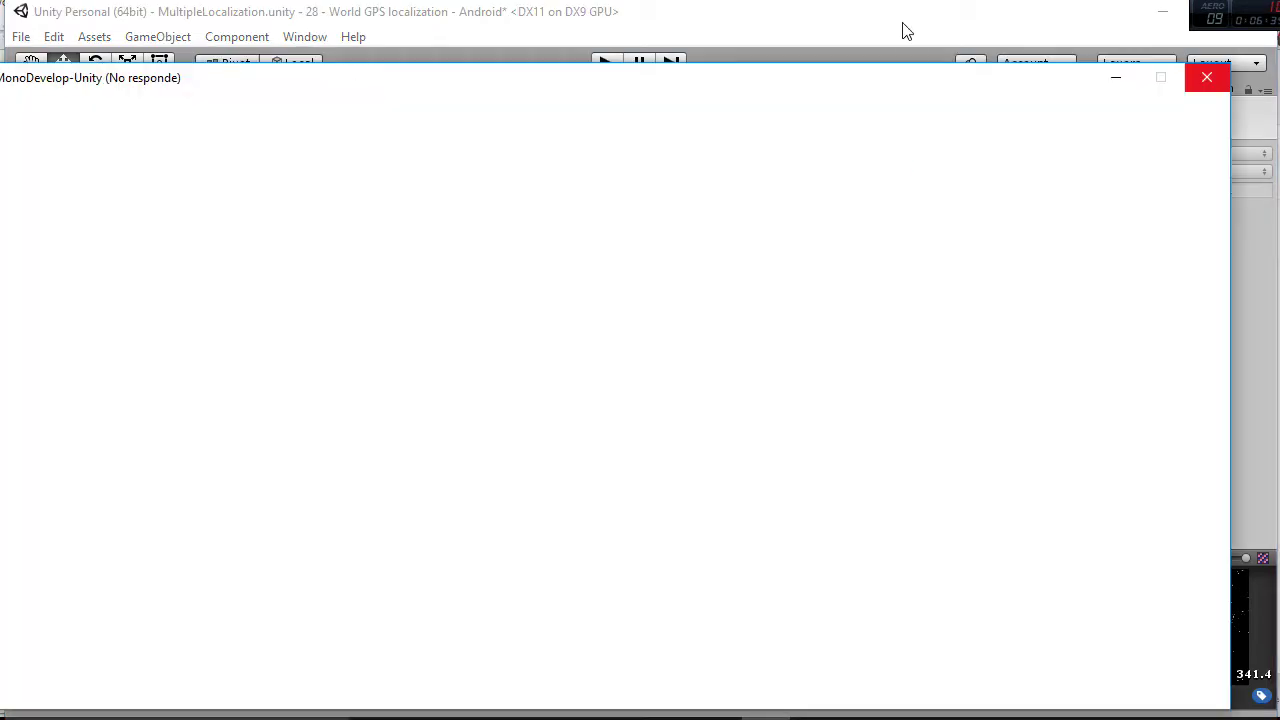
left_click_drag(611, 80, 651, 22)
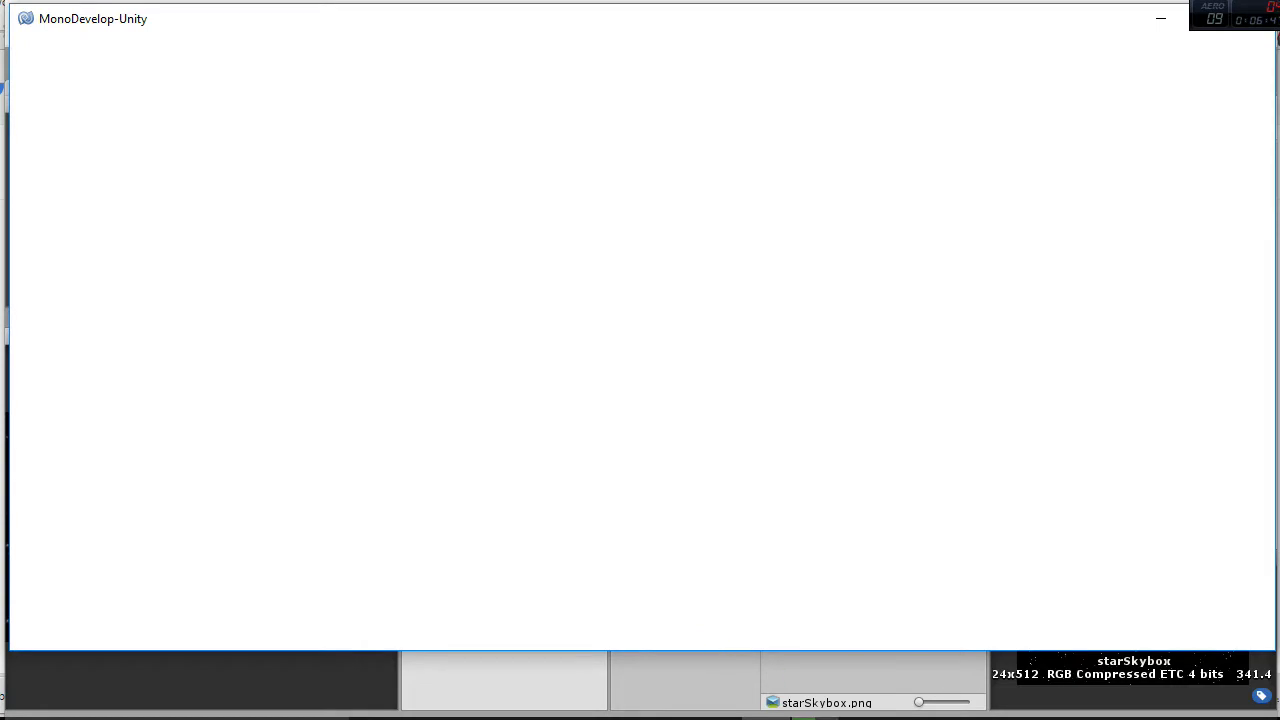
mouse_move(716, 718)
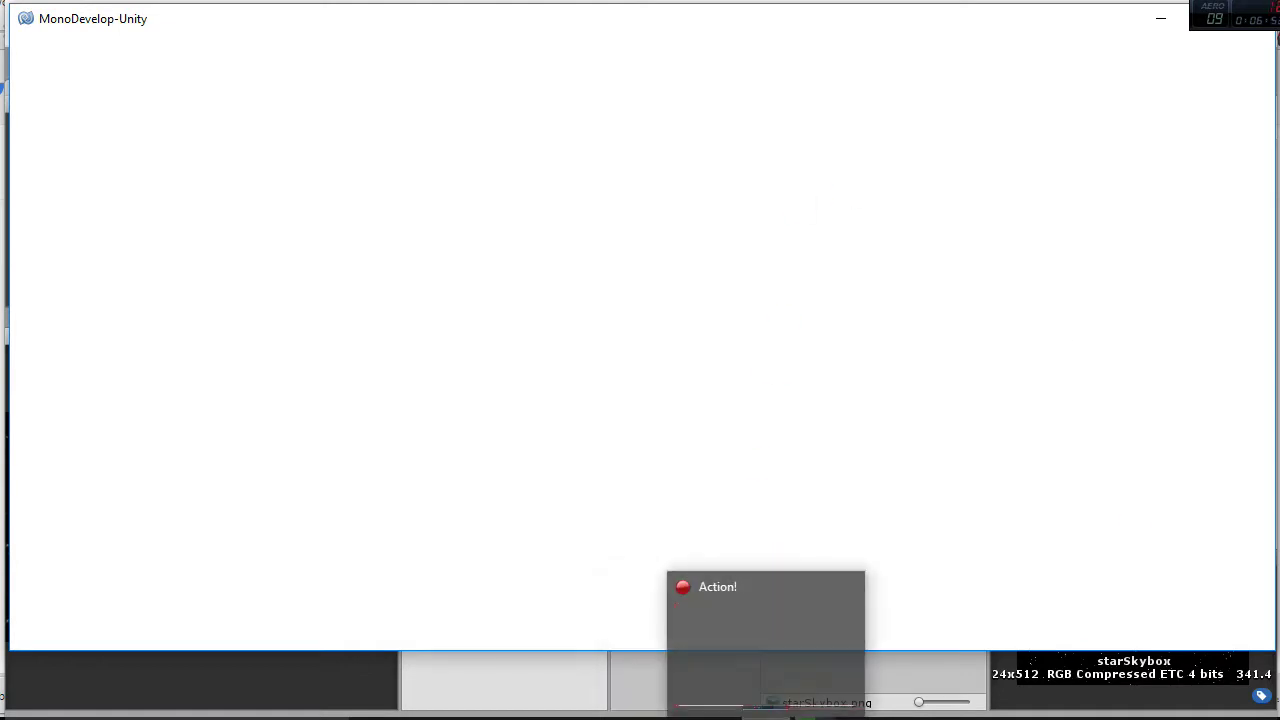
Step: Open the GPSlocalization scene from the Scenes folder, choosing Don't Save for MultipleLocalization
left_click(720, 717)
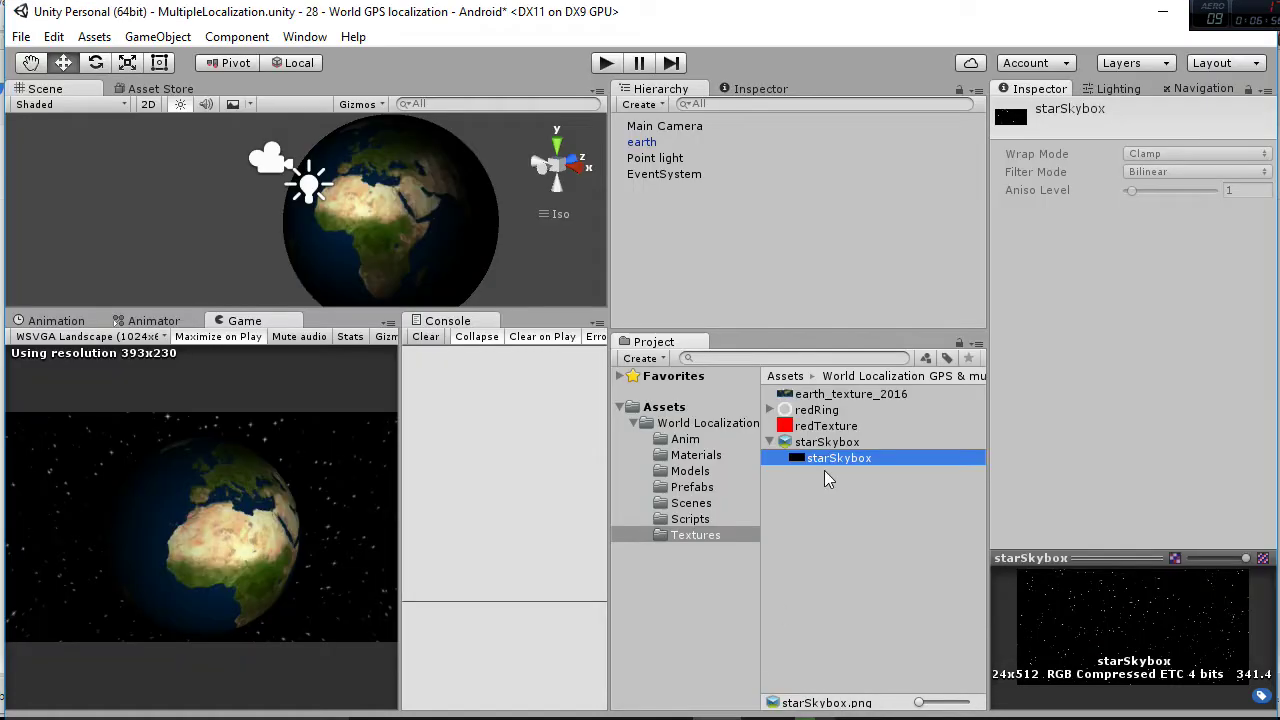
left_click(712, 503)
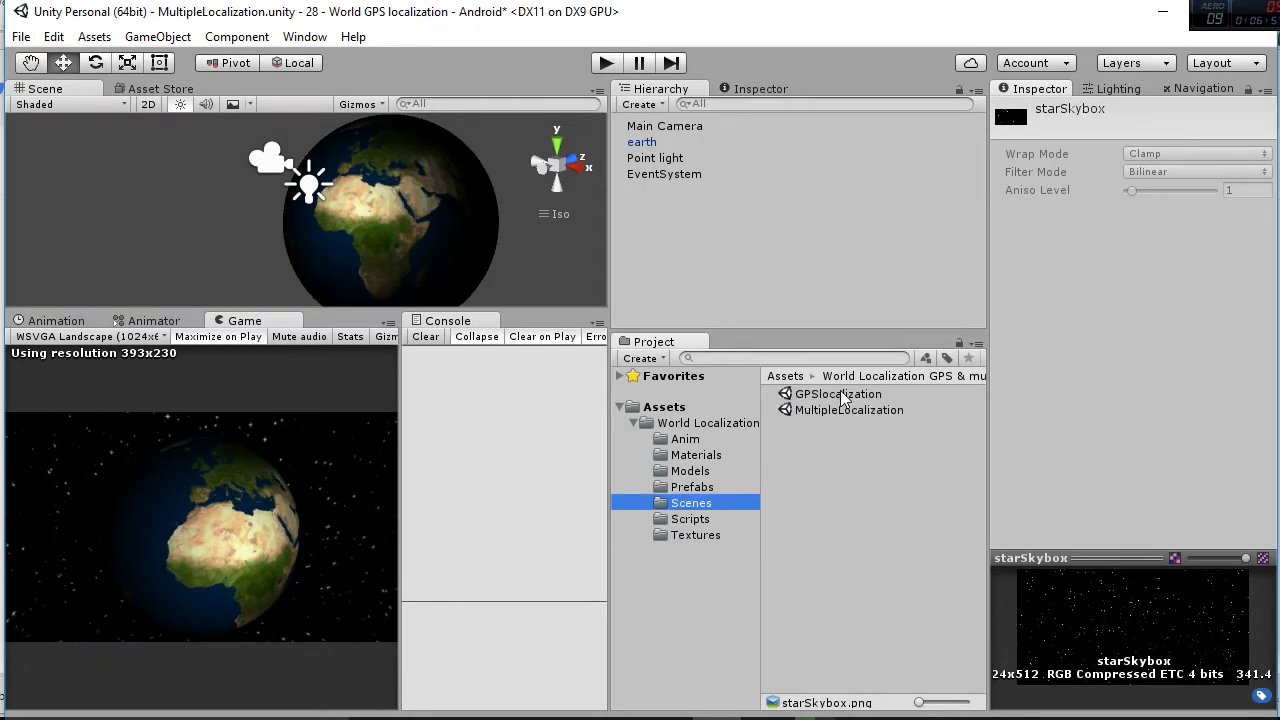
double_click(845, 395)
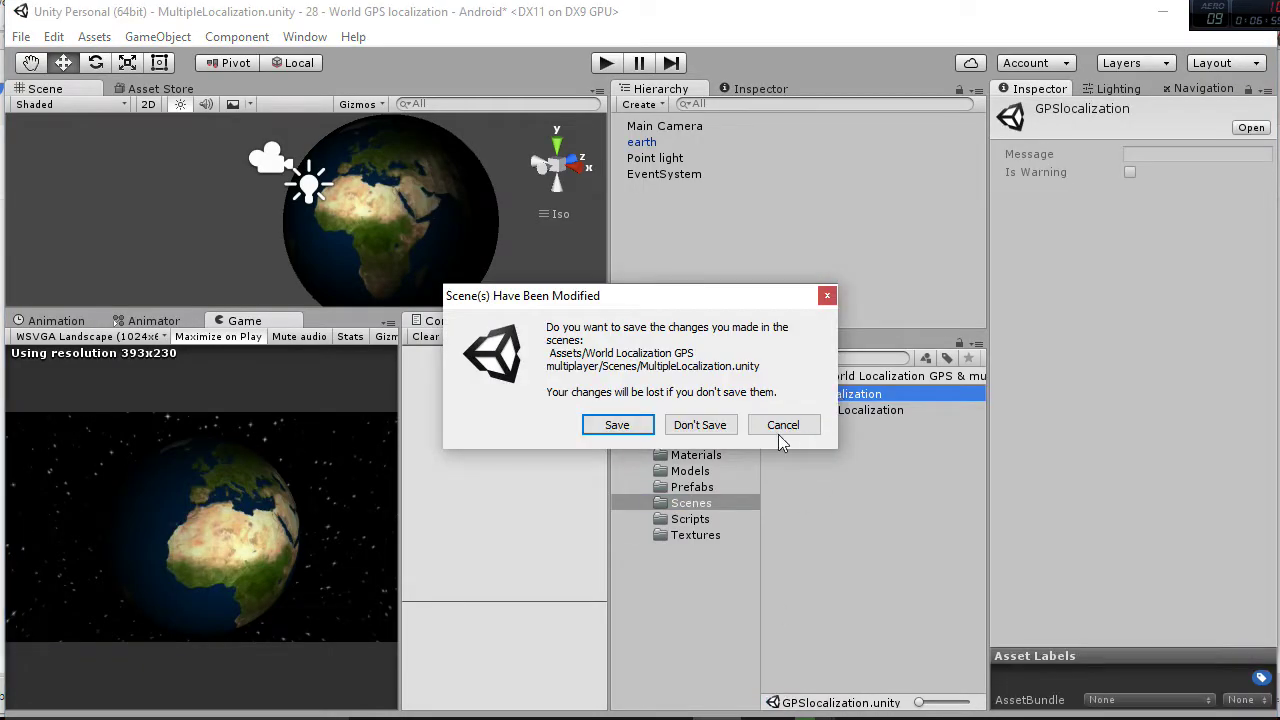
left_click(700, 425)
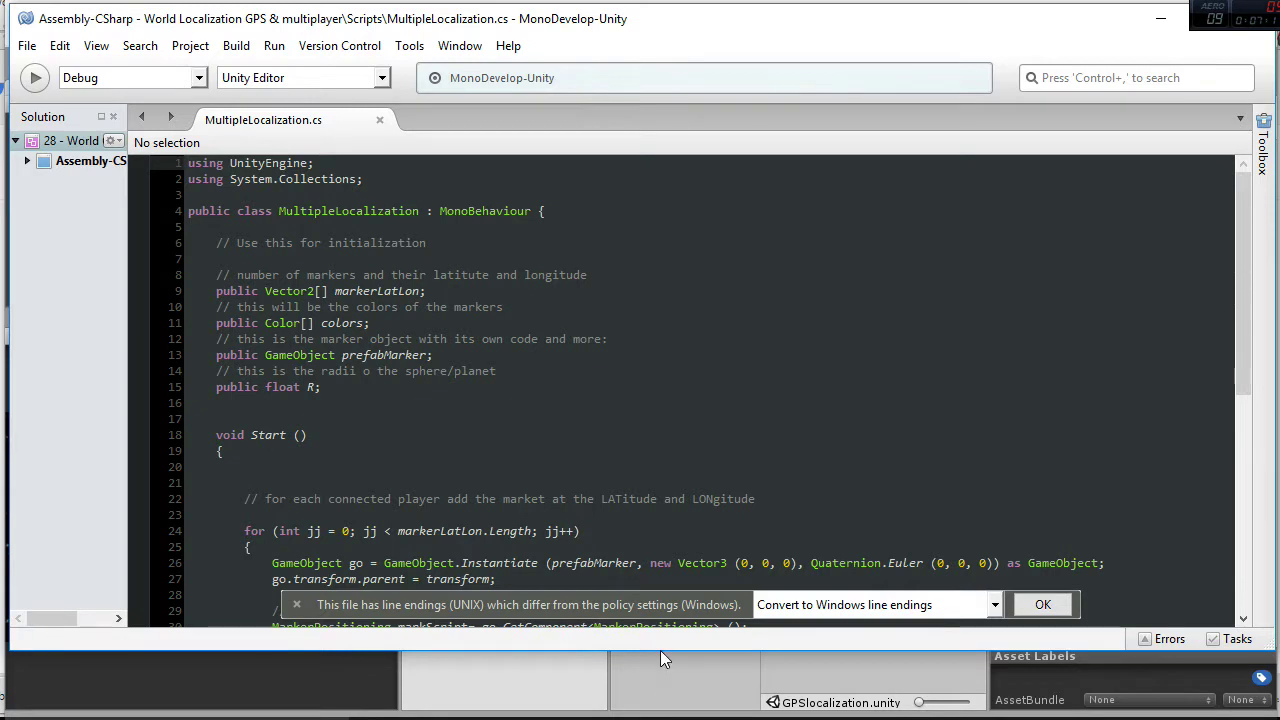
Step: Enlarge the code editor and review MultipleLocalization's public field declarations on lines 8–14
double_click(662, 651)
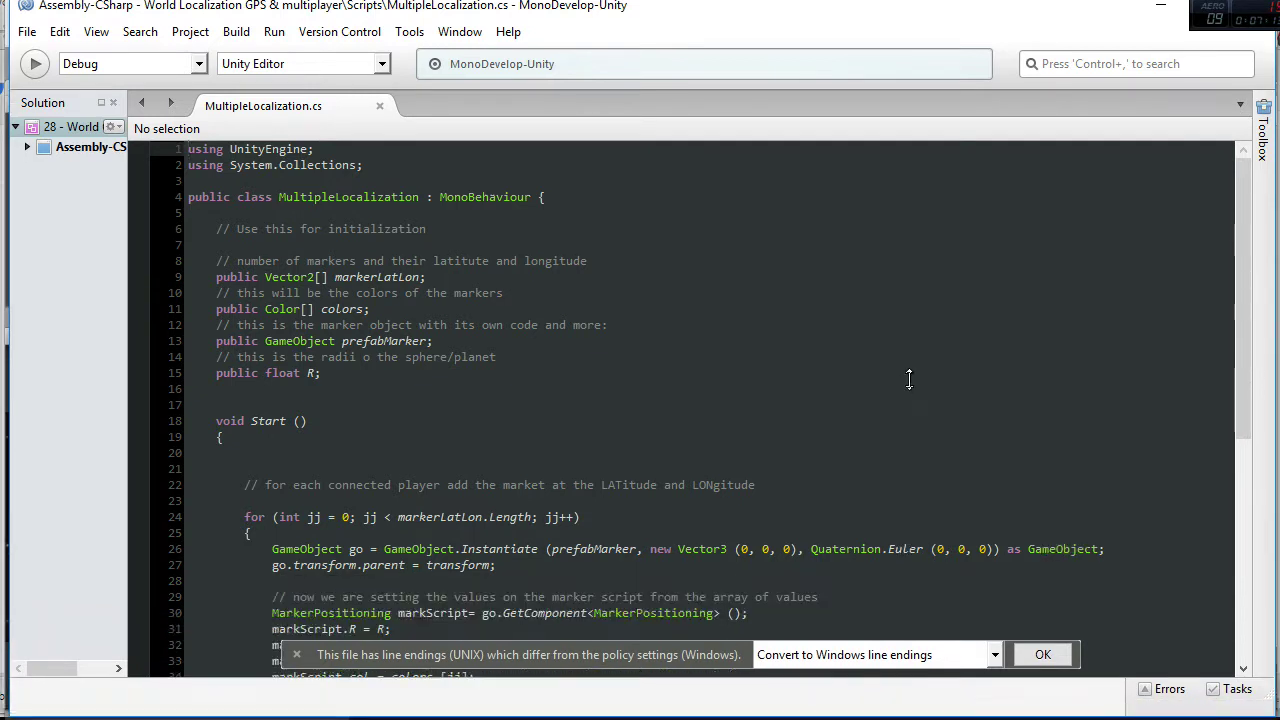
left_click(908, 378)
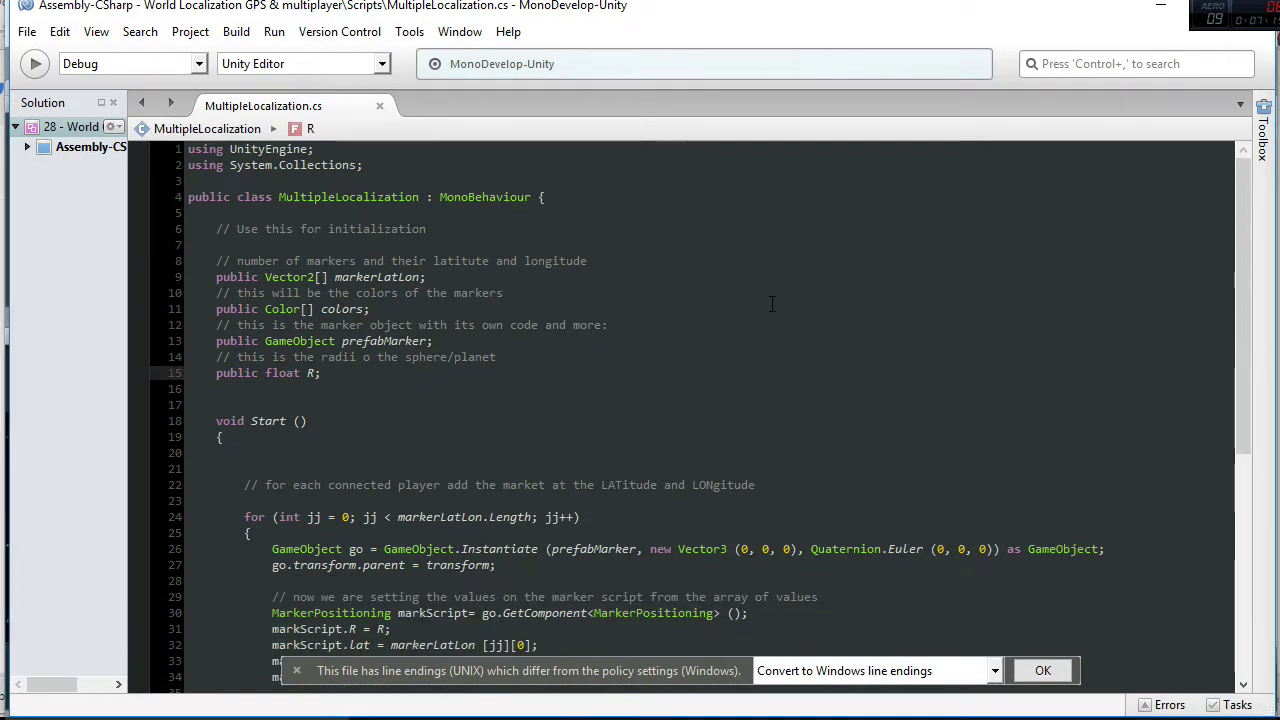
scroll(771, 303, "down", 3)
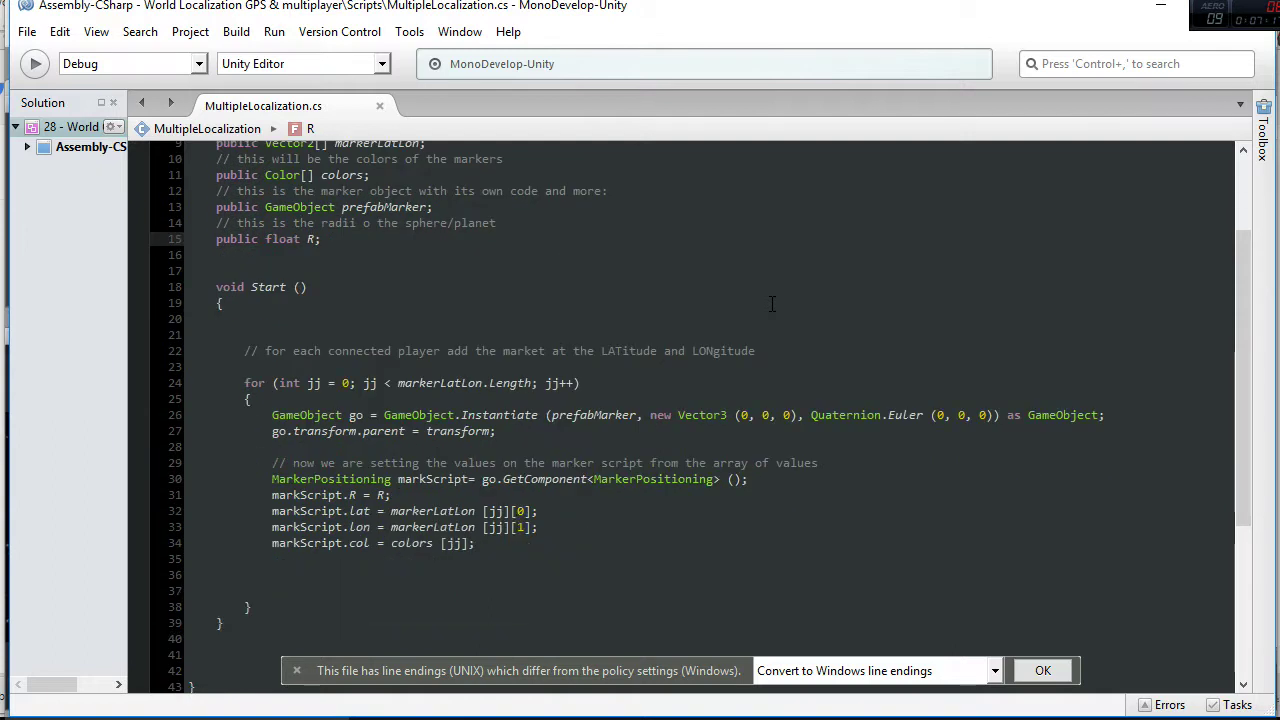
scroll(771, 303, "up", 3)
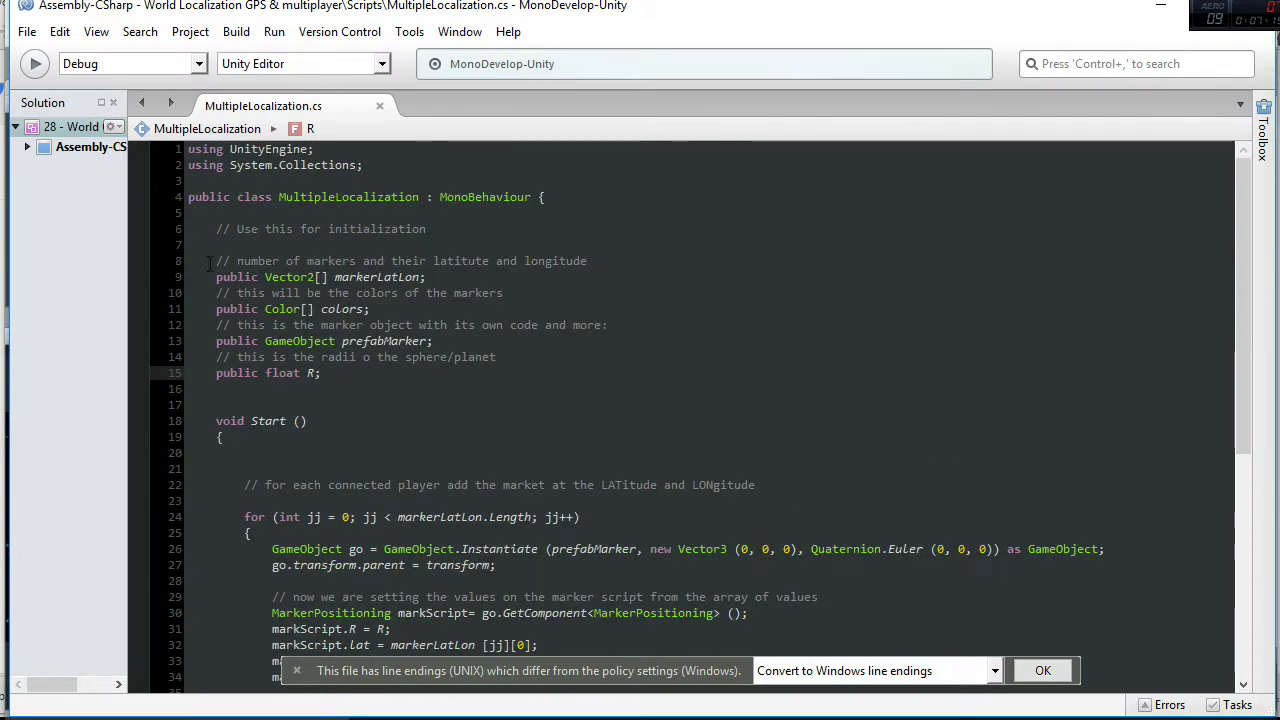
left_click_drag(210, 263, 610, 357)
scroll(537, 418, "down", 2)
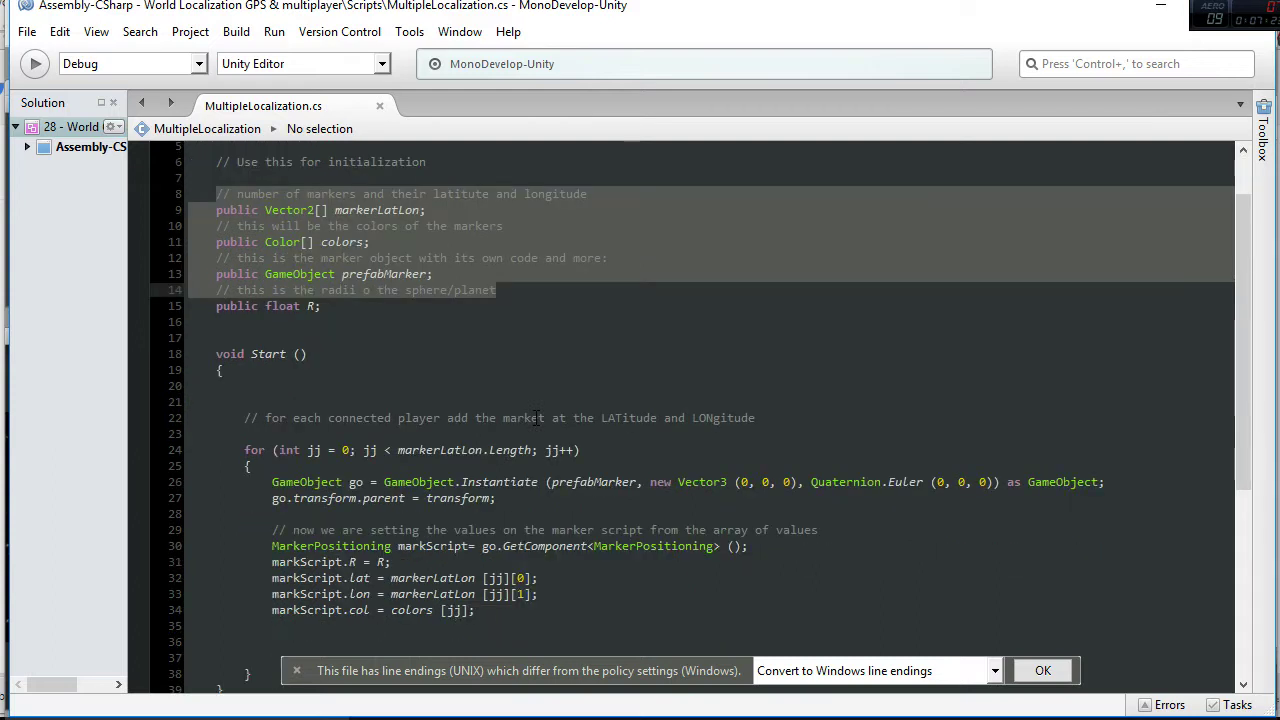
scroll(537, 418, "down", 2)
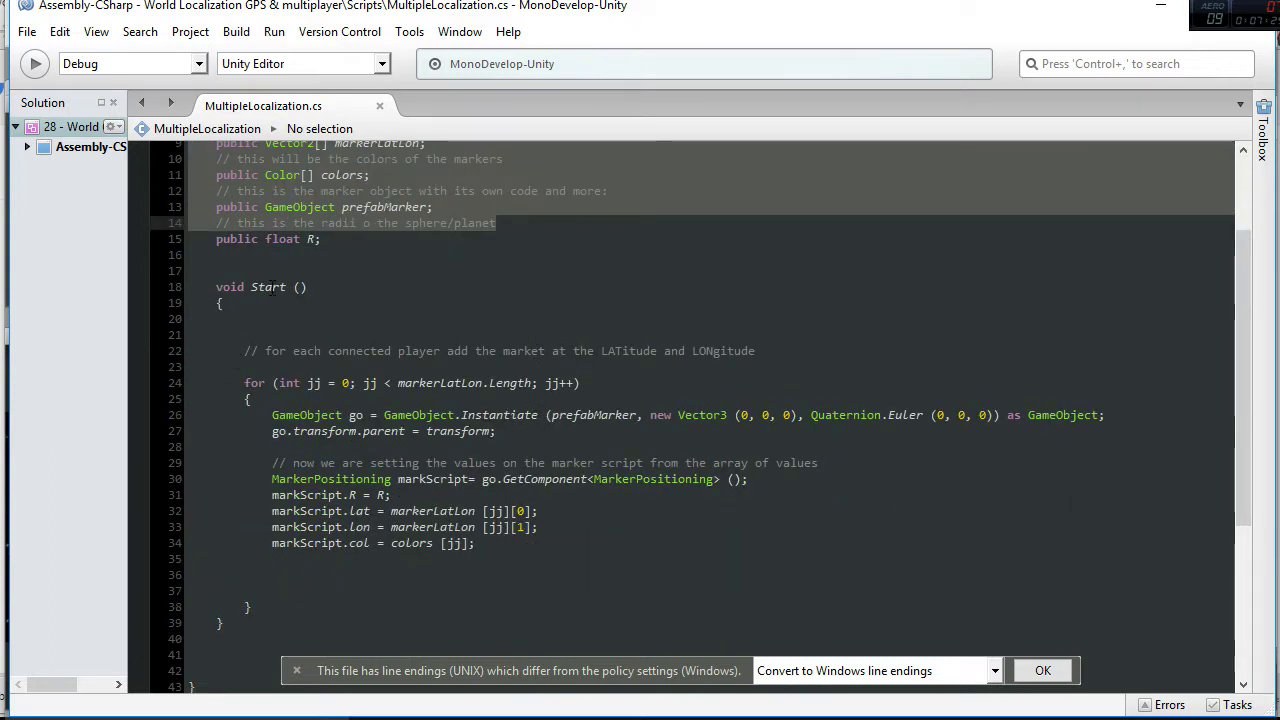
scroll(322, 300, "down", 2)
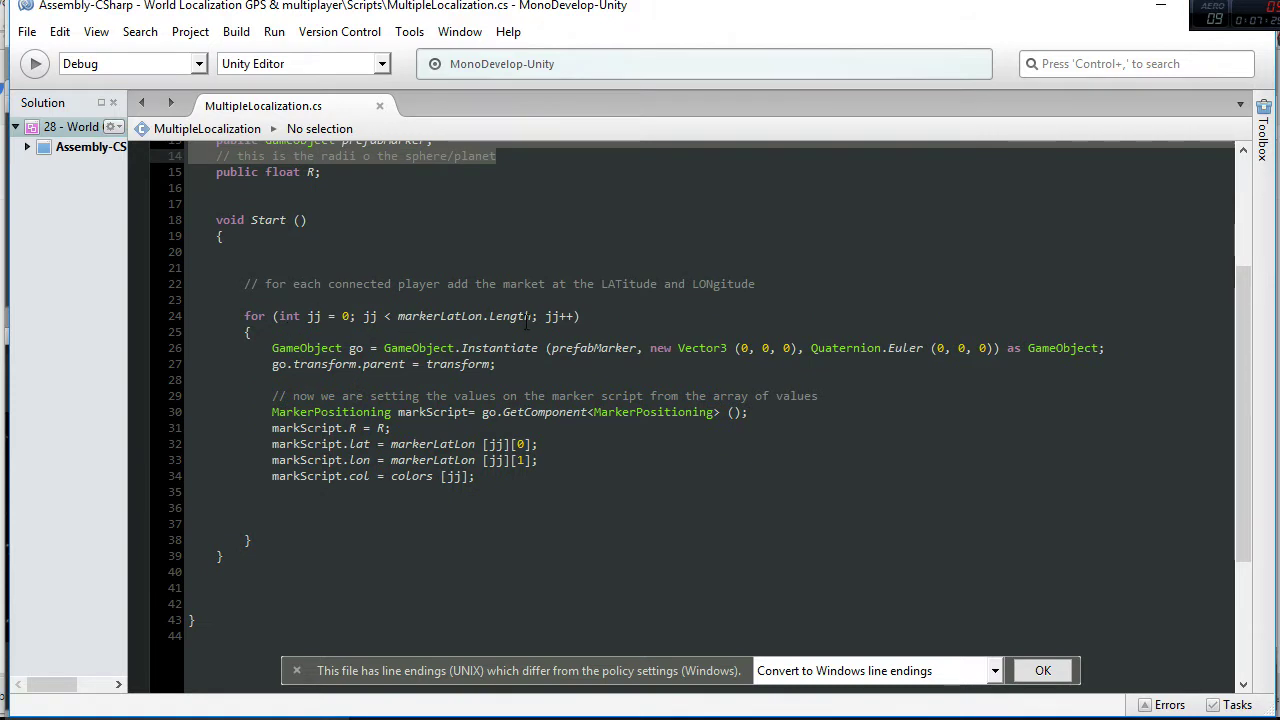
scroll(527, 321, "up", 4)
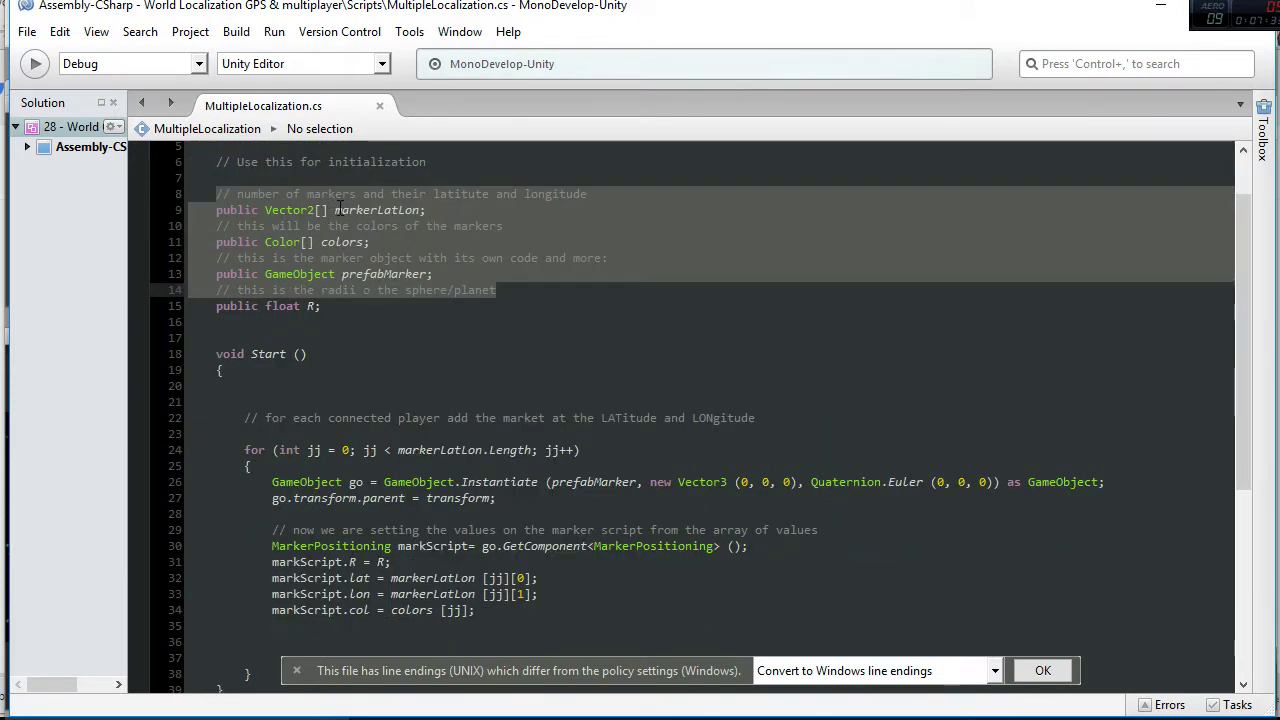
Step: Walk through the markerLatLon loop lines 26–34 creating markers and setting their values, then return to Unity
left_click(375, 209)
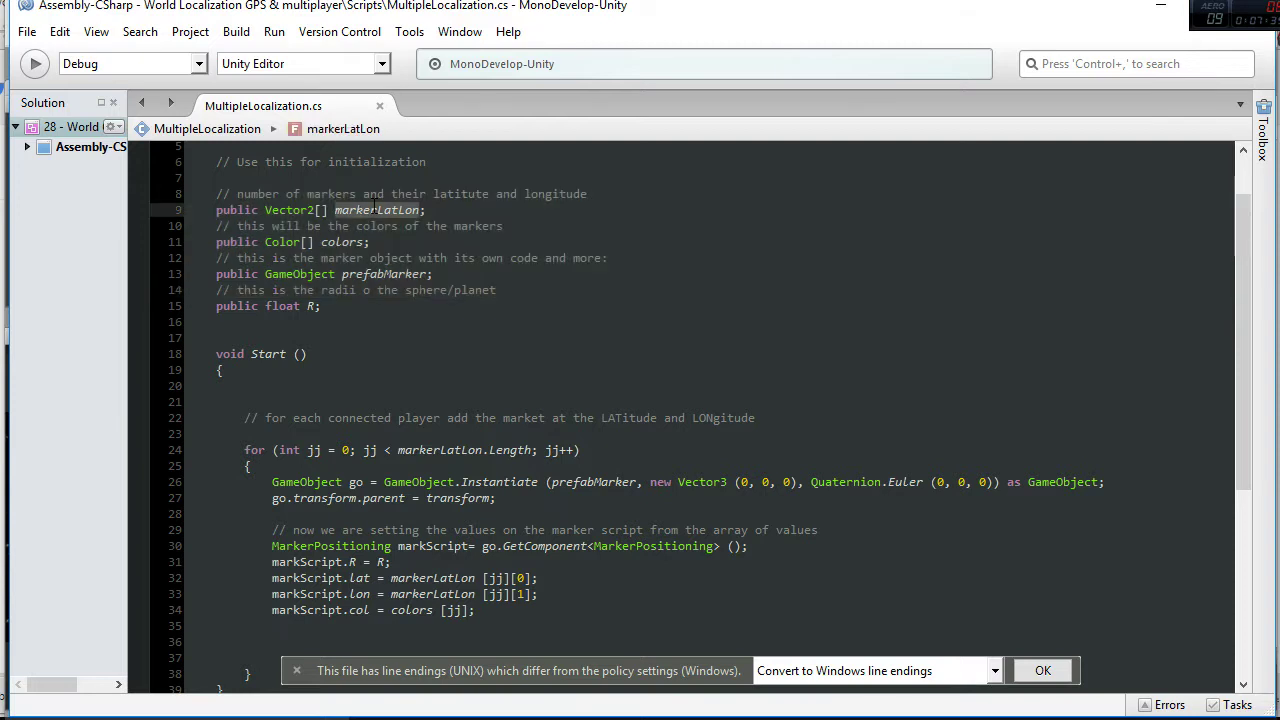
scroll(636, 416, "down", 2)
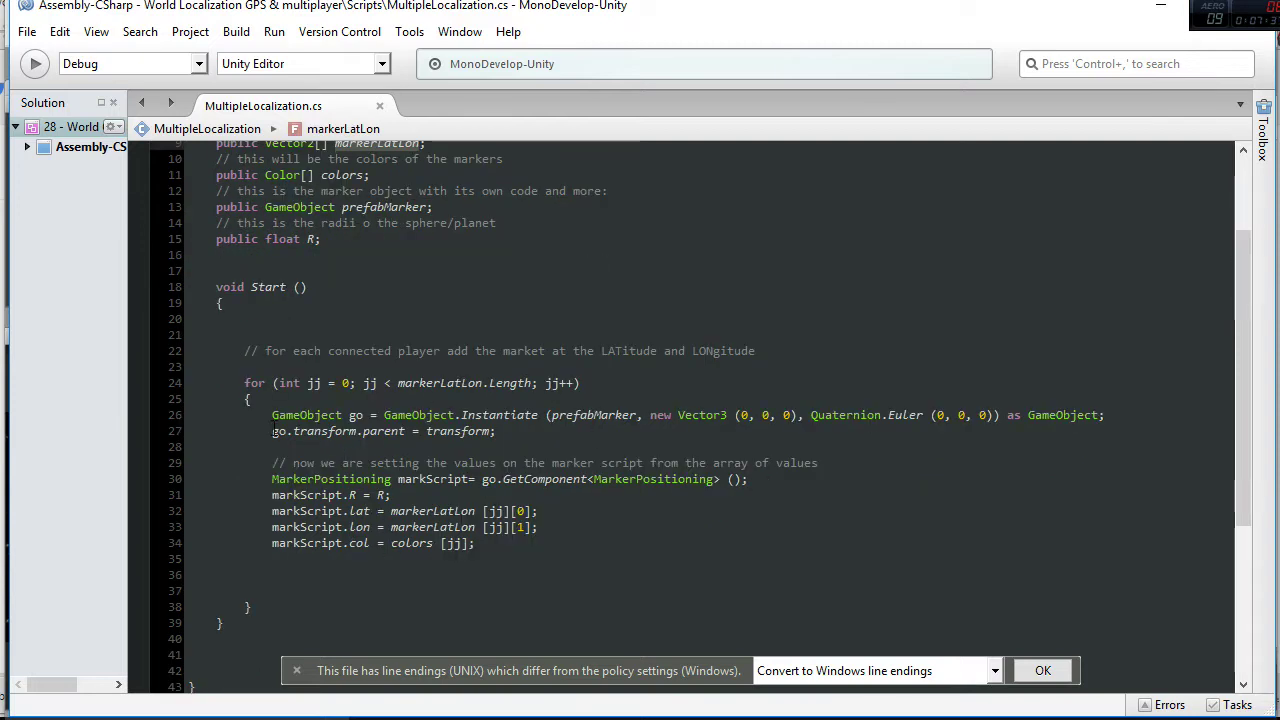
left_click_drag(190, 416, 508, 433)
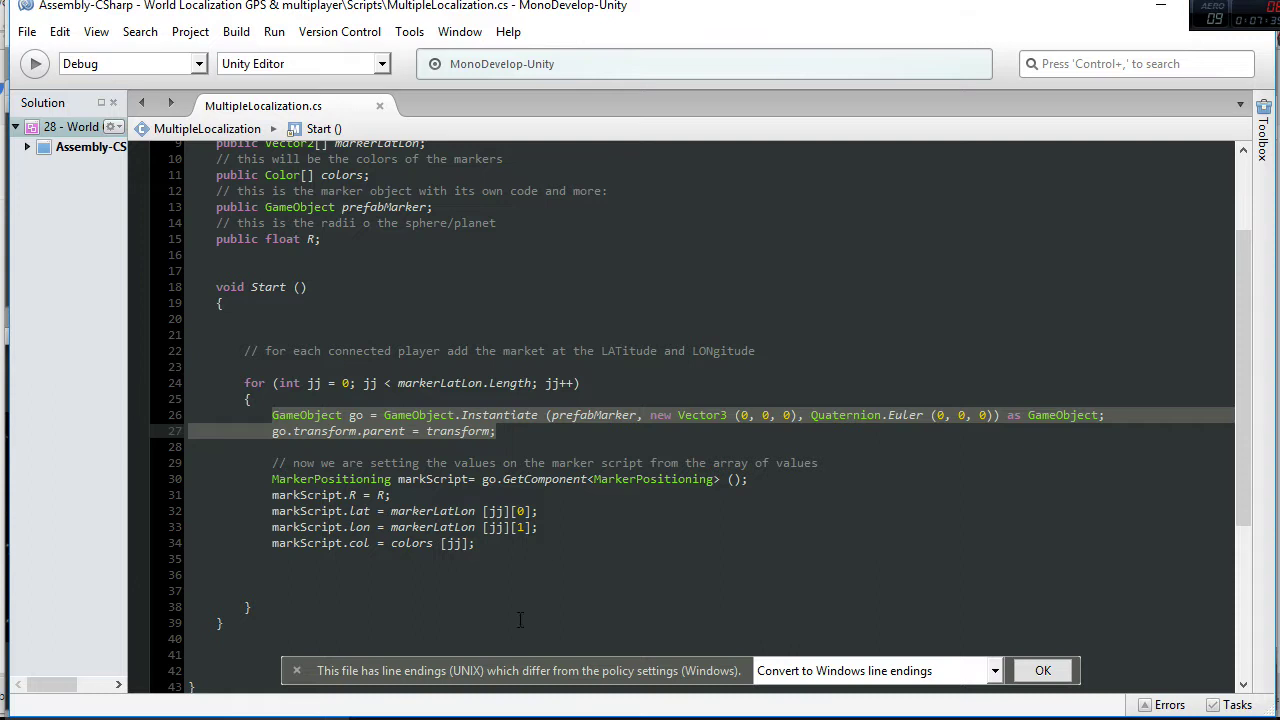
left_click_drag(477, 543, 244, 495)
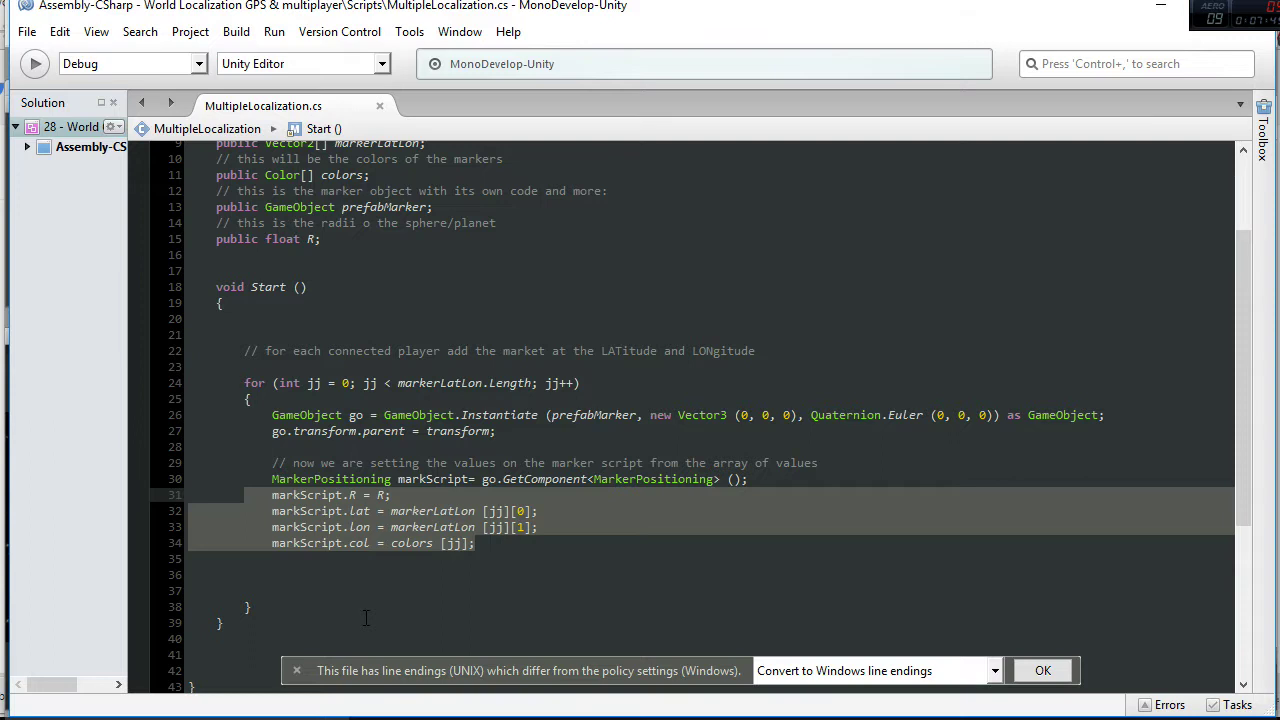
left_click(436, 592)
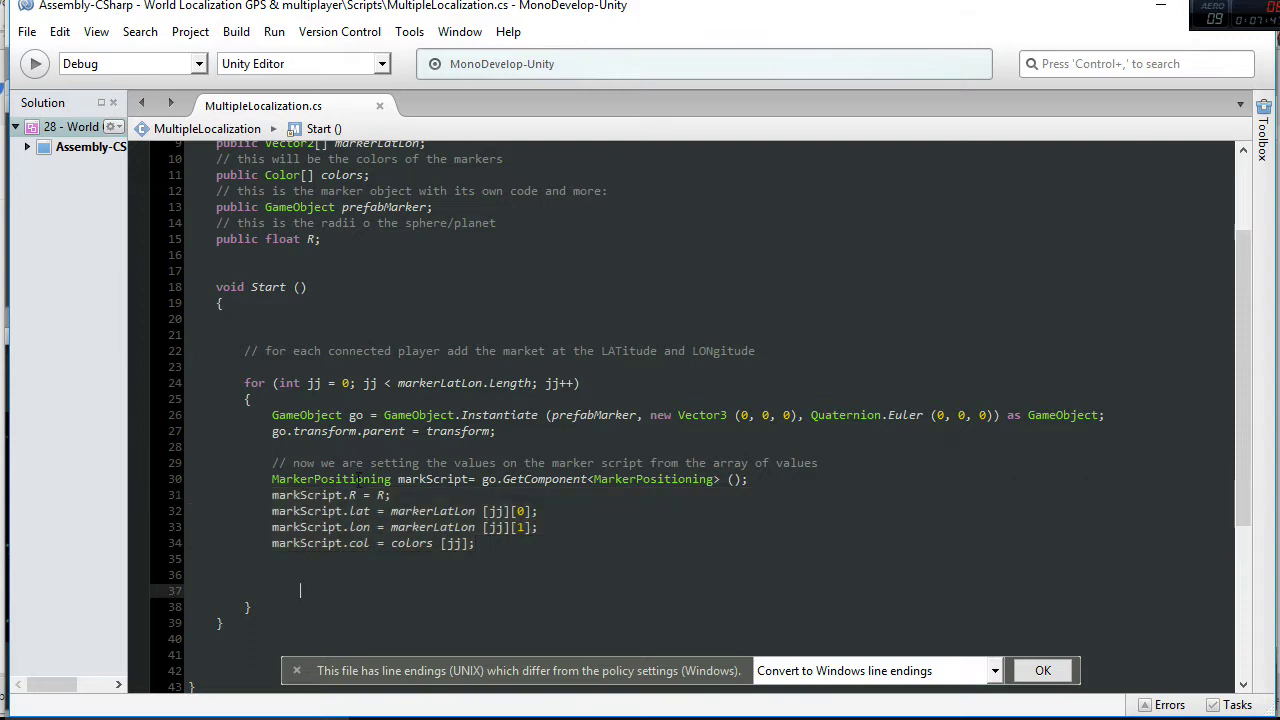
left_click(360, 479)
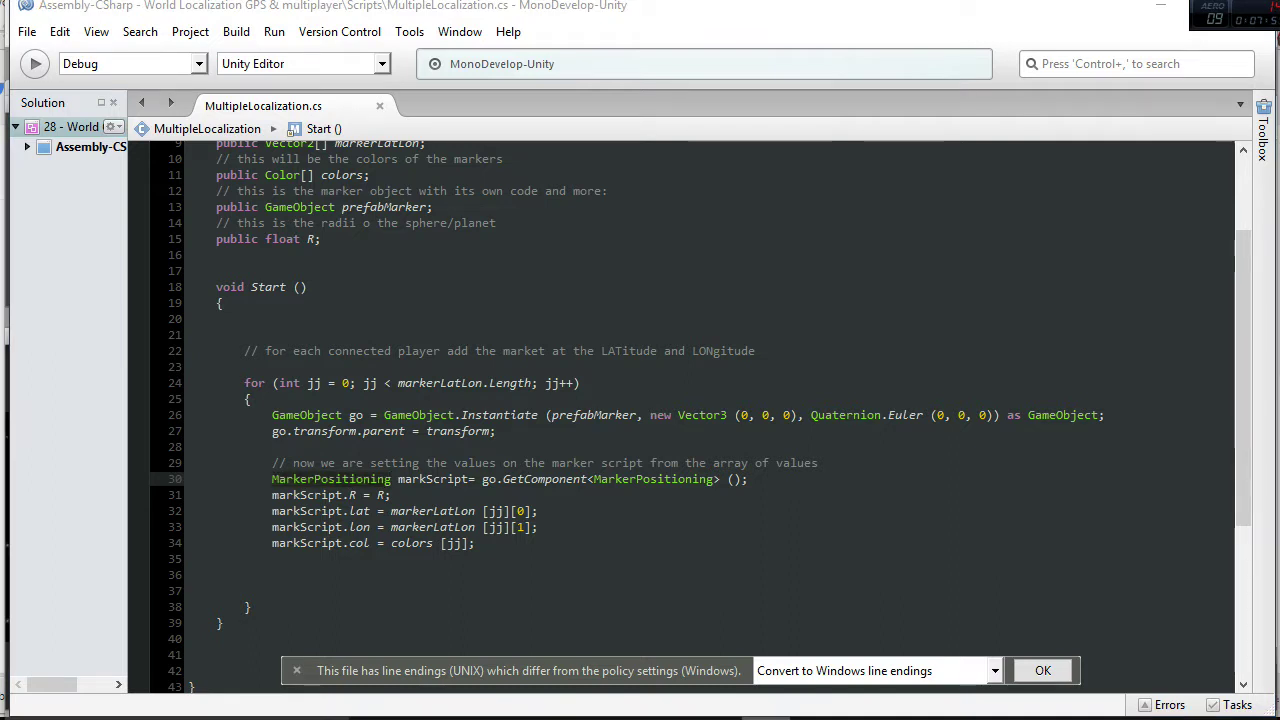
key("alt+Tab")
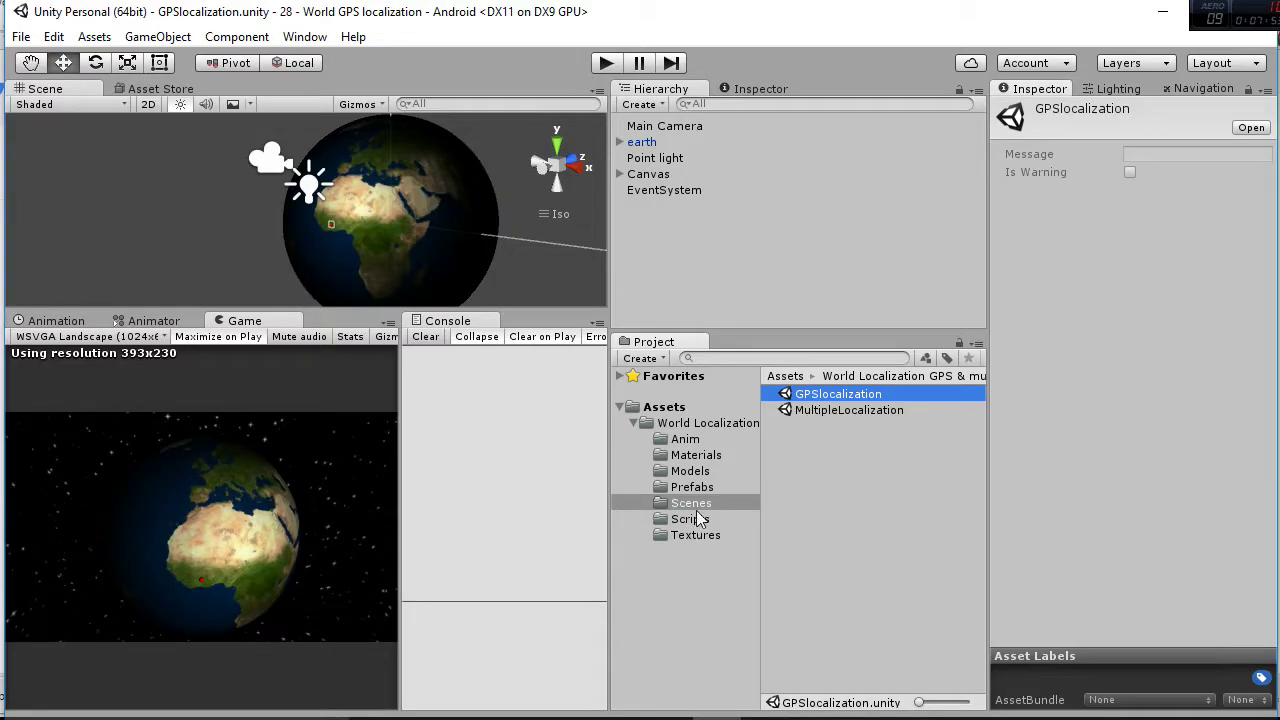
Step: Preview the MarkerPositioning script, then inspect the marker prefab's components and its Img field
left_click(704, 518)
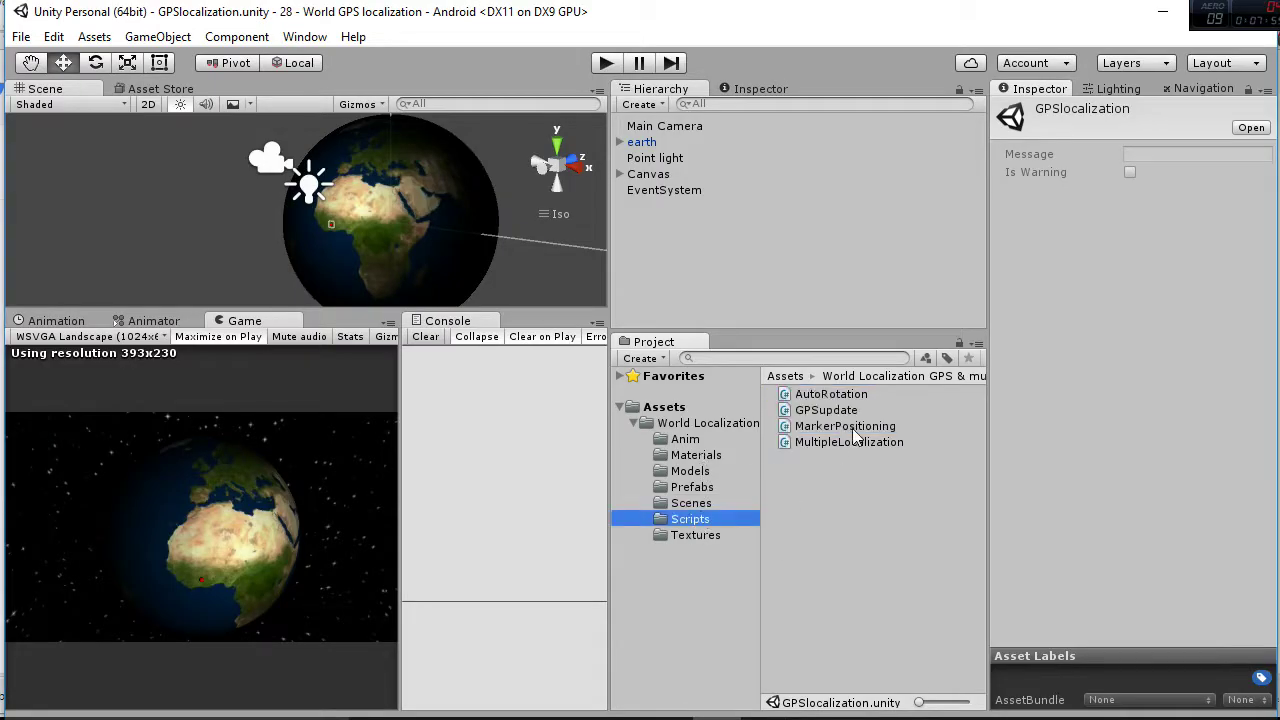
left_click(855, 427)
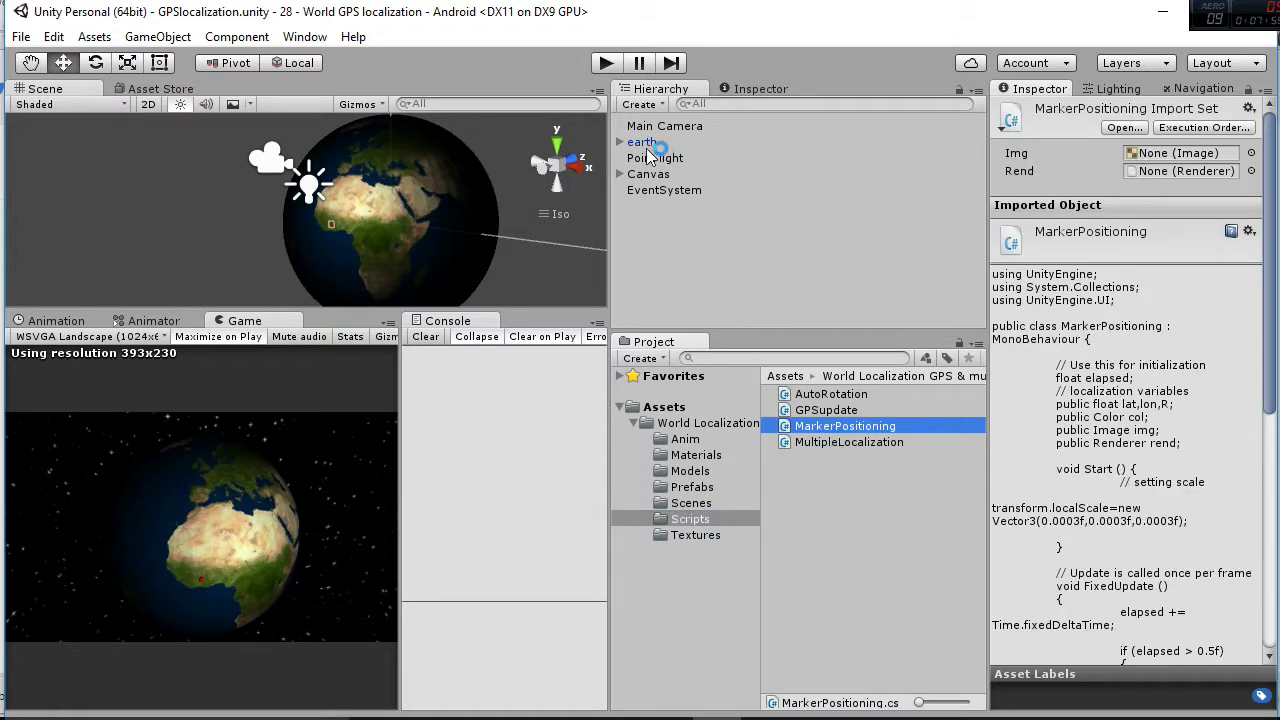
left_click(692, 487)
left_click(828, 396)
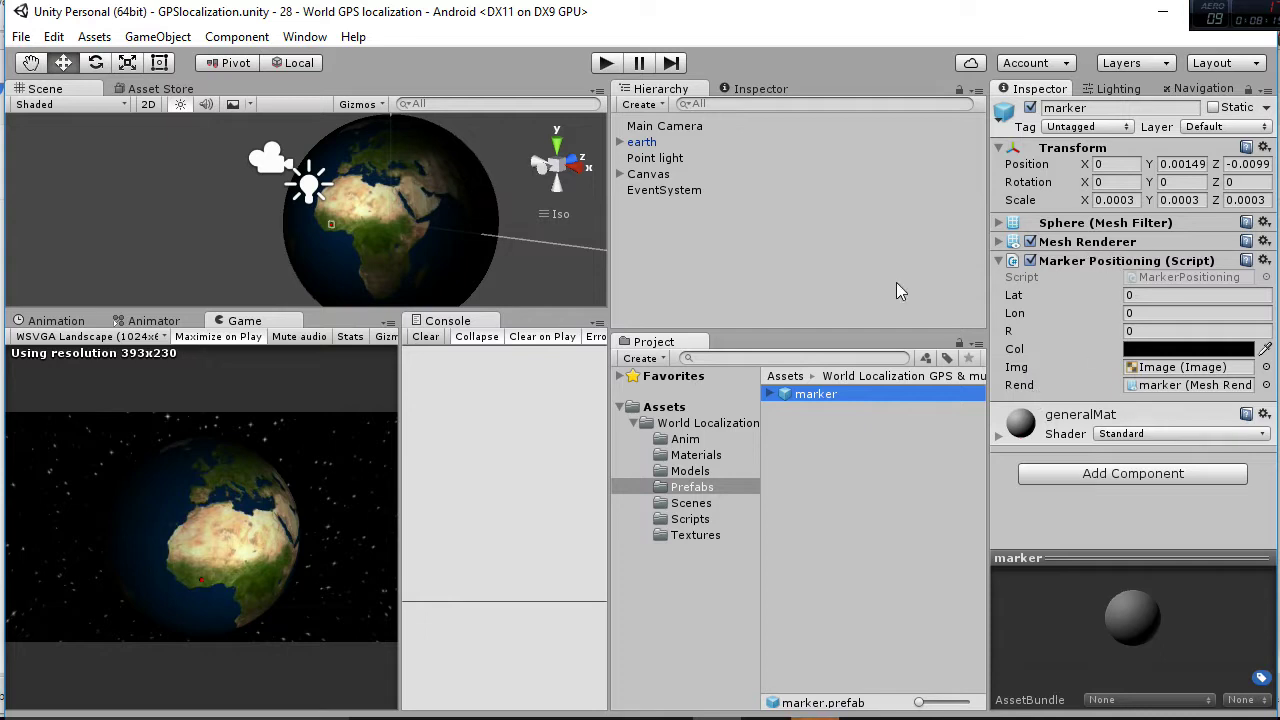
left_click(772, 395)
left_click(771, 394)
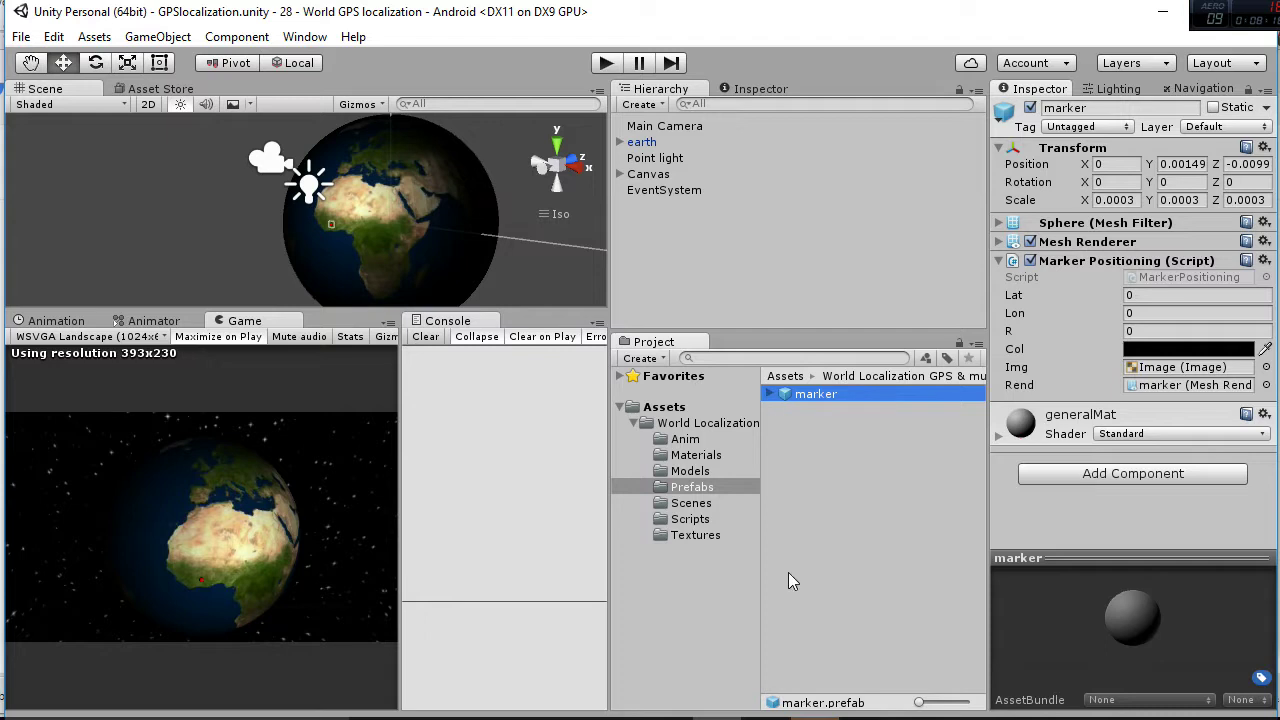
left_click(1167, 368)
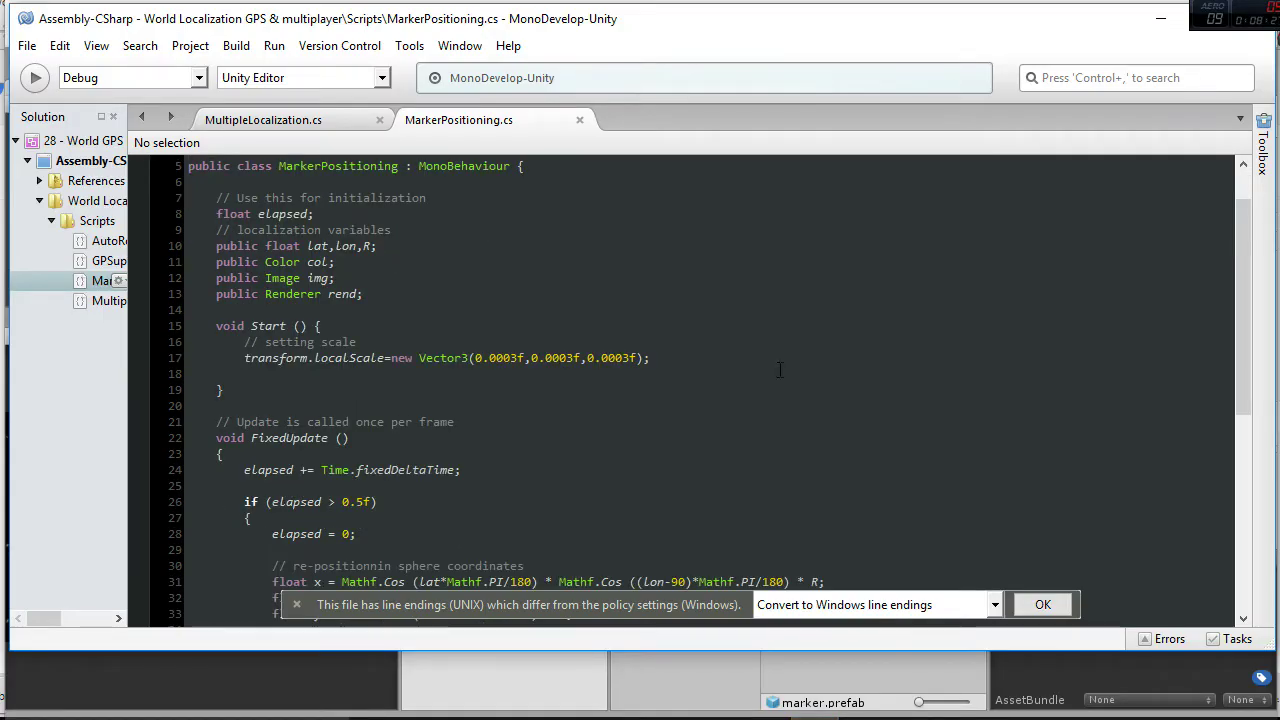
Step: Compare where MultipleLocalization.cs assigns each marker's Lat with the MarkerPositioning.cs code
left_click(306, 120)
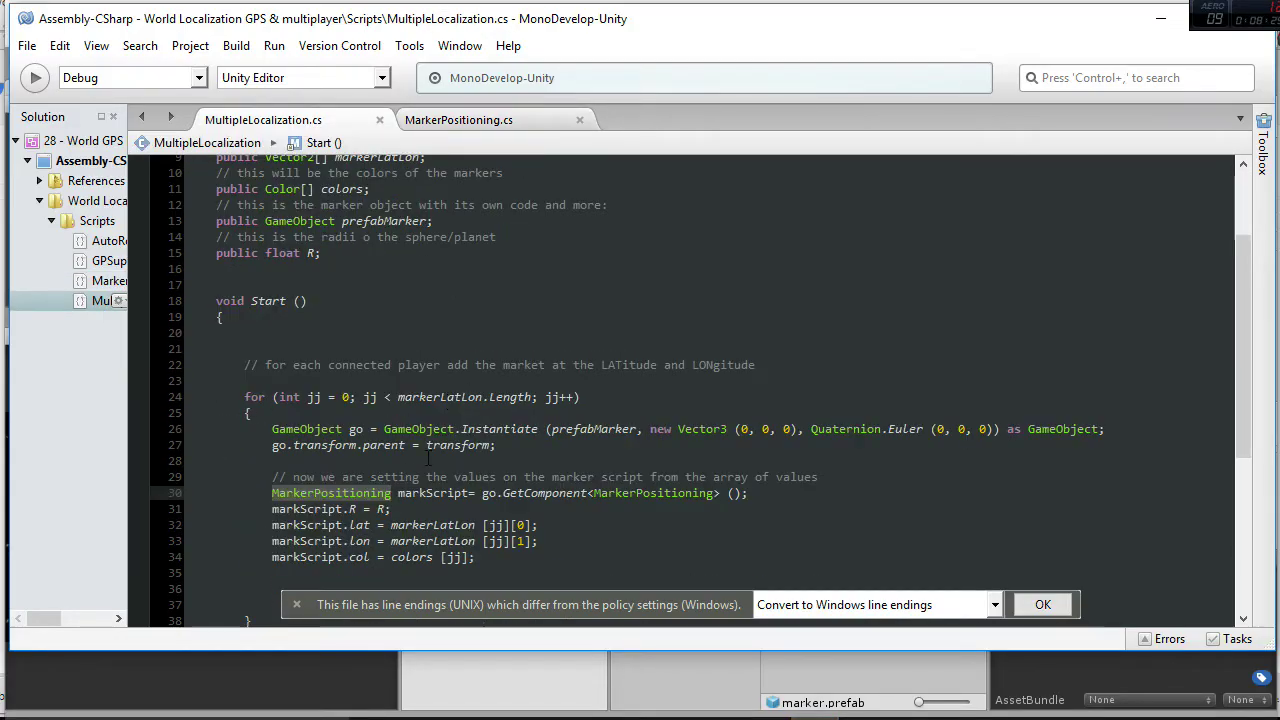
scroll(429, 458, "down", 2)
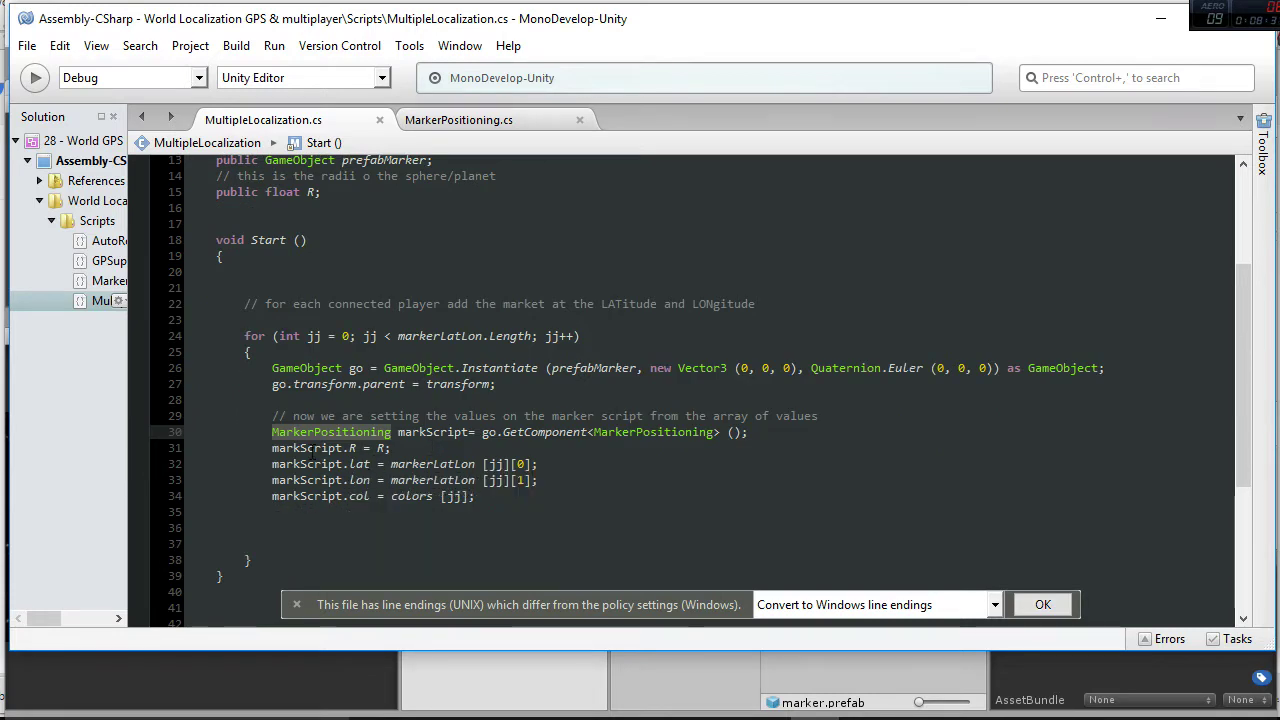
left_click(358, 464)
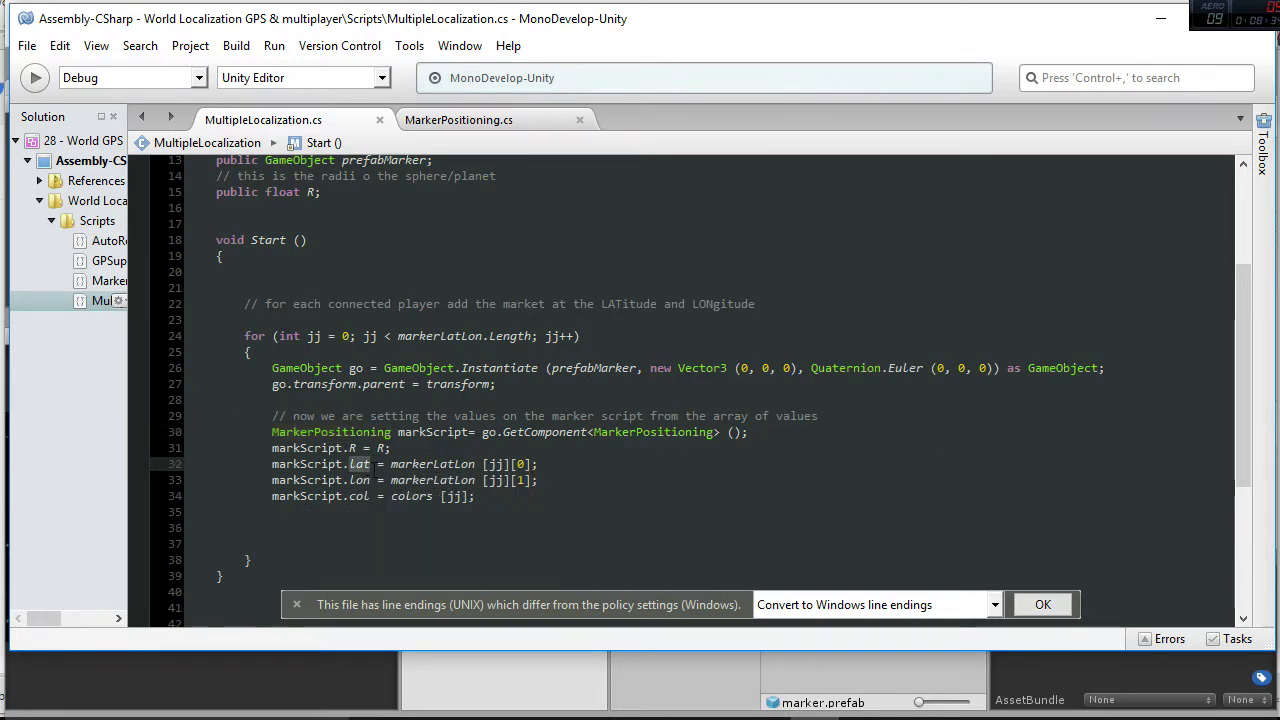
left_click(446, 120)
scroll(508, 345, "down", 6)
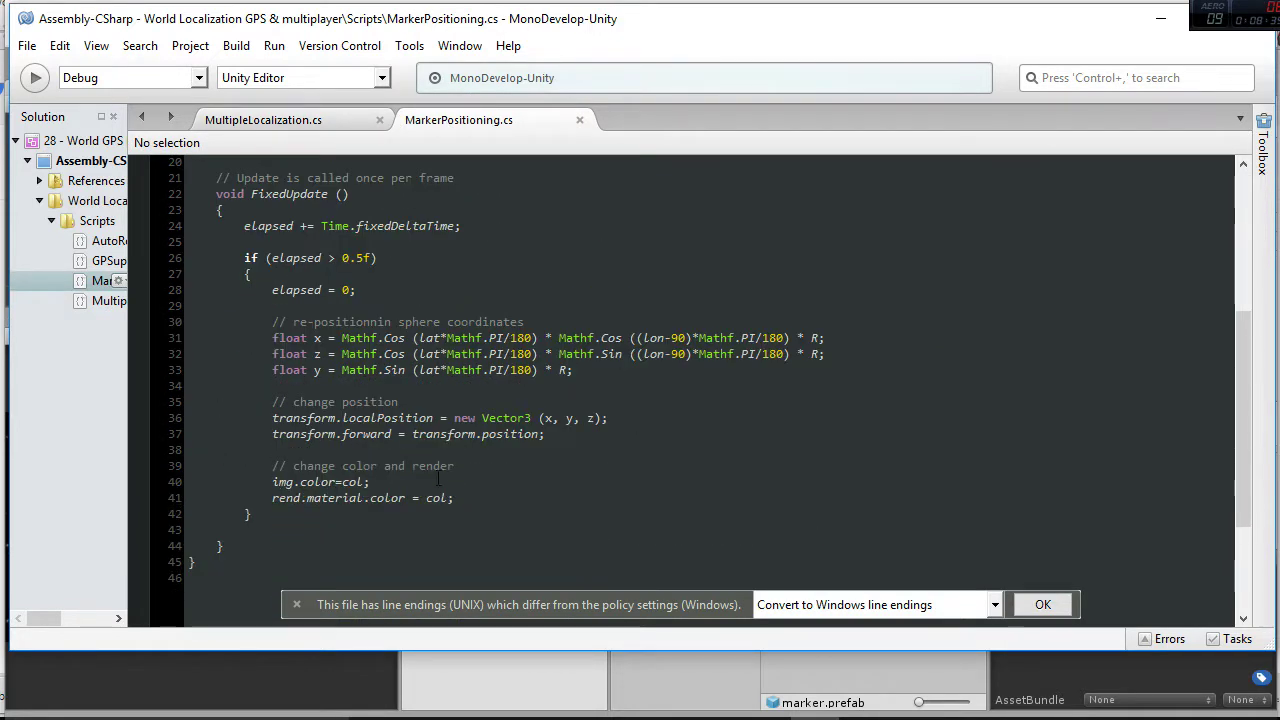
Step: Highlight the sphere-coordinate formula lines 31–33 and lat/lon terms, reach the position code, and restore the window
left_click_drag(262, 338, 677, 376)
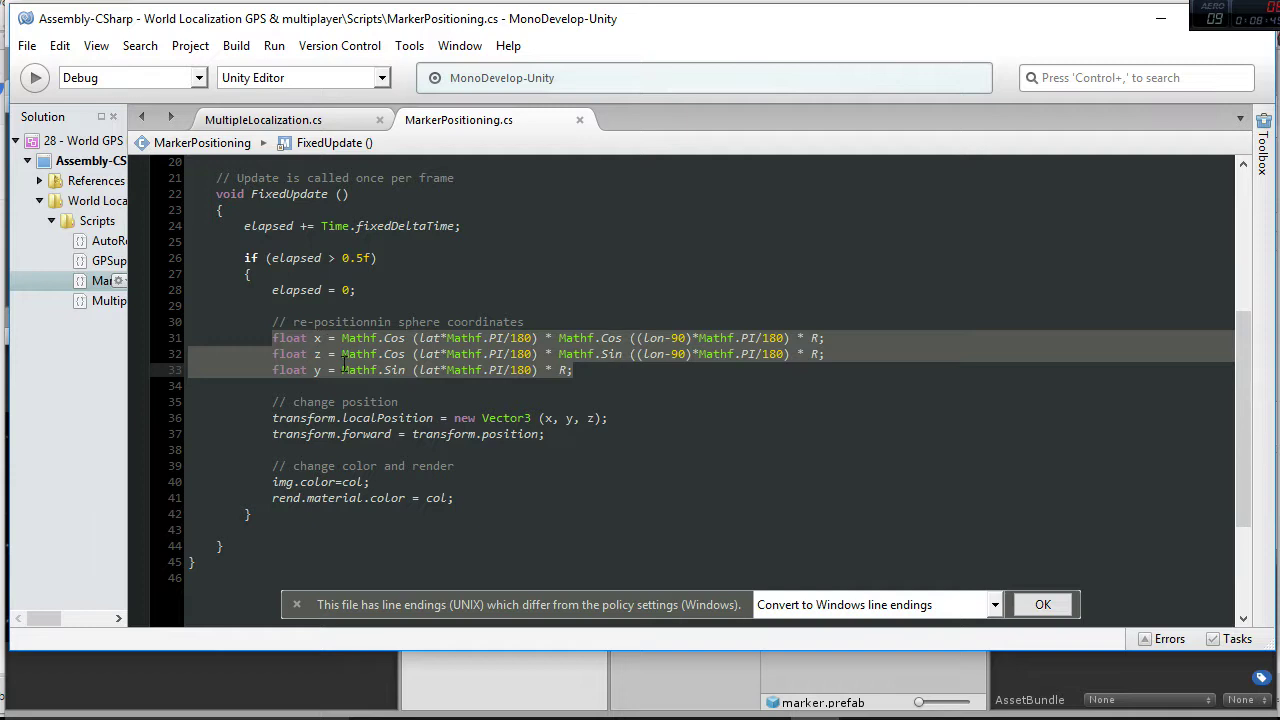
left_click(524, 355)
left_click_drag(420, 338, 504, 338)
left_click(660, 338)
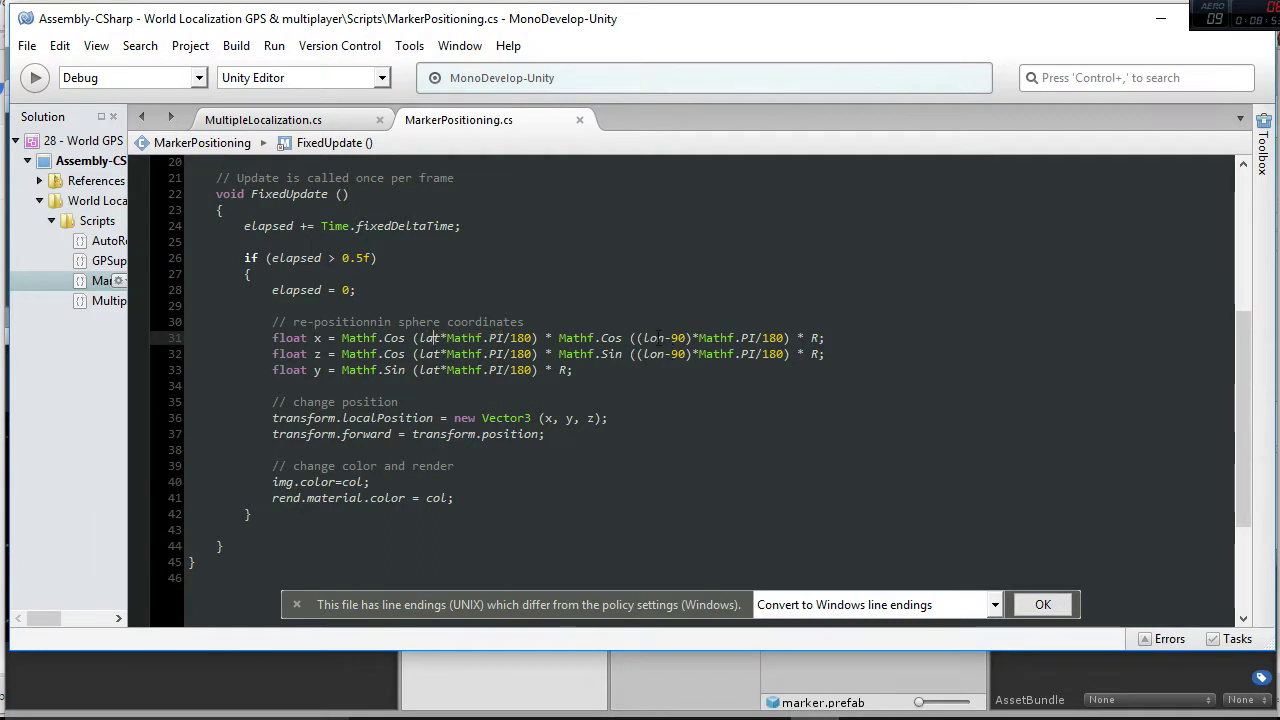
left_click(563, 370)
left_click(632, 404)
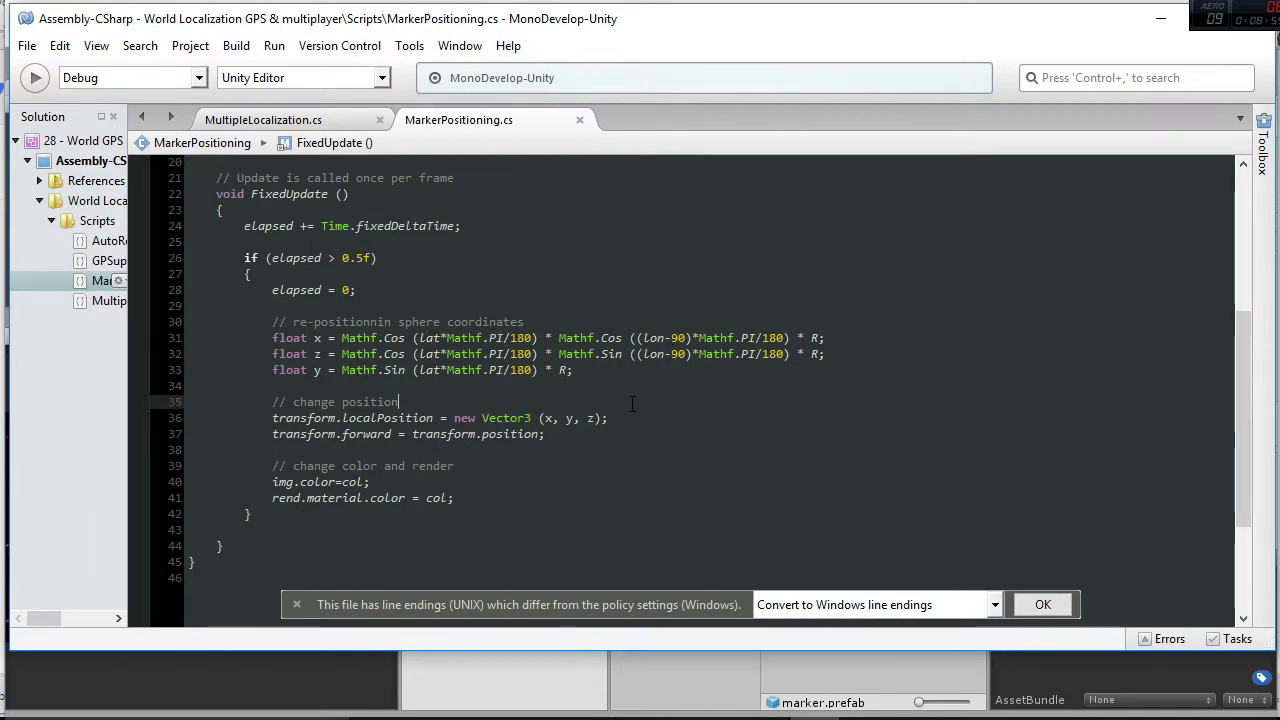
scroll(632, 404, "down", 1)
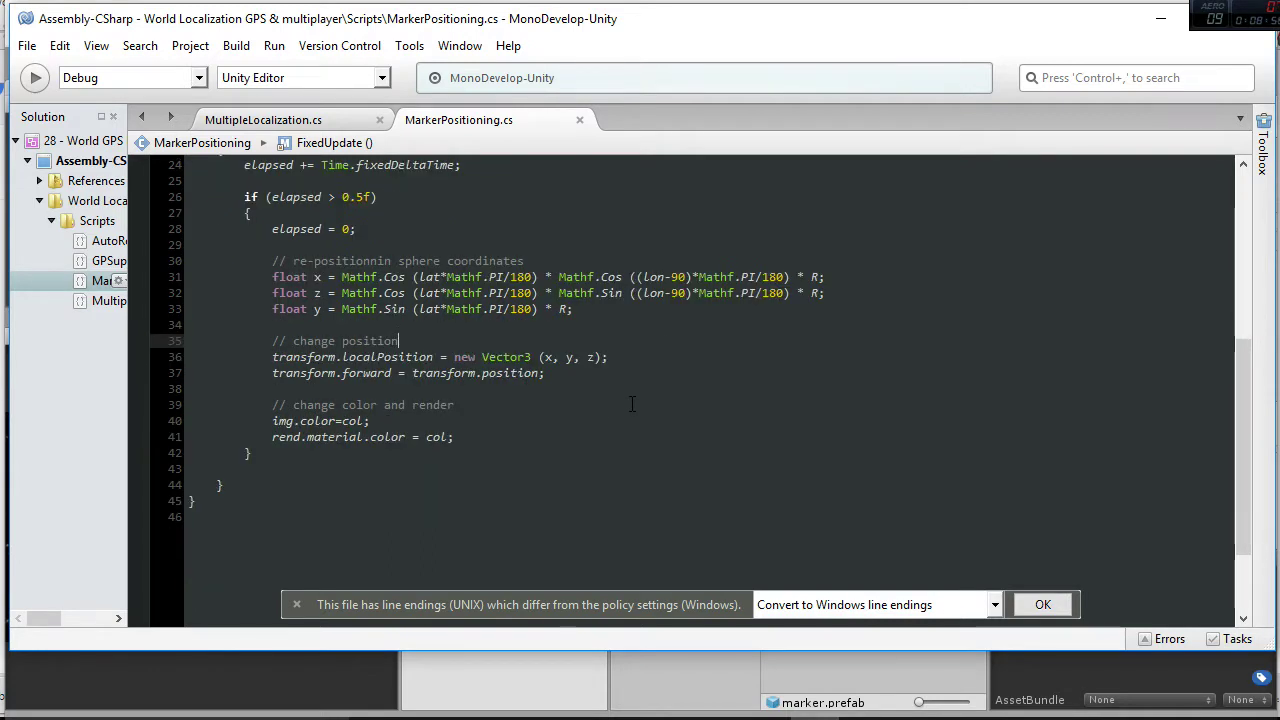
double_click(713, 27)
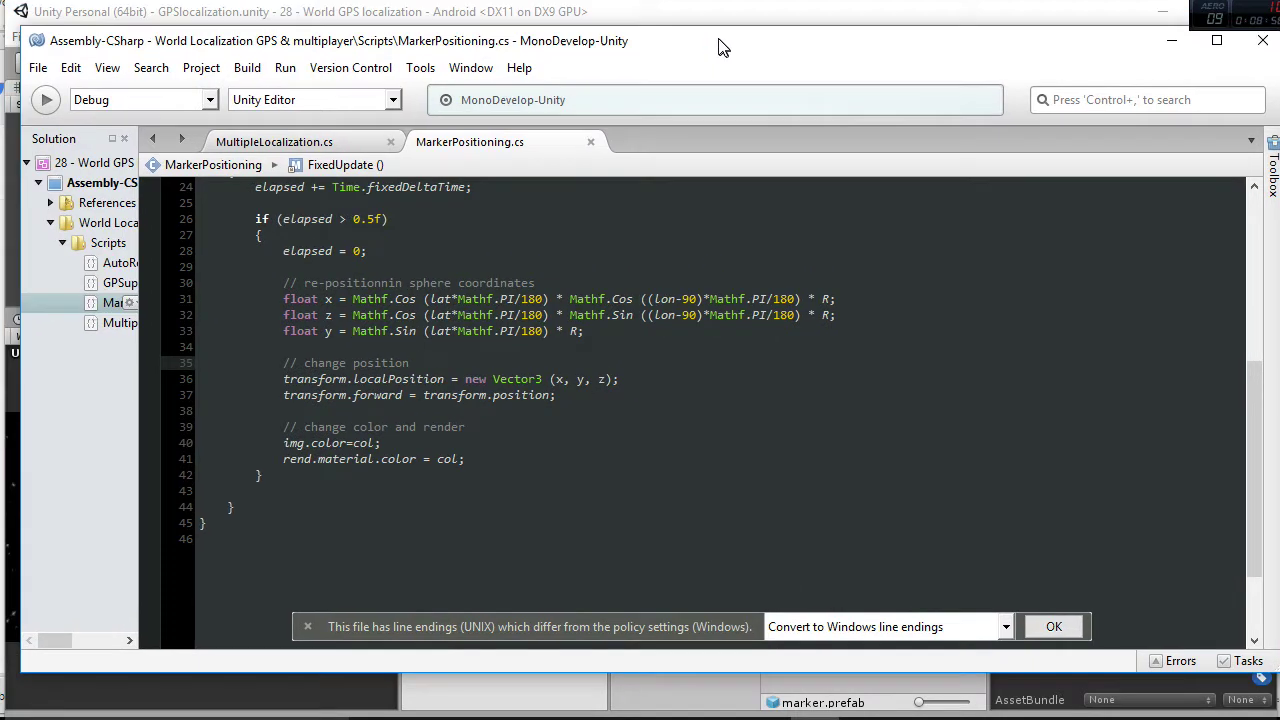
Step: Minimise MonoDevelop, clear the inspector, and drag the splitters to enlarge the Game view of the Earth
left_click(1172, 40)
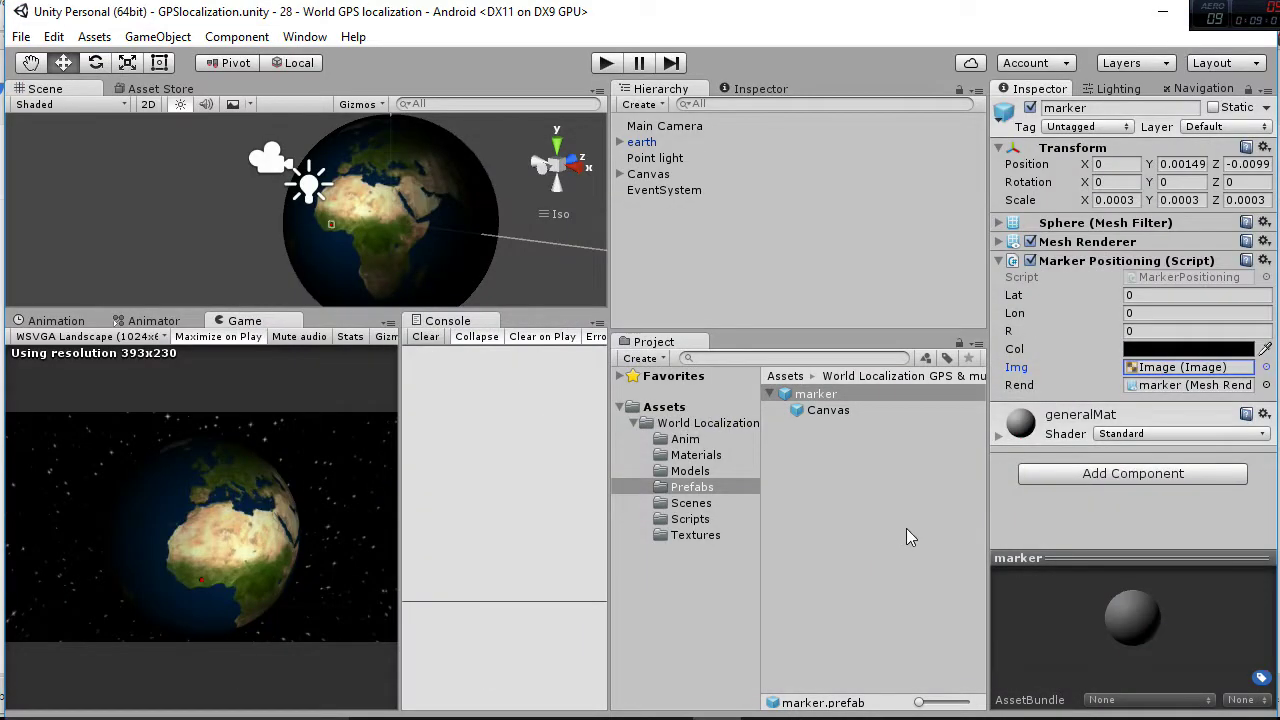
left_click(880, 526)
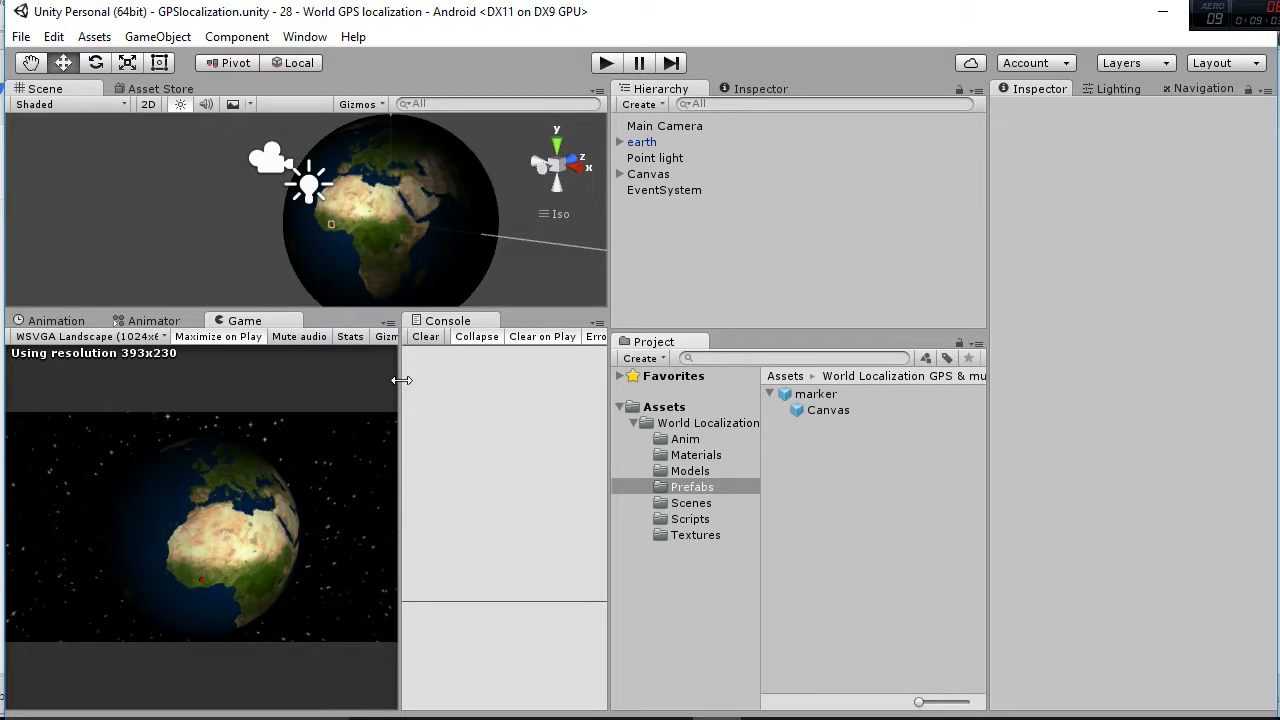
left_click_drag(400, 375, 505, 380)
left_click_drag(606, 257, 766, 257)
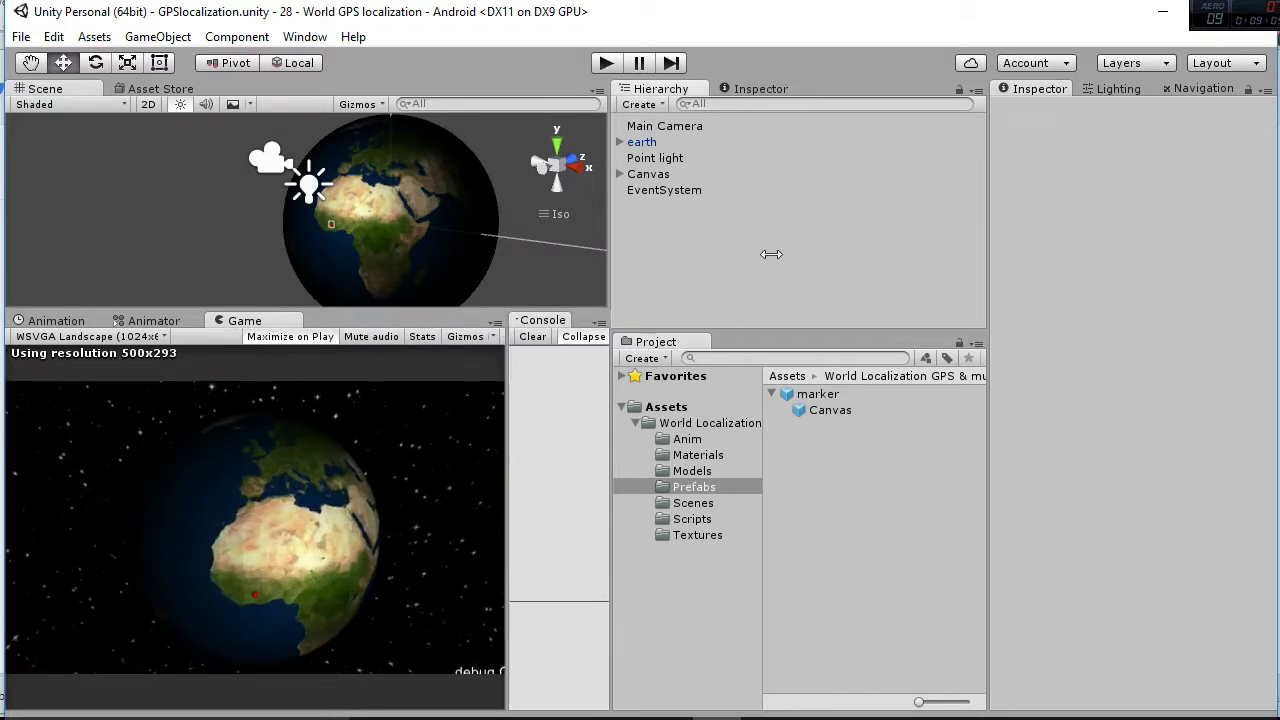
left_click_drag(1000, 230, 1033, 226)
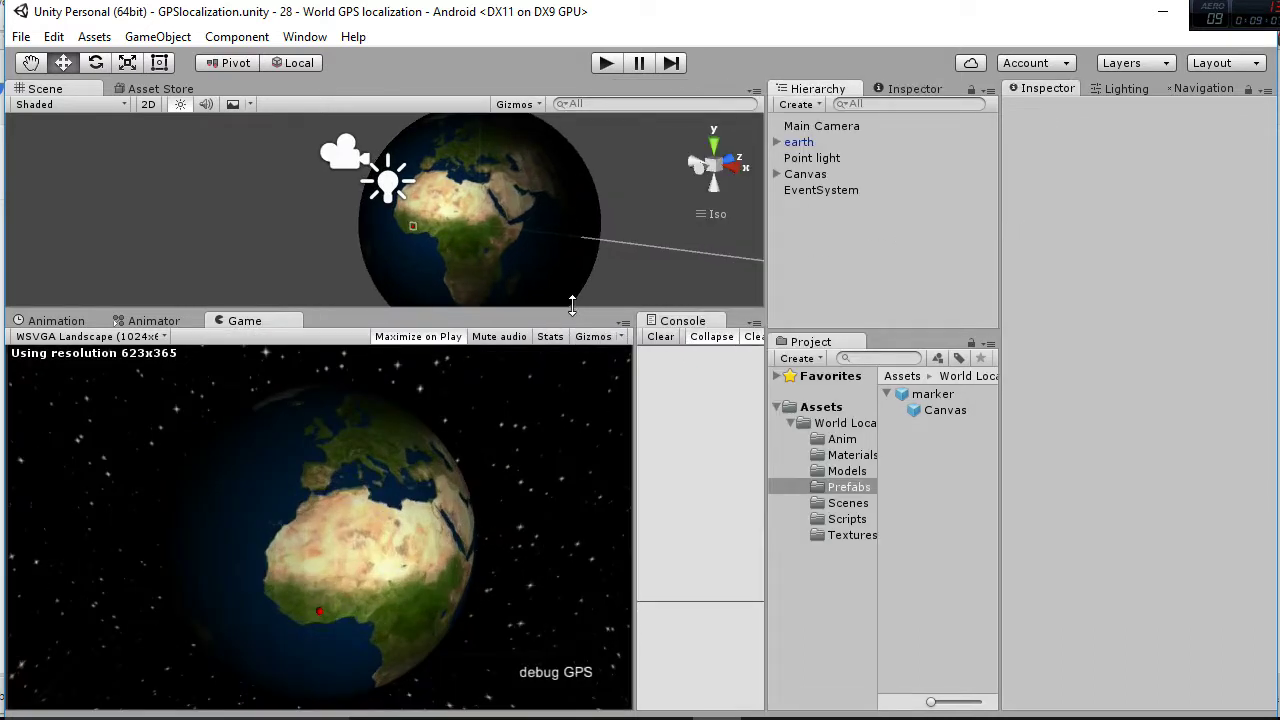
left_click_drag(571, 309, 576, 254)
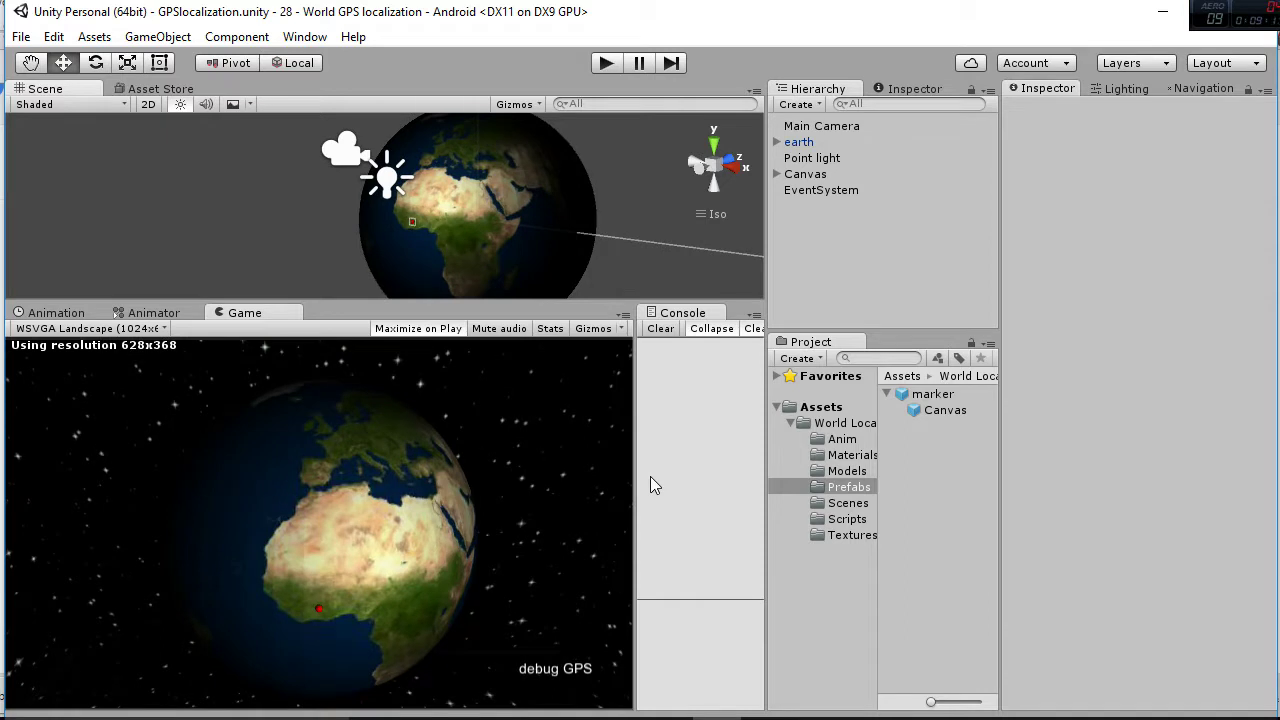
Step: Preview the GPSupdate script's code from the Scripts folder
left_click(860, 503)
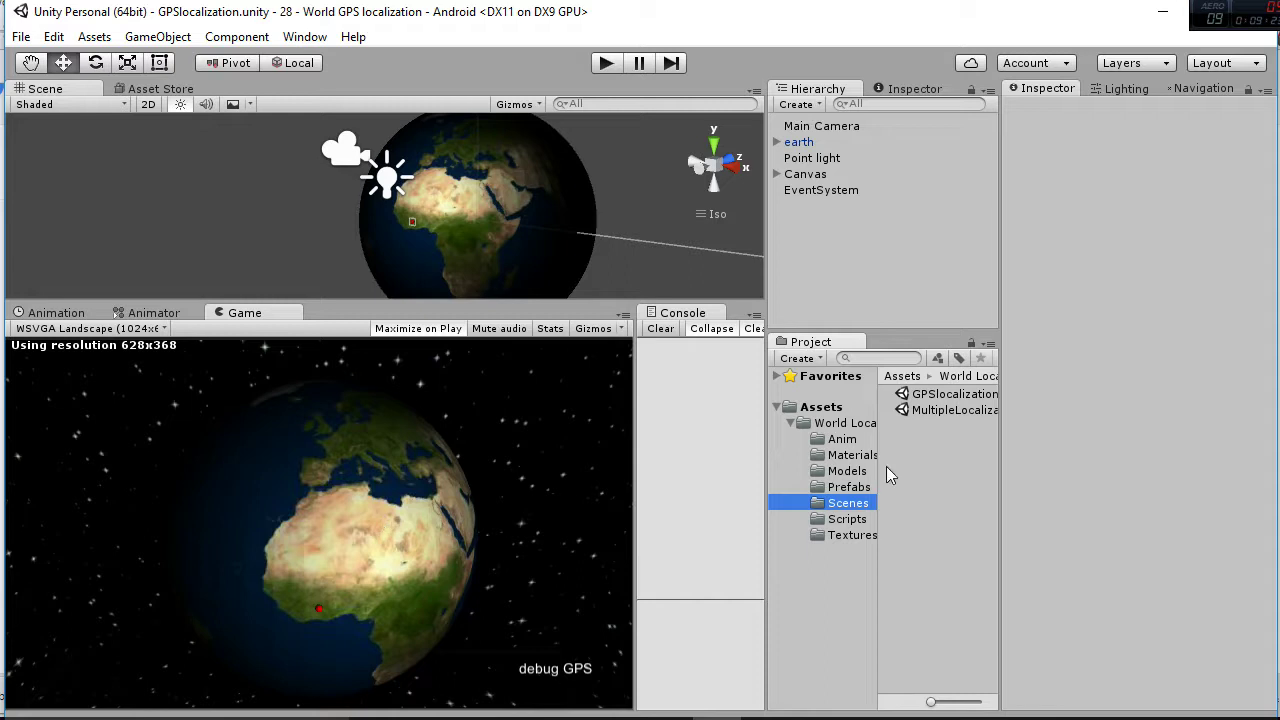
left_click(847, 519)
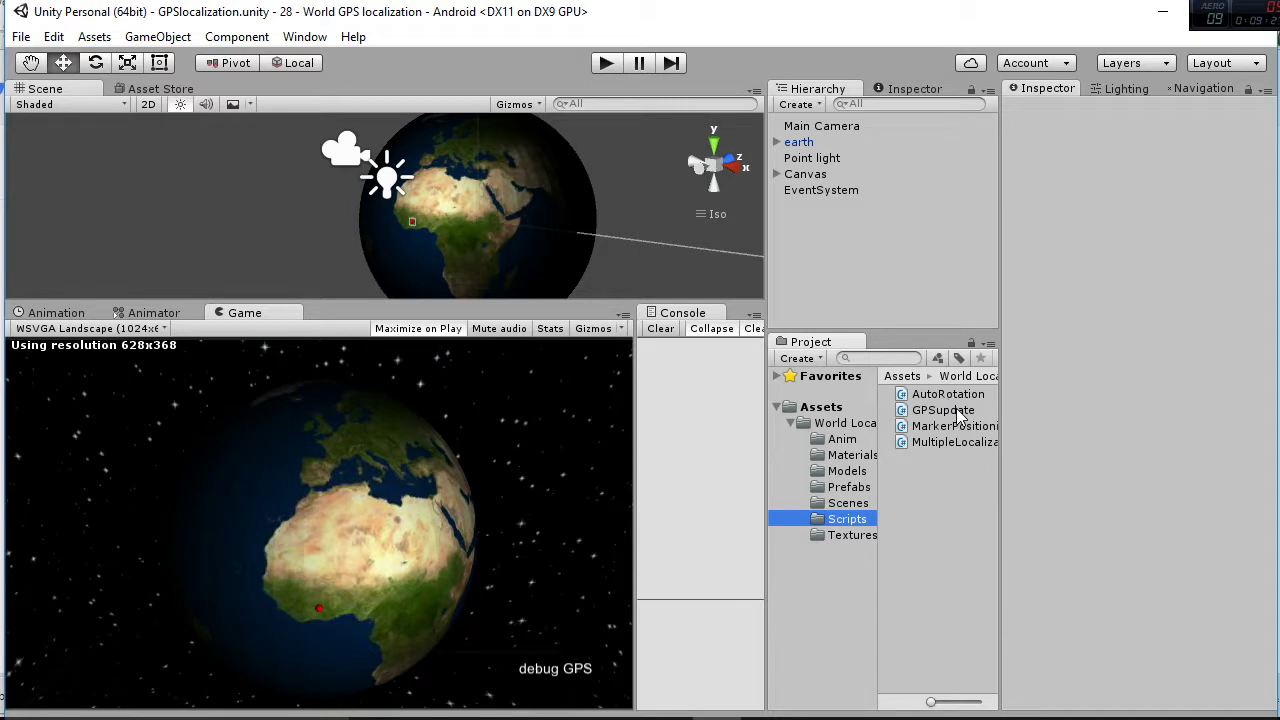
left_click(958, 411)
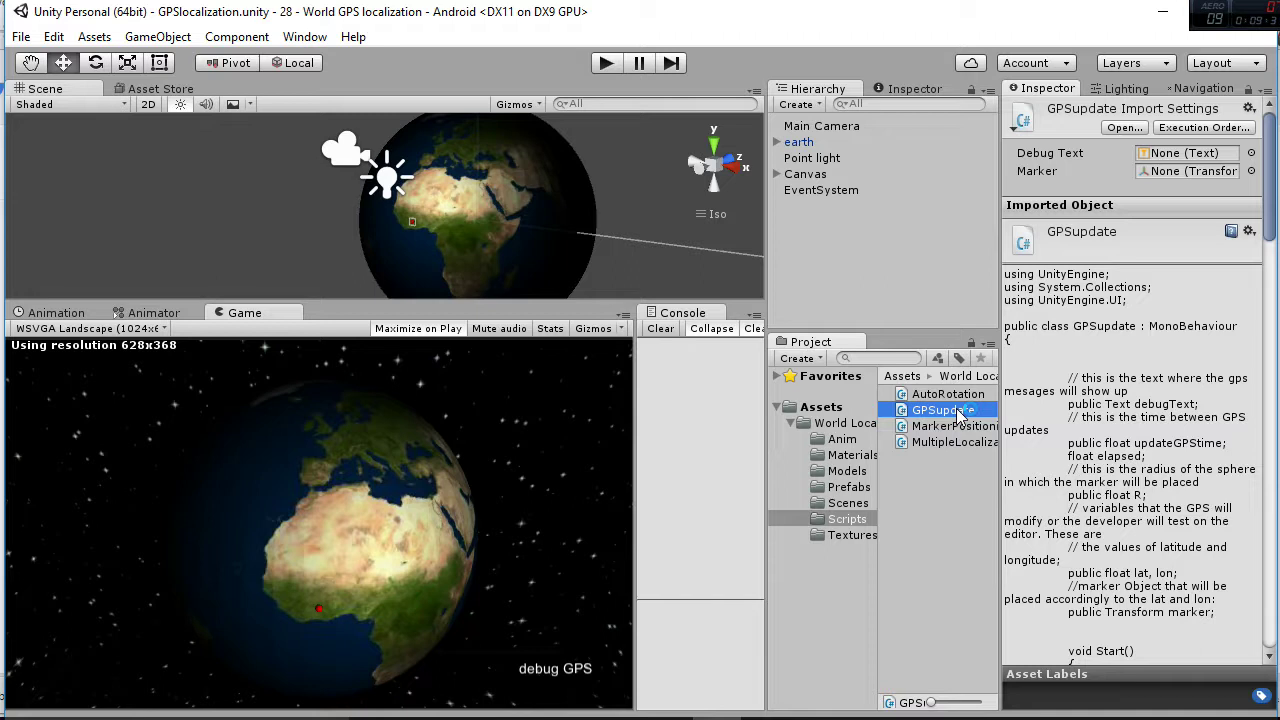
Step: Open GPSupdate.cs in MonoDevelop at full height and scroll through its code
double_click(957, 410)
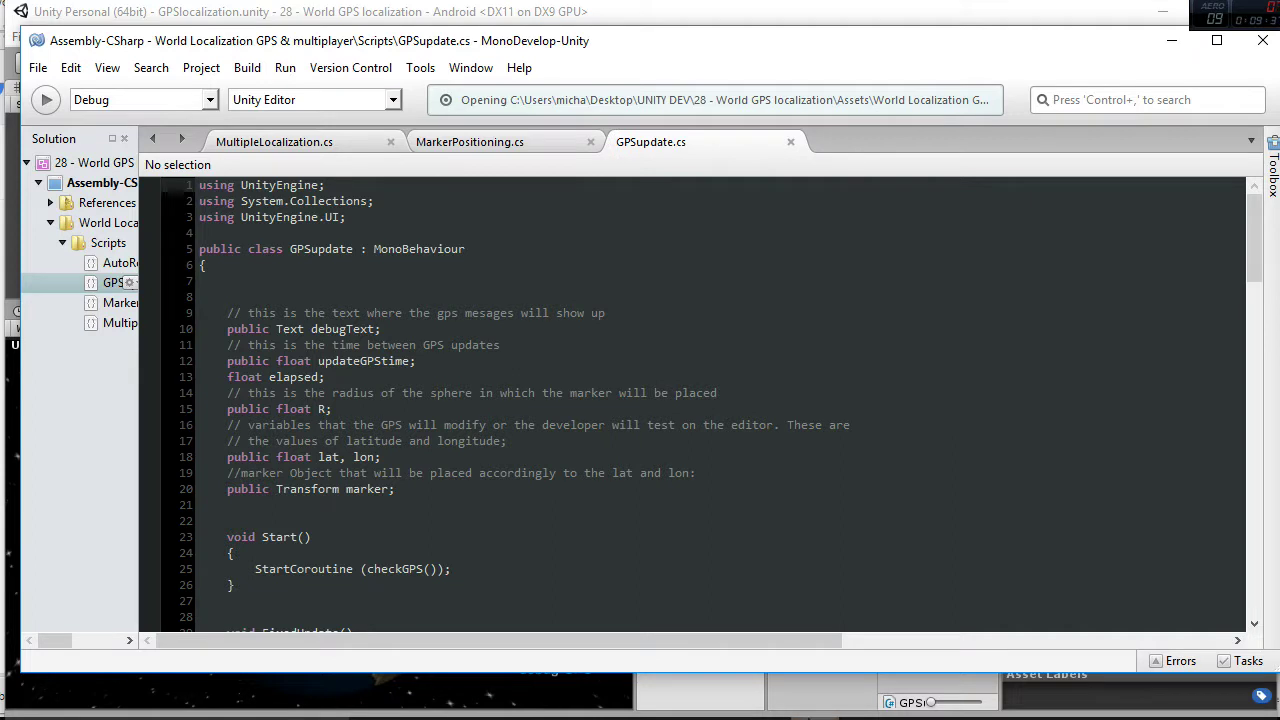
double_click(780, 645)
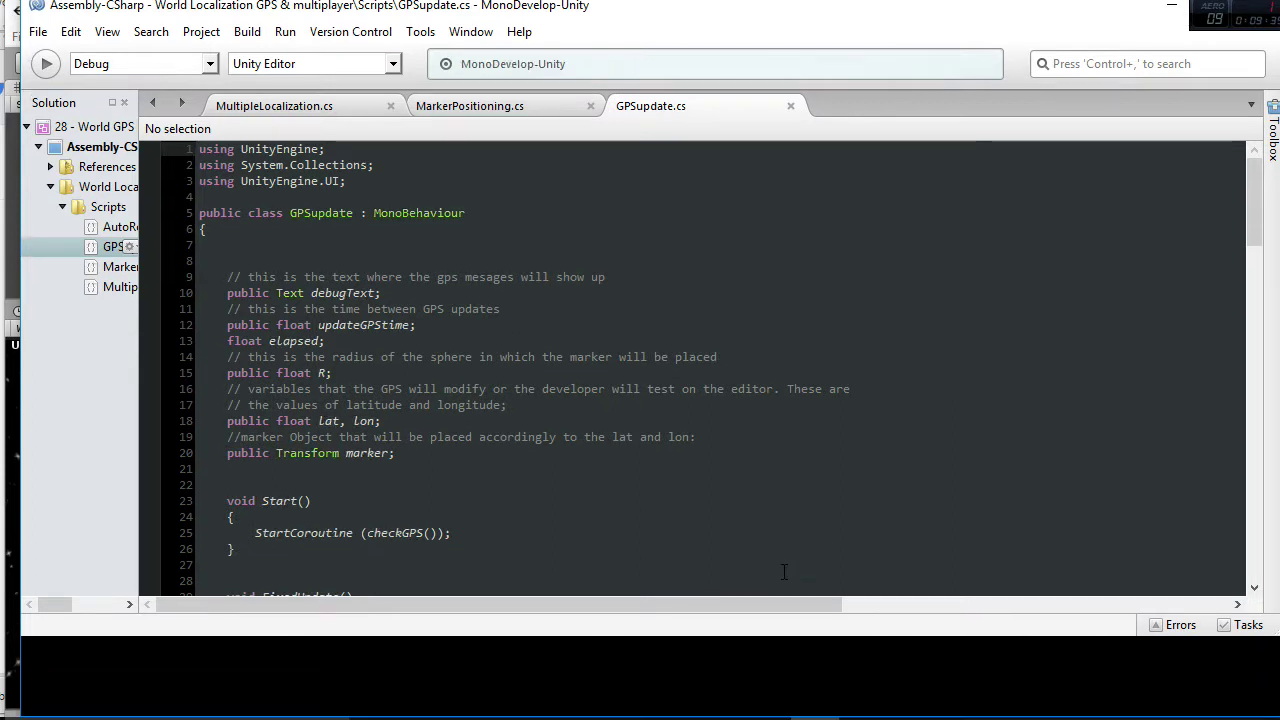
scroll(782, 572, "down", 1)
scroll(782, 572, "down", 1)
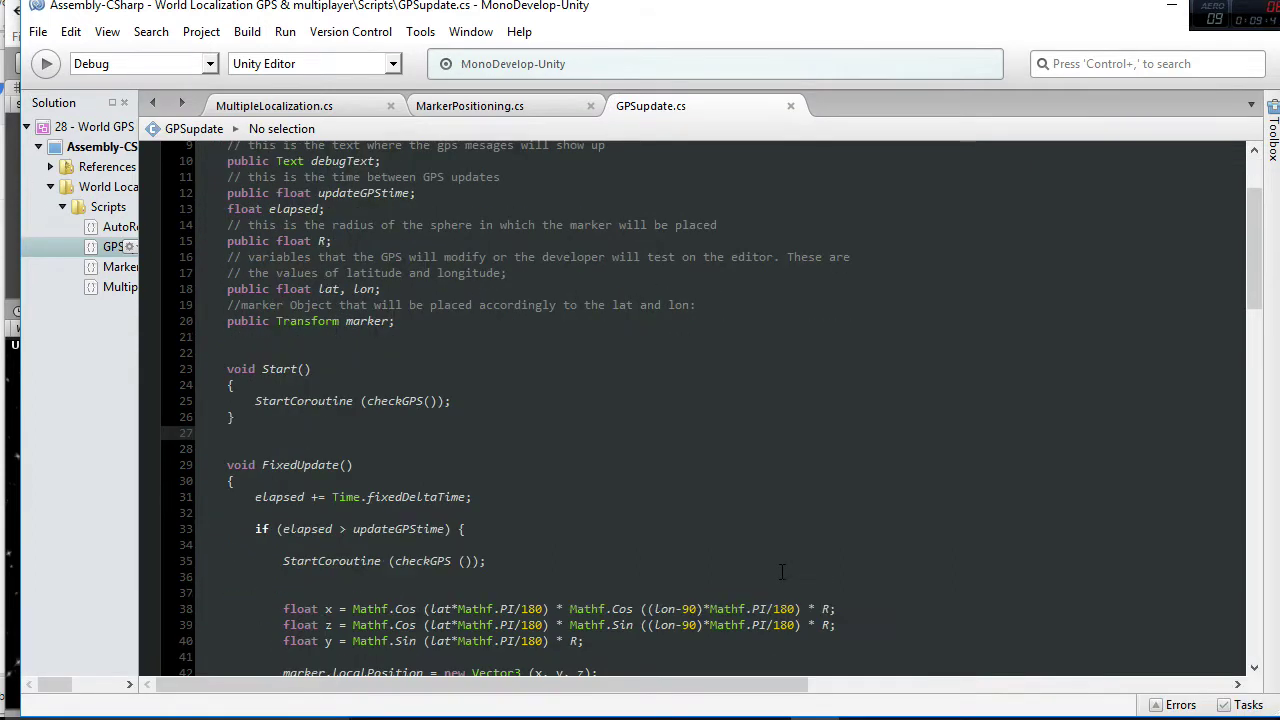
scroll(782, 572, "up", 2)
scroll(782, 572, "down", 1)
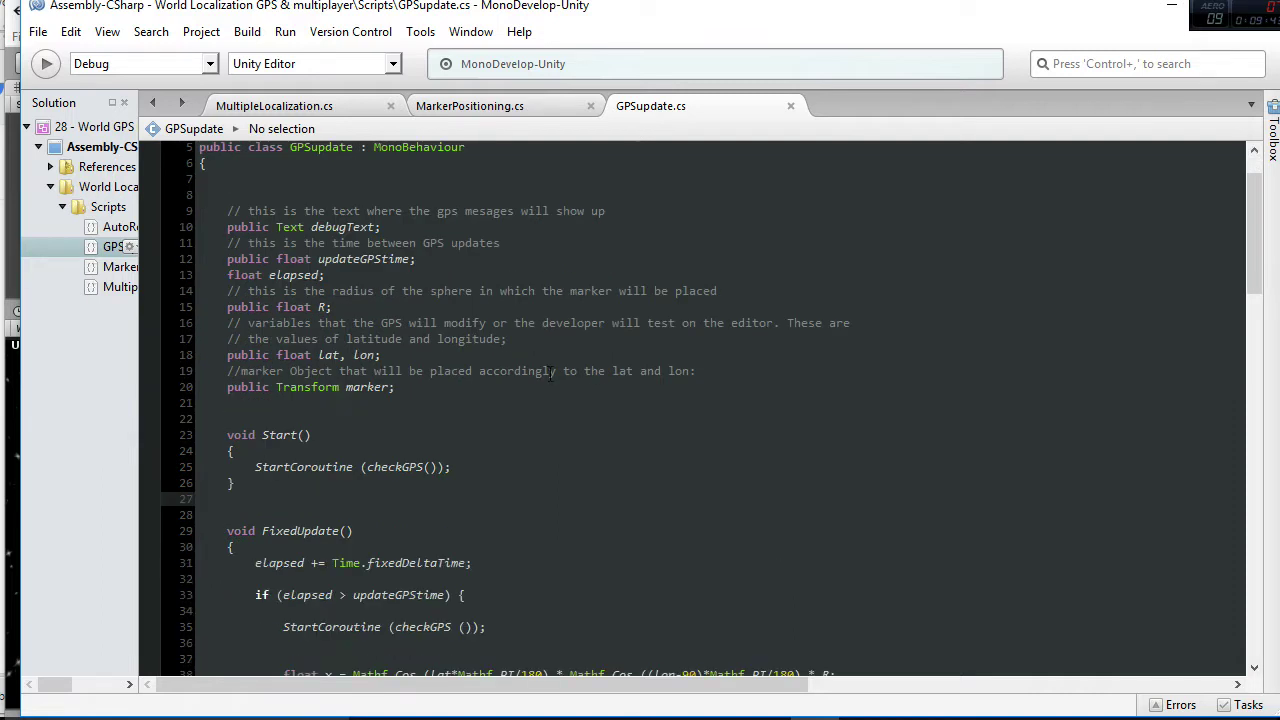
scroll(550, 373, "down", 8)
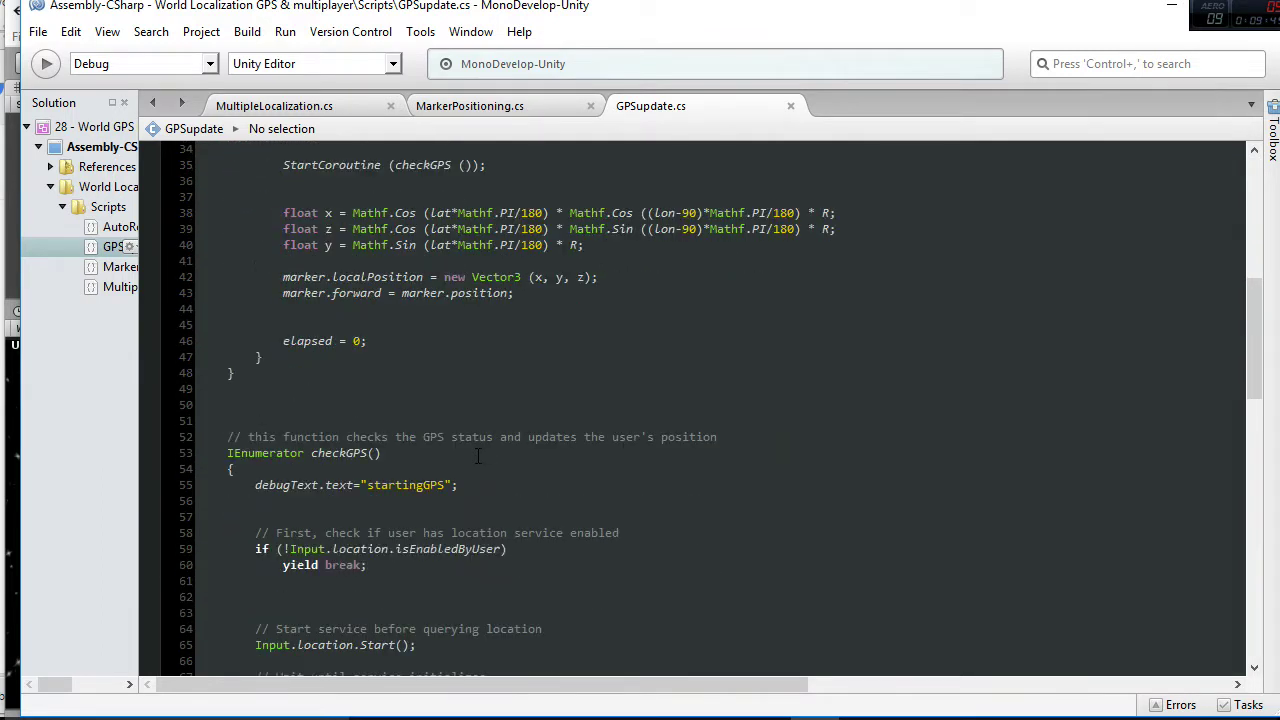
scroll(478, 456, "down", 4)
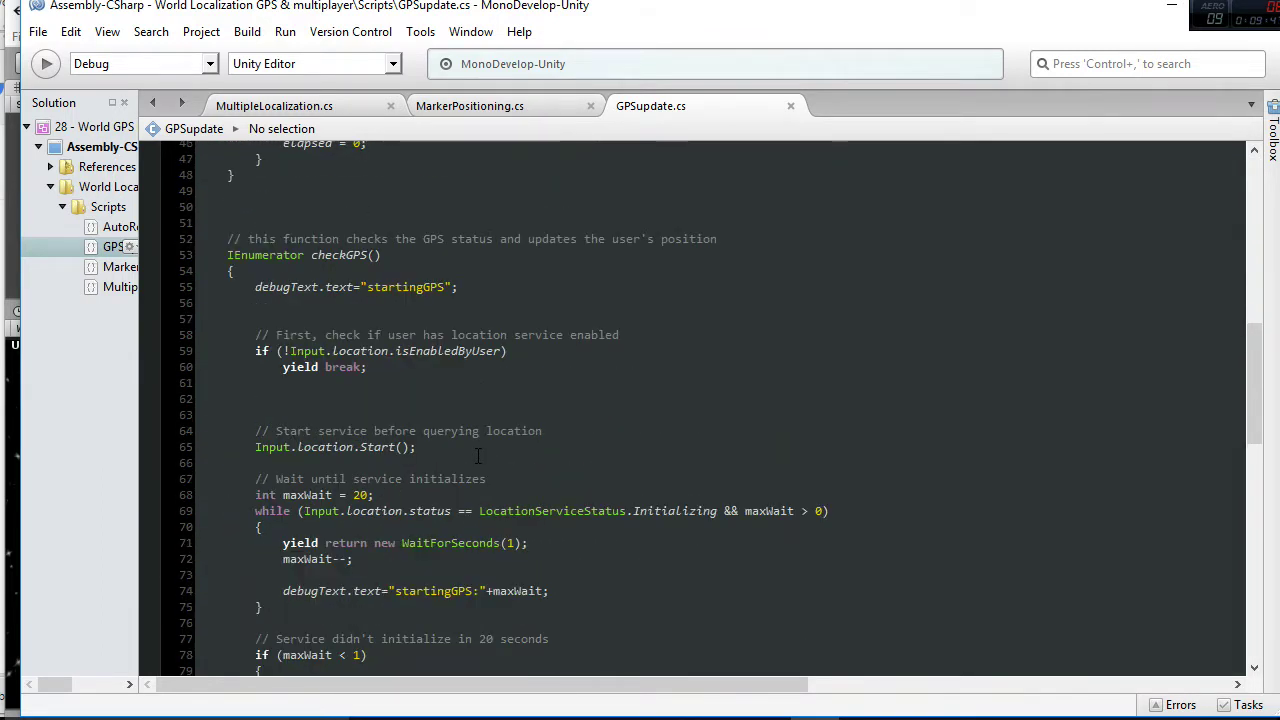
scroll(478, 456, "down", 1)
Step: Highlight the checkGPS function's location-service startup code
left_click(312, 190)
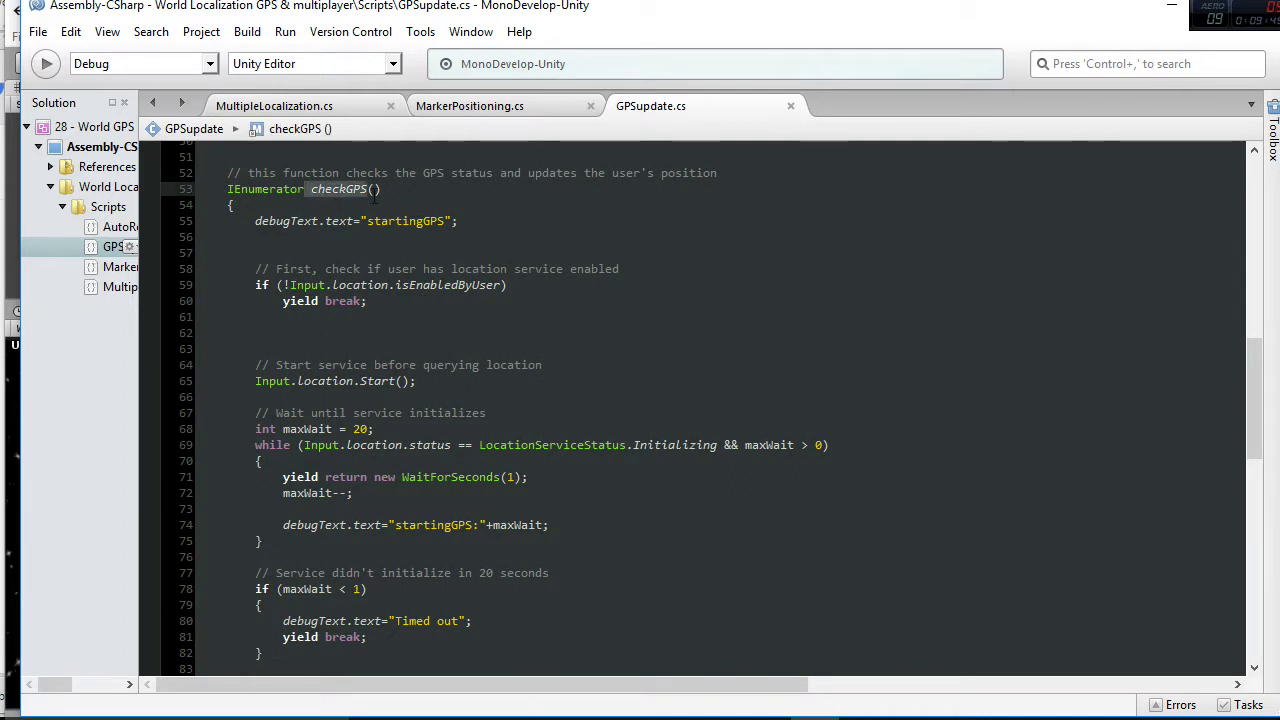
scroll(470, 200, "down", 1)
scroll(470, 200, "up", 1)
left_click(262, 237)
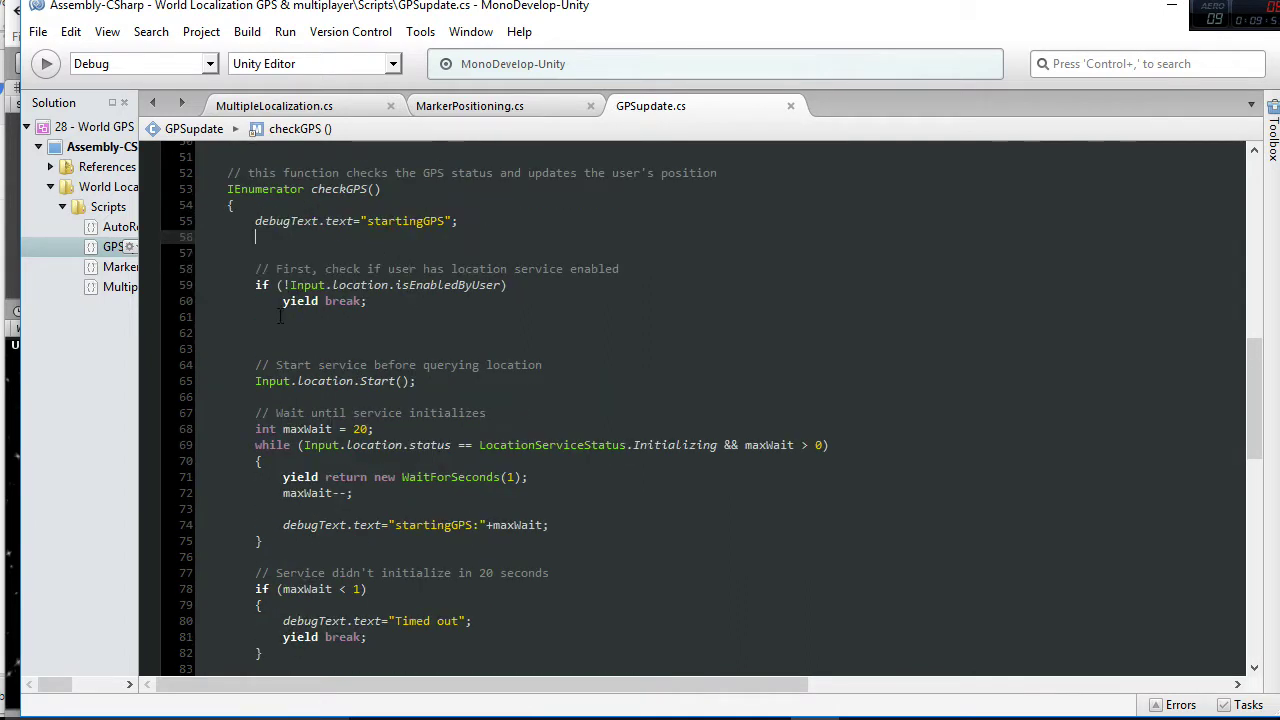
left_click_drag(255, 237, 850, 298)
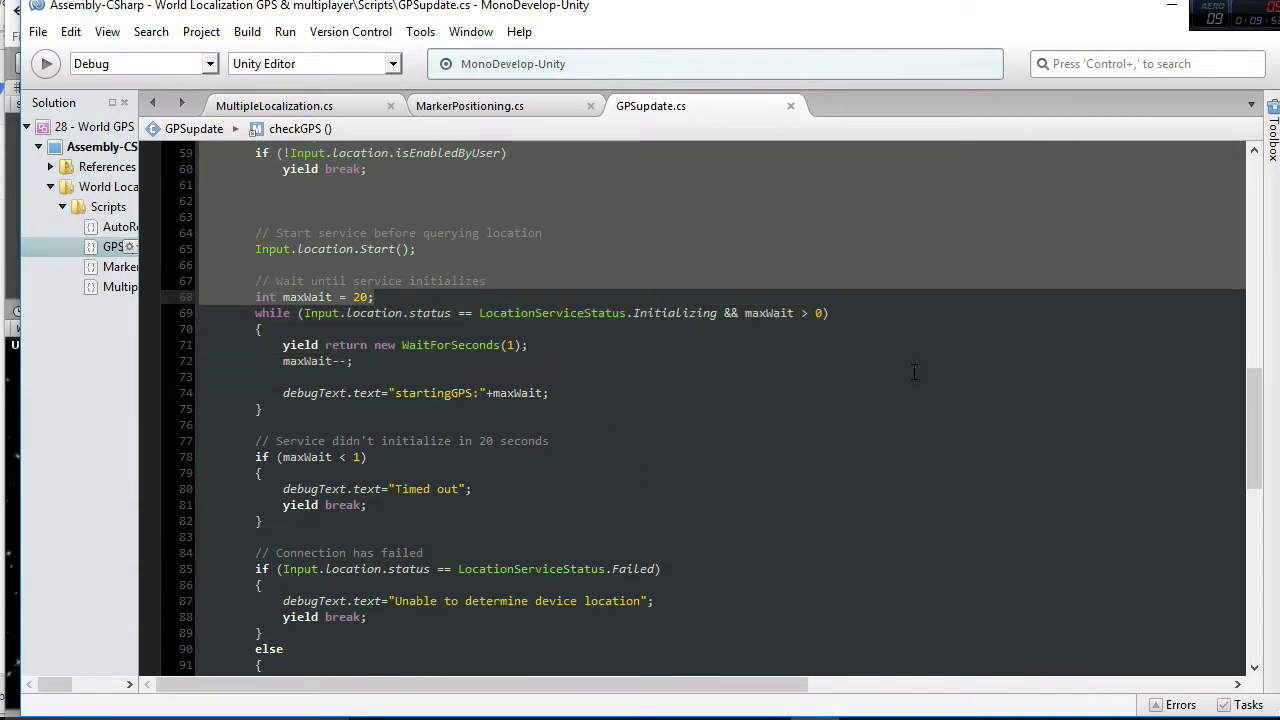
left_click_drag(913, 372, 950, 393)
scroll(950, 390, "down", 4)
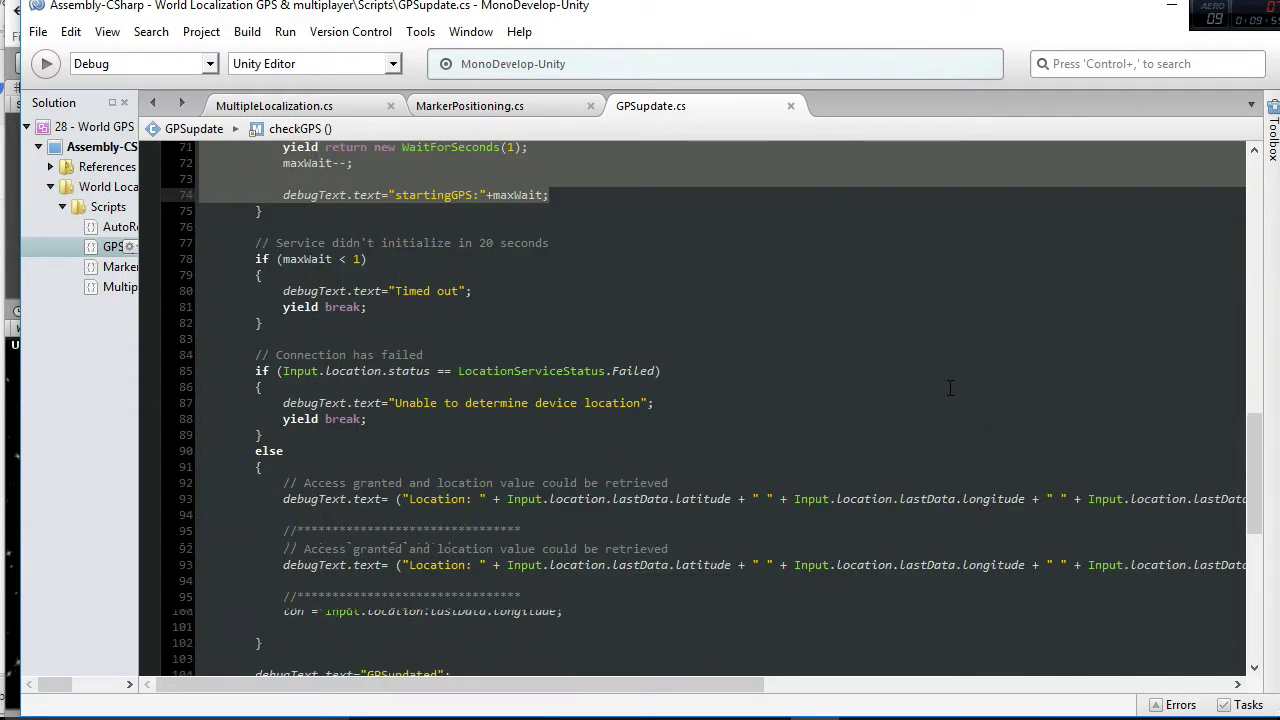
scroll(950, 388, "down", 1)
Step: Highlight the lat/lon assignment lines and position calculation lines 37–43, then return to Unity
left_click(291, 530)
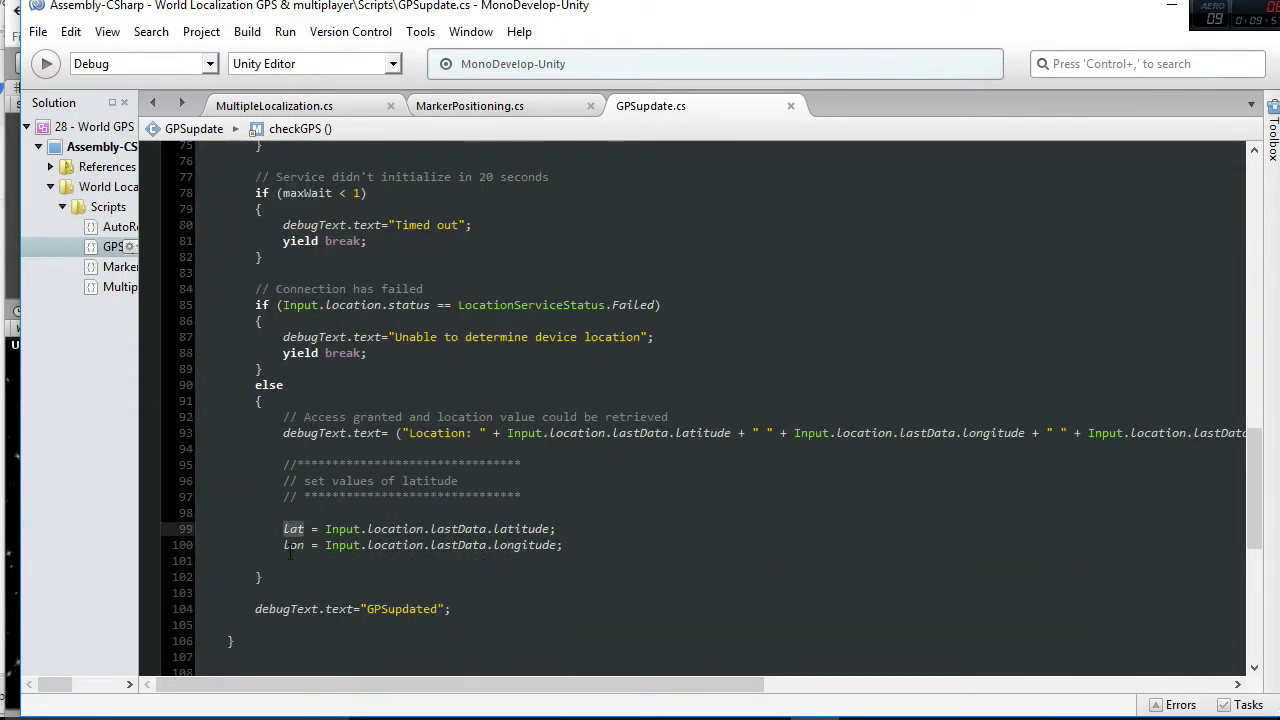
left_click_drag(277, 530, 603, 541)
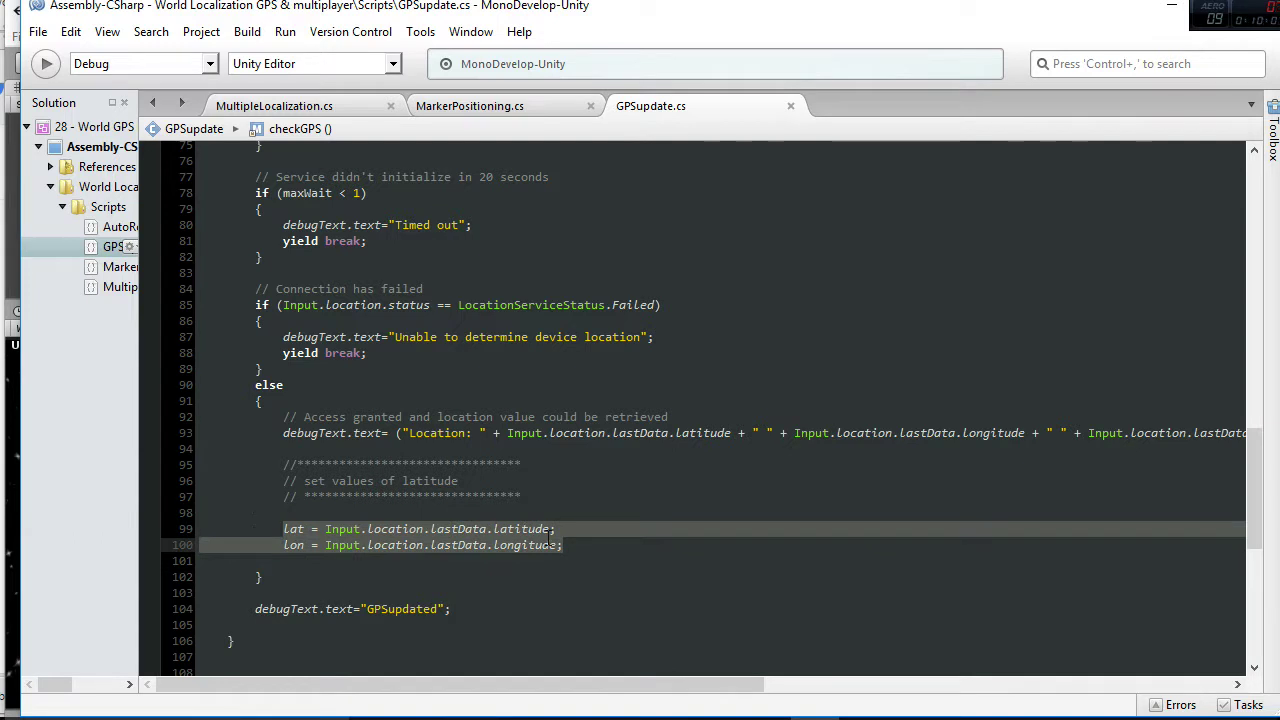
scroll(600, 551, "up", 11)
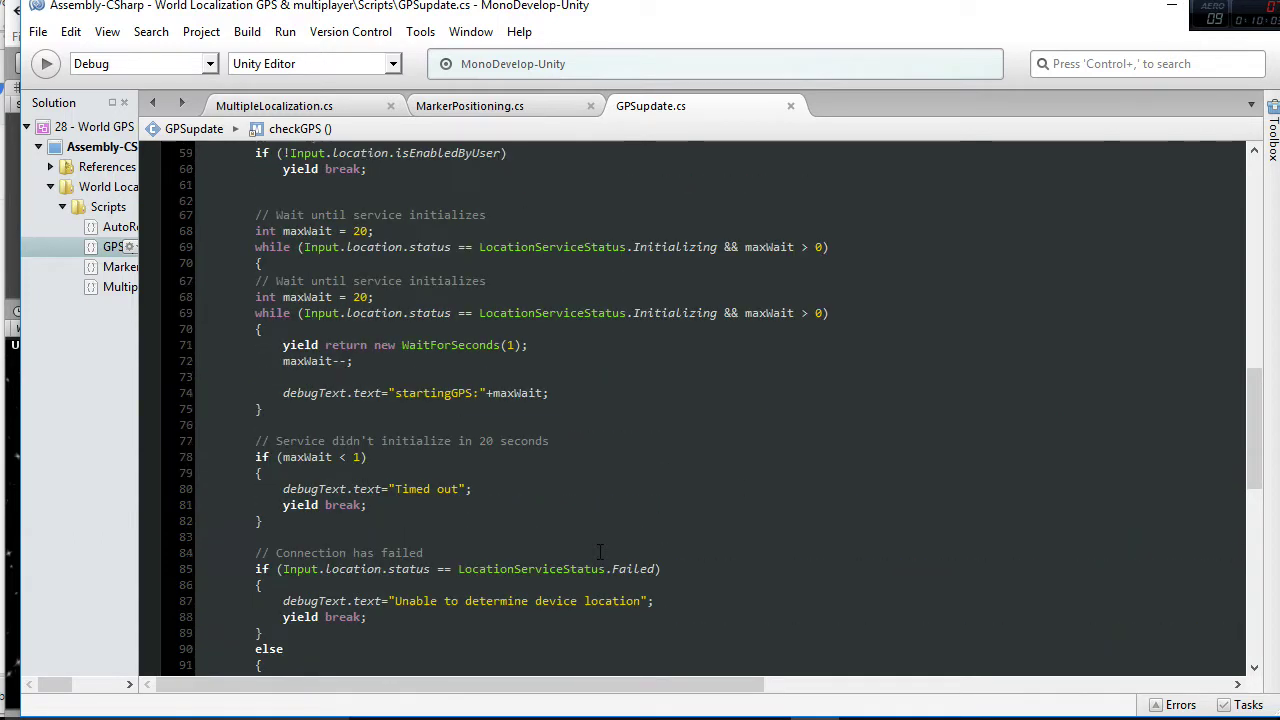
scroll(600, 551, "up", 5)
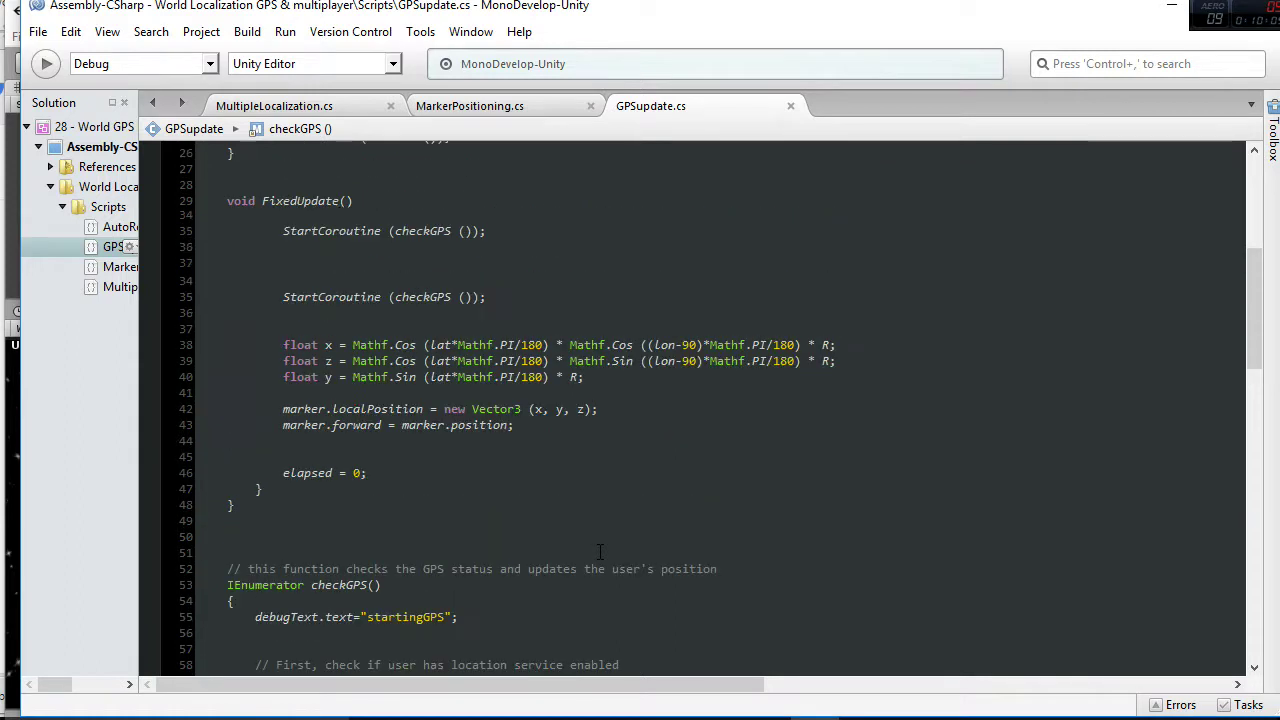
left_click_drag(283, 330, 600, 434)
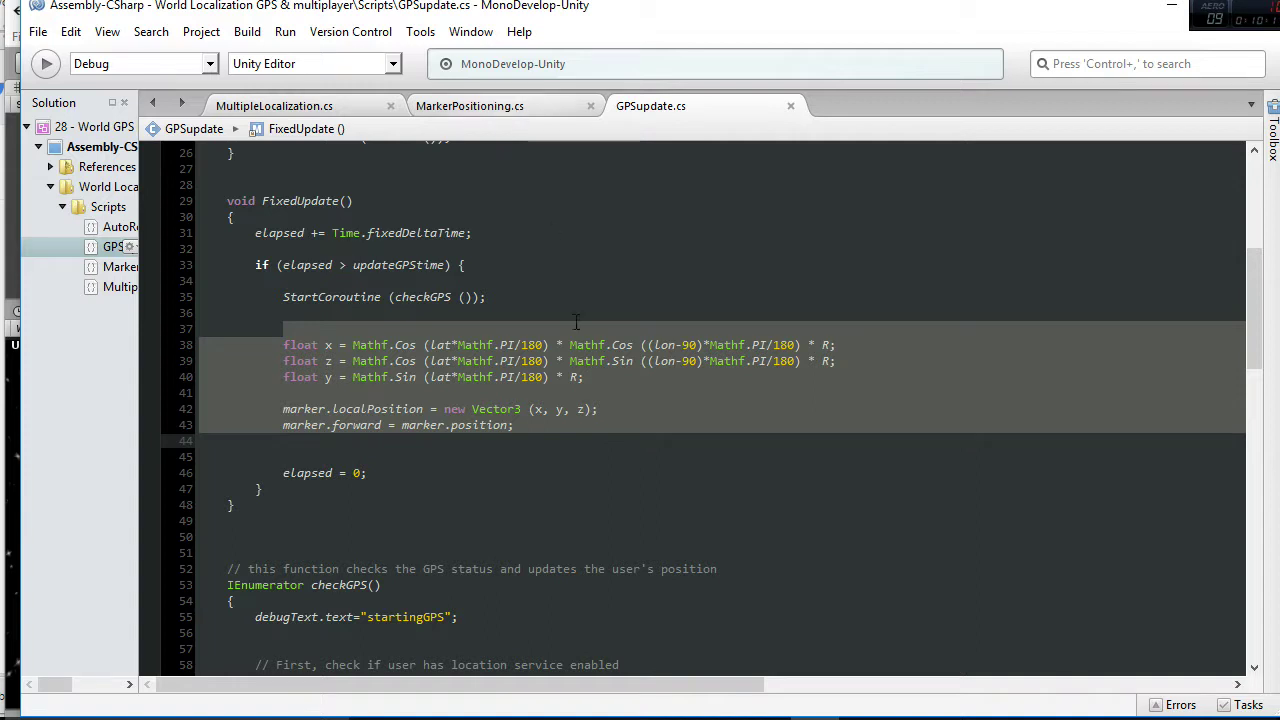
left_click(491, 456)
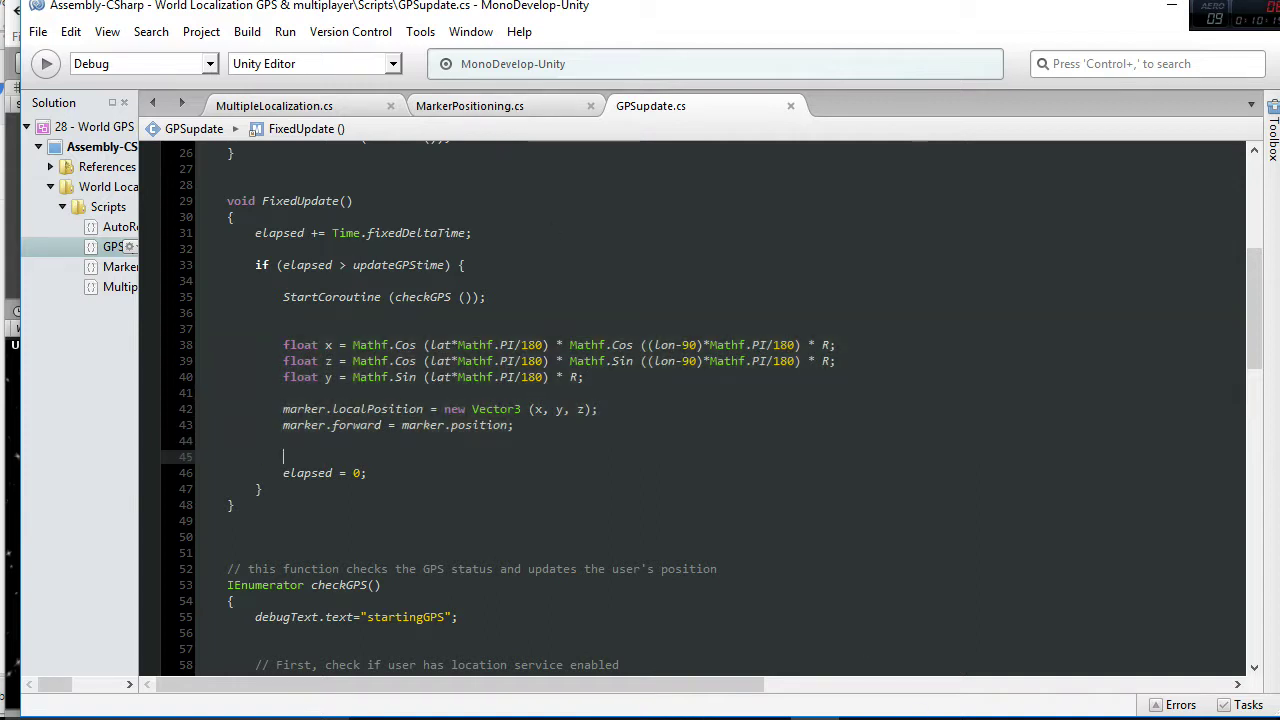
key("alt+Tab")
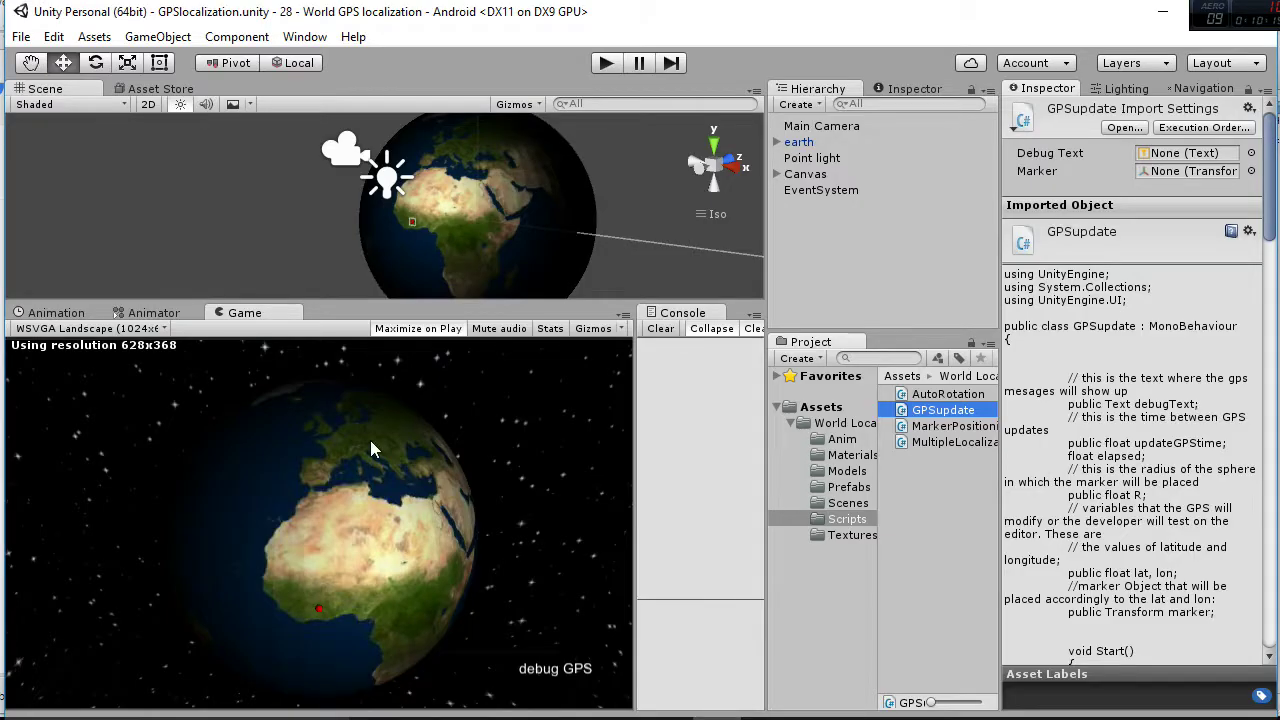
Step: Play the GPSlocalization scene maximized to see the marker over Spain, stop, then play again
left_click(618, 62)
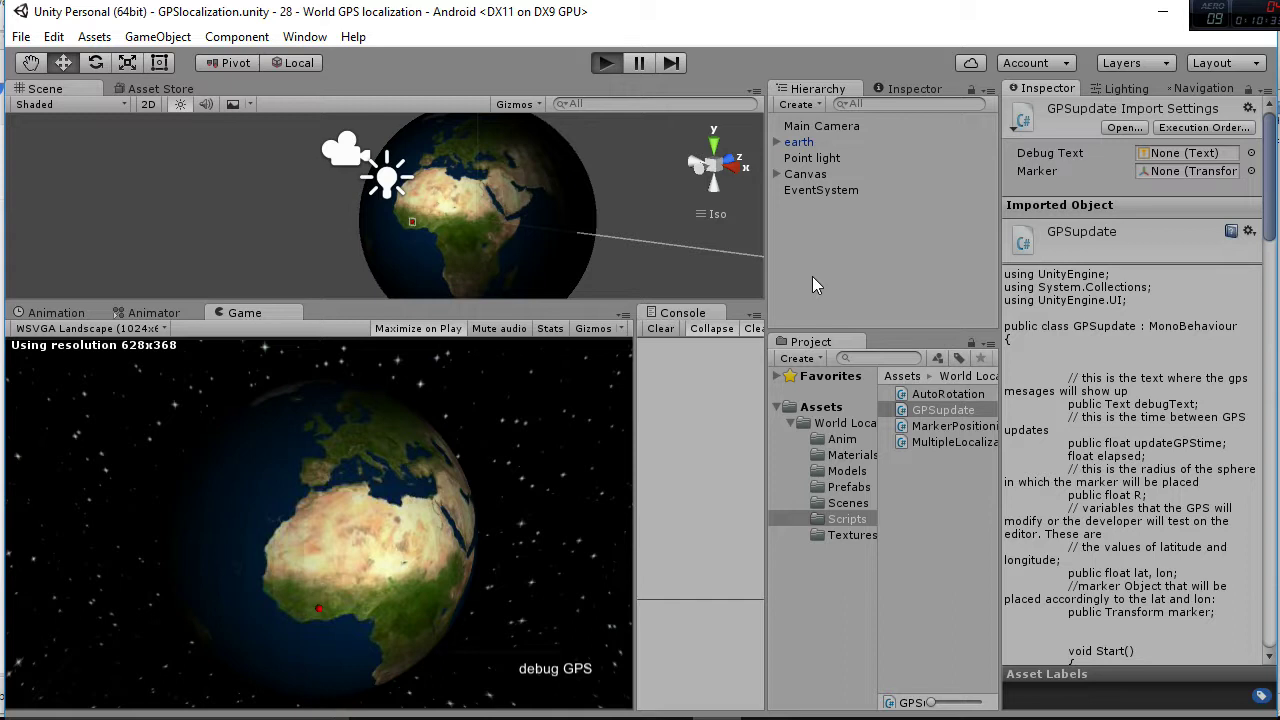
key("ctrl+p")
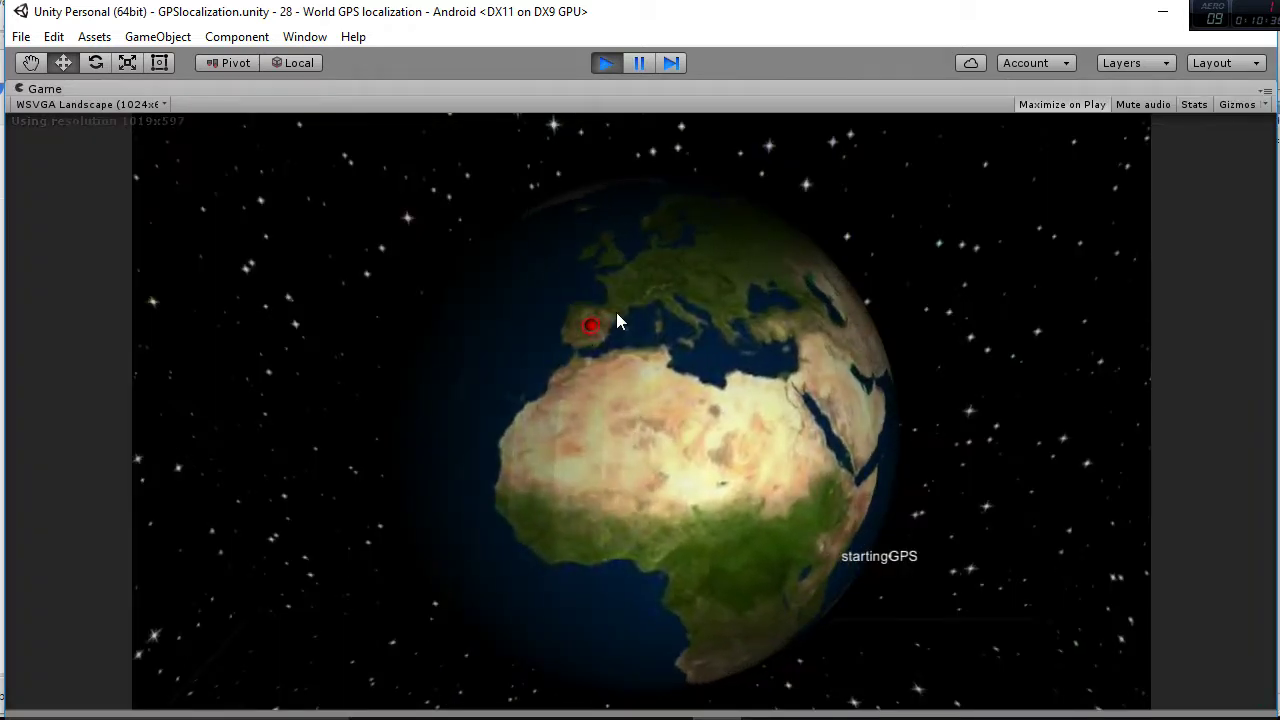
left_click(606, 63)
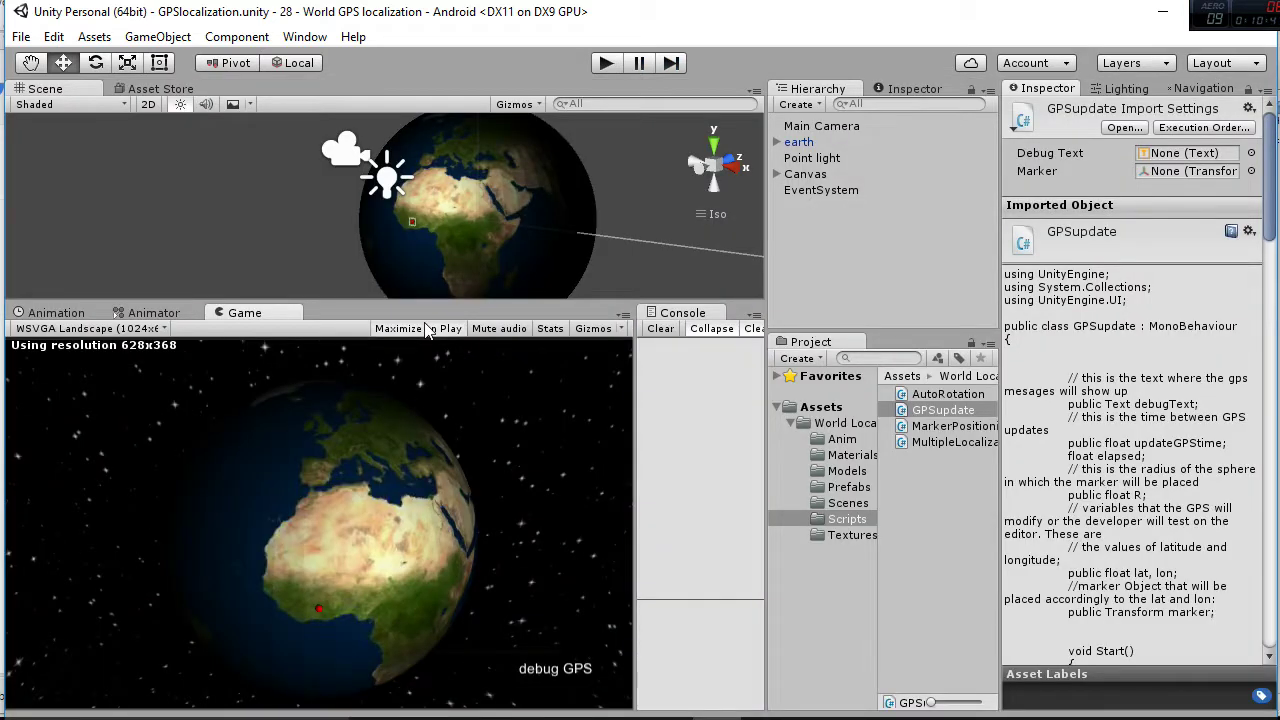
left_click(605, 64)
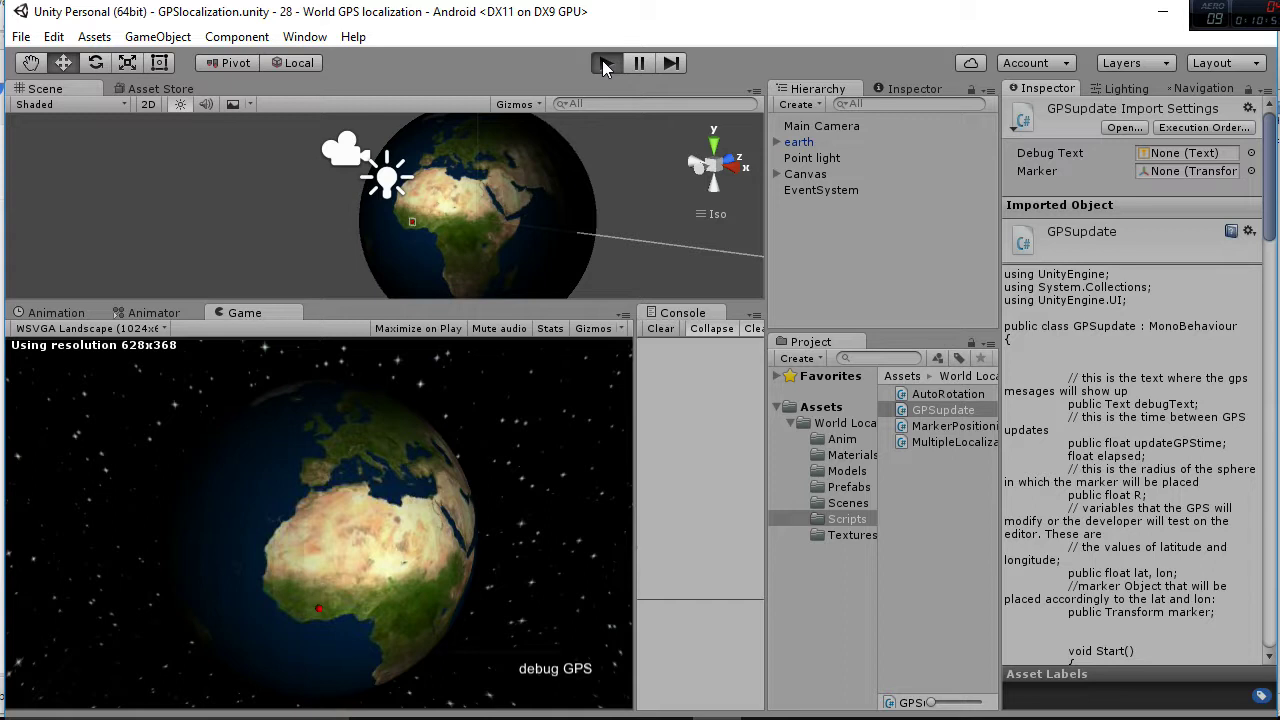
Step: Select earth and set its GPSupdate Lat value to 60
left_click(812, 142)
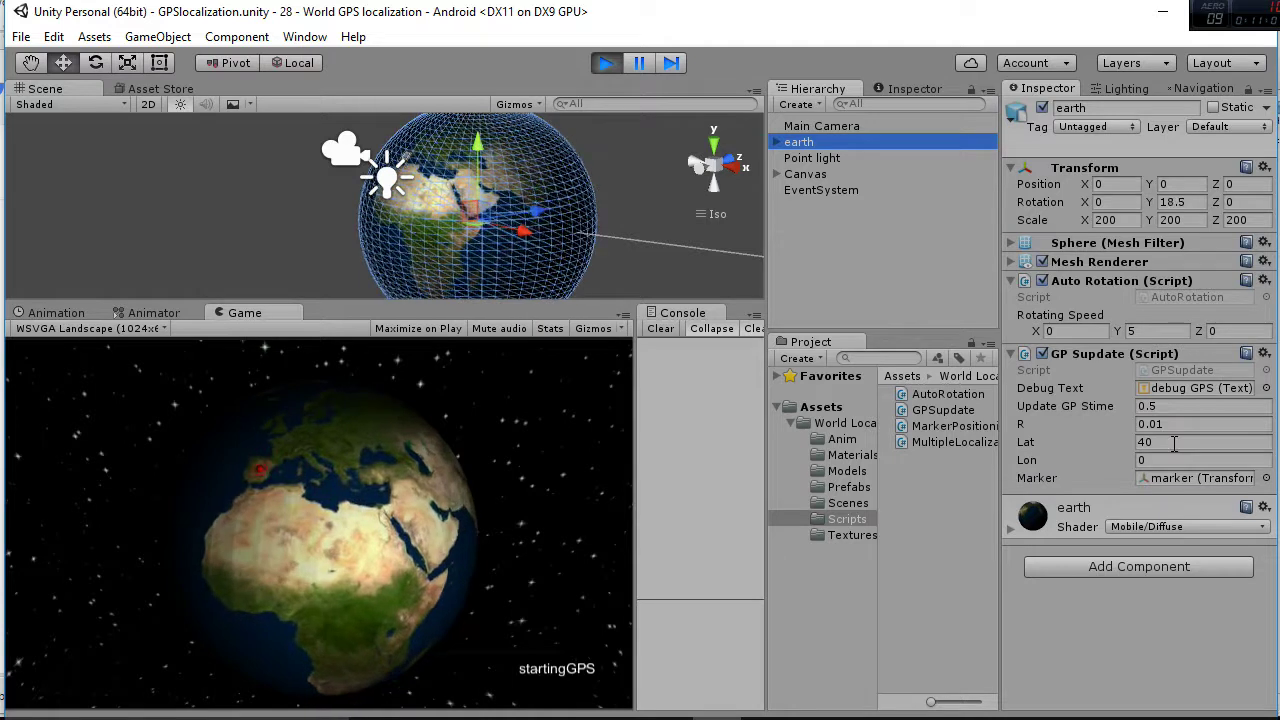
left_click(1174, 442)
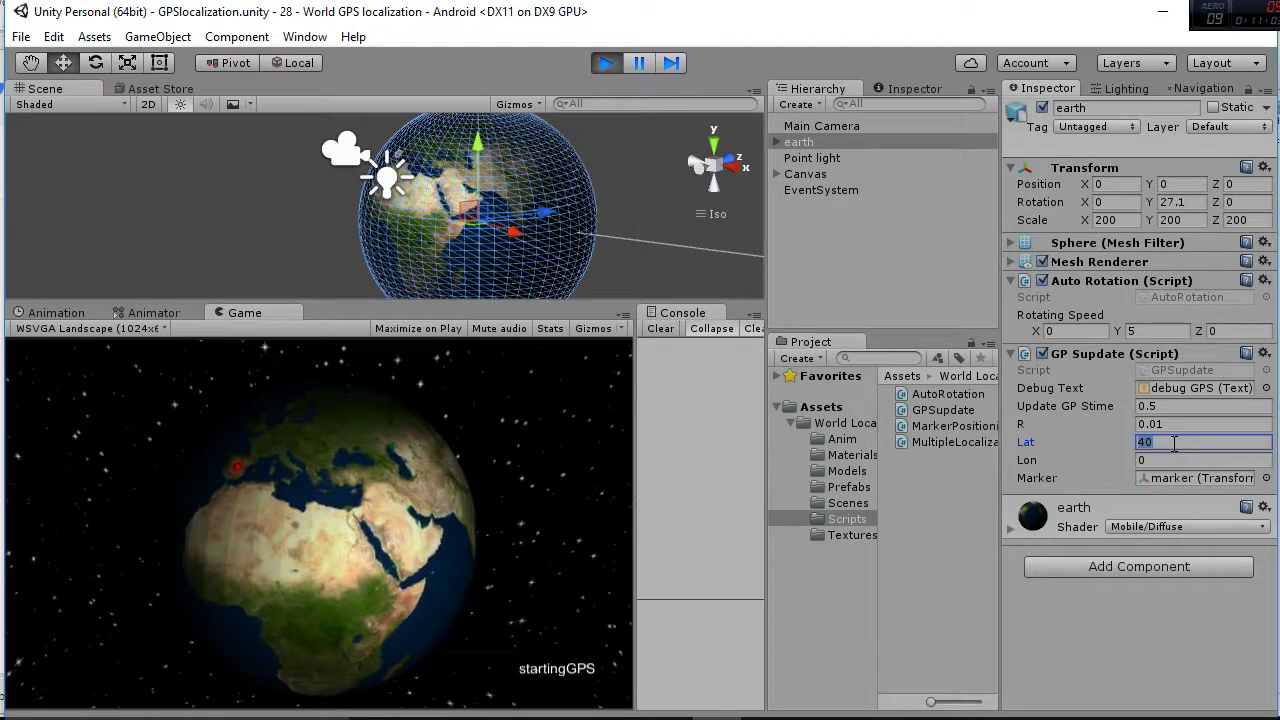
type("60")
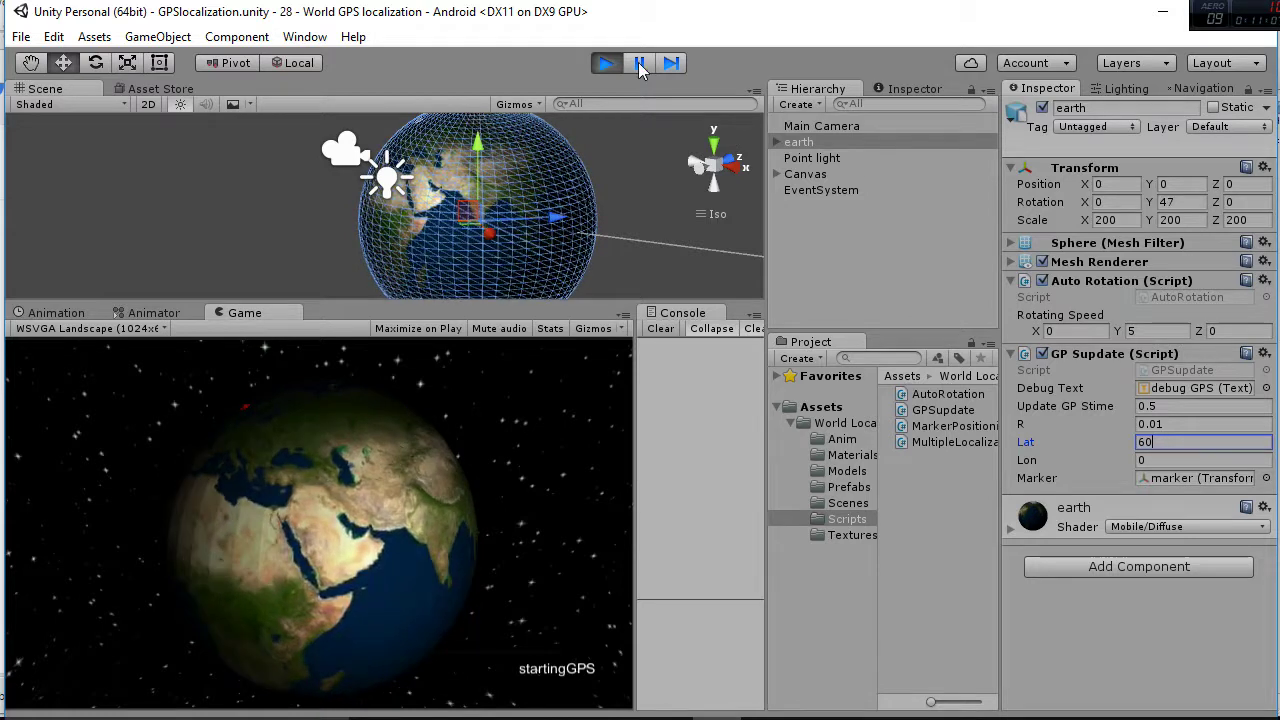
key("Return")
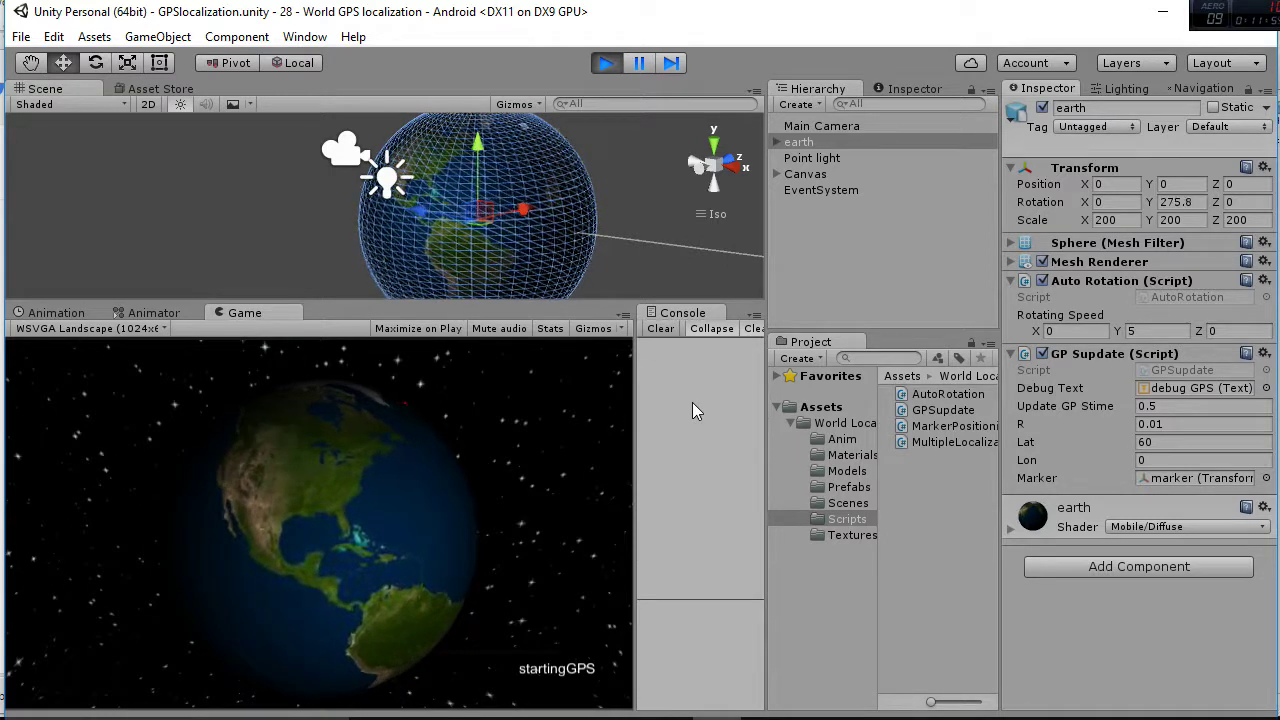
Step: Set the earth's GPSupdate Lon to -30, shifting the marker westward, and start editing Lat
left_click(1165, 442)
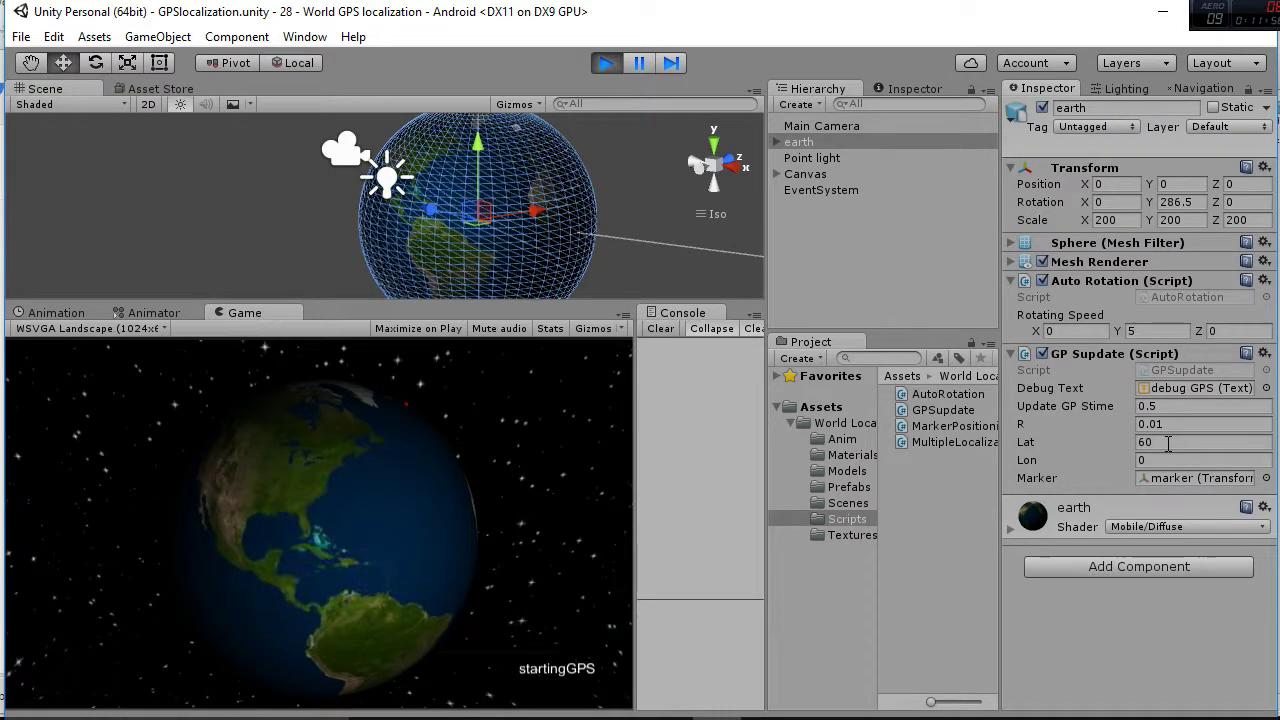
left_click(1158, 460)
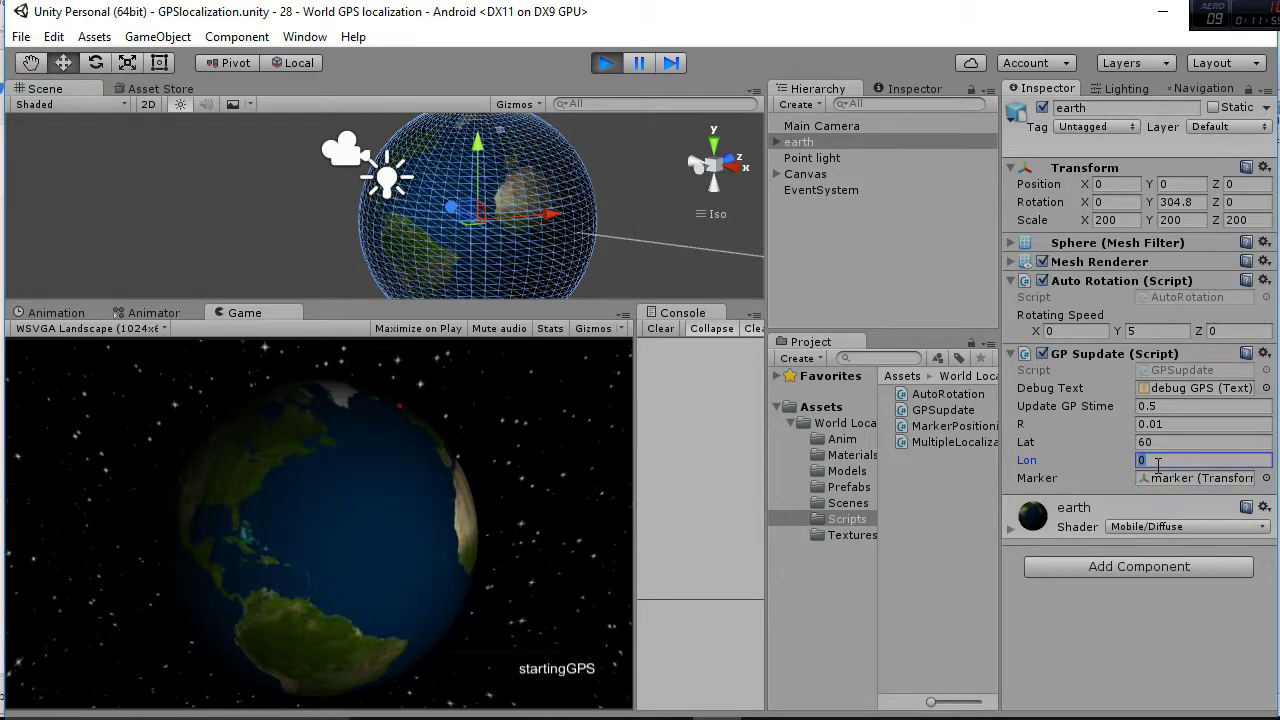
type("-10")
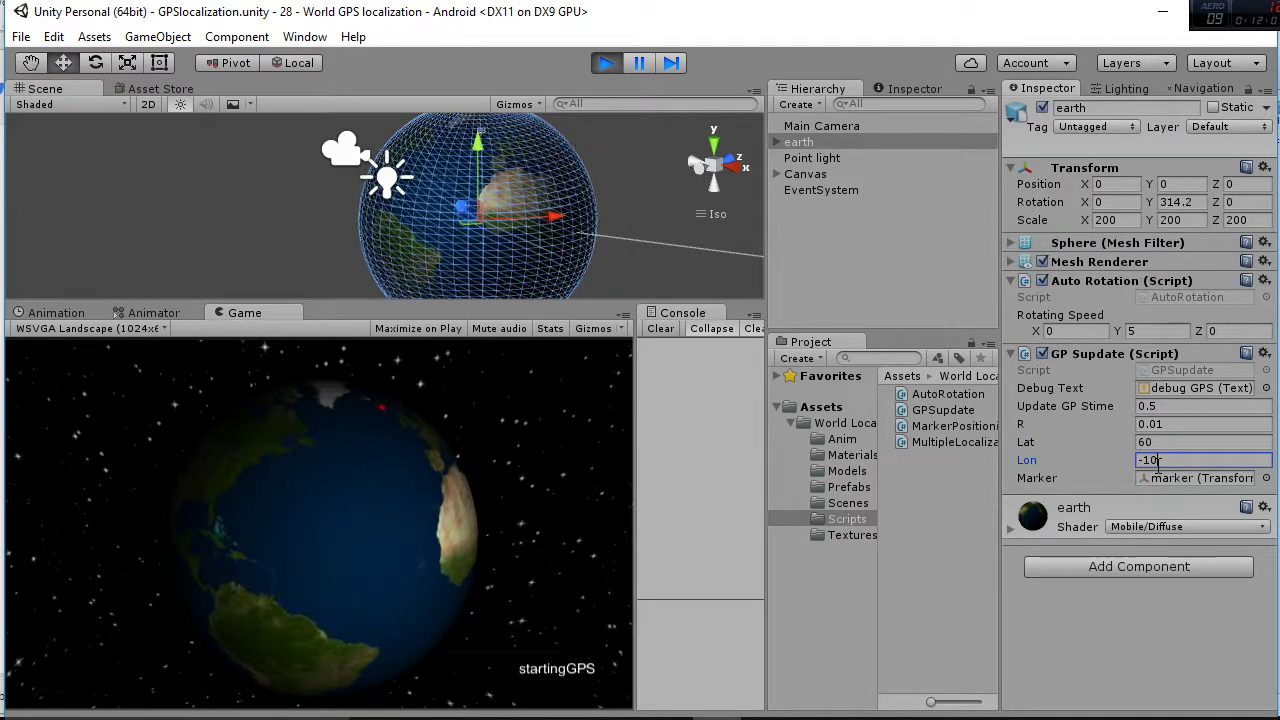
key("BackSpace")
key("BackSpace")
key("BackSpace")
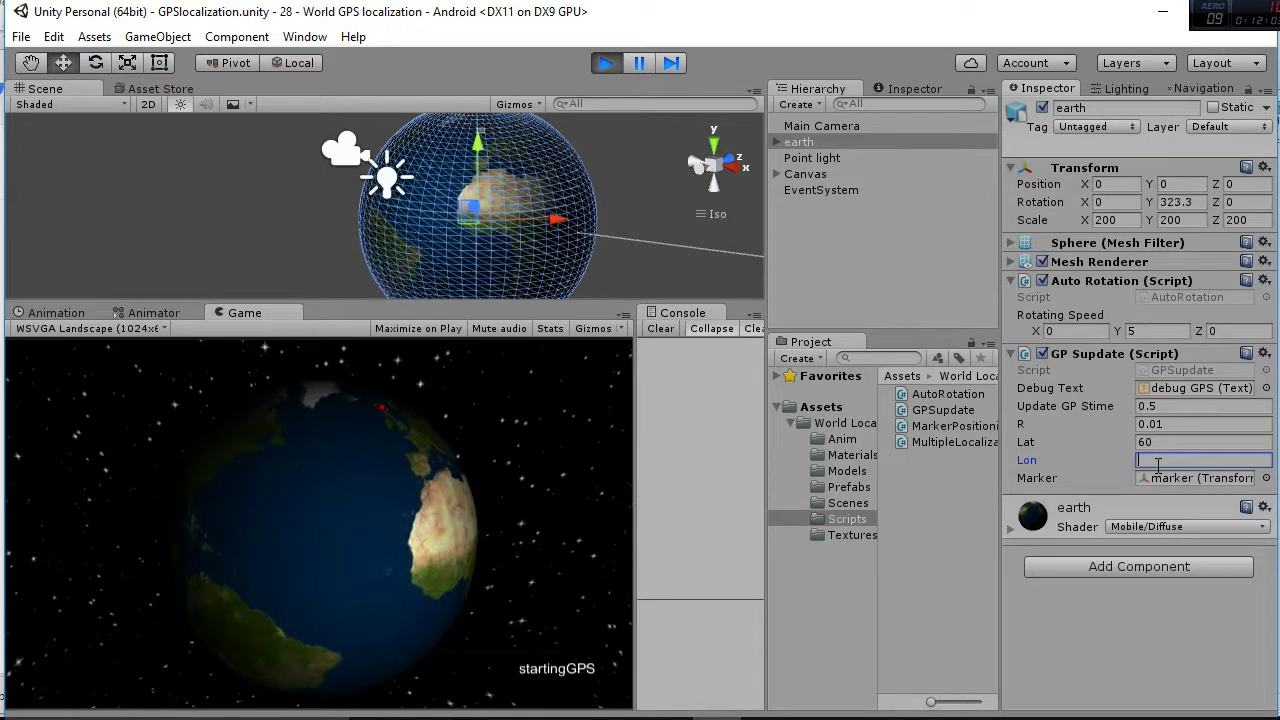
type("-30")
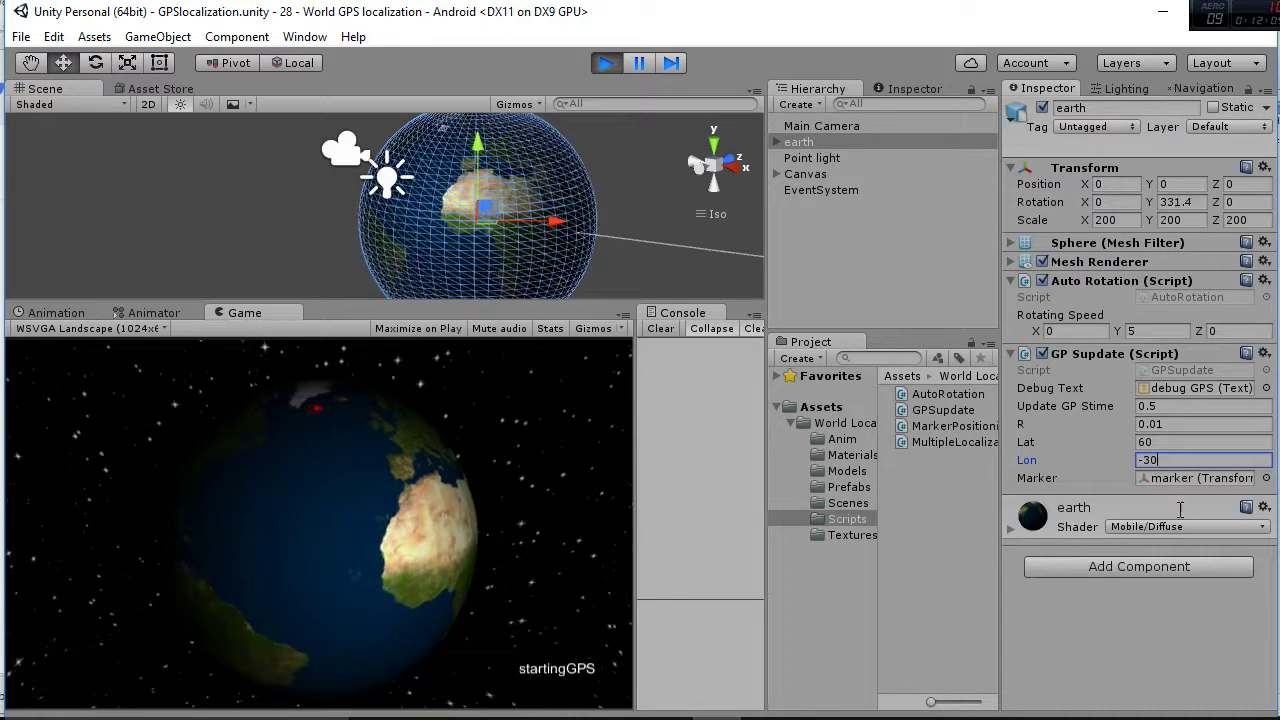
left_click(1172, 443)
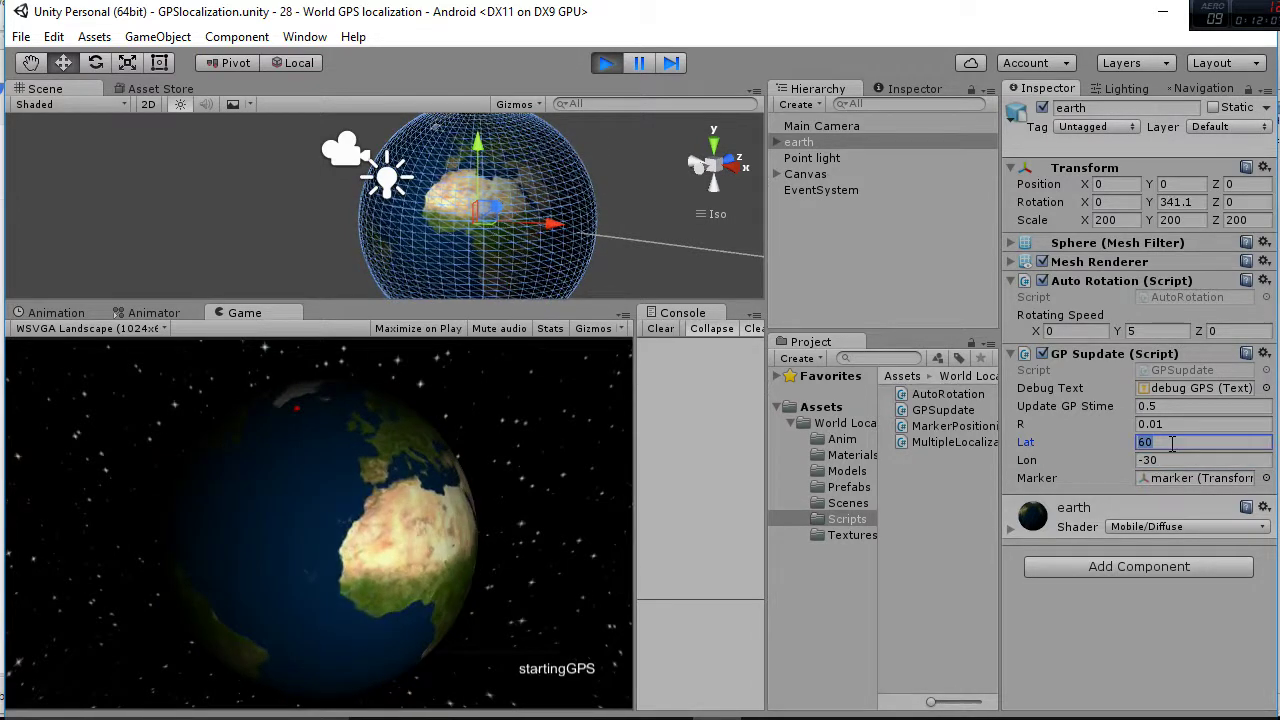